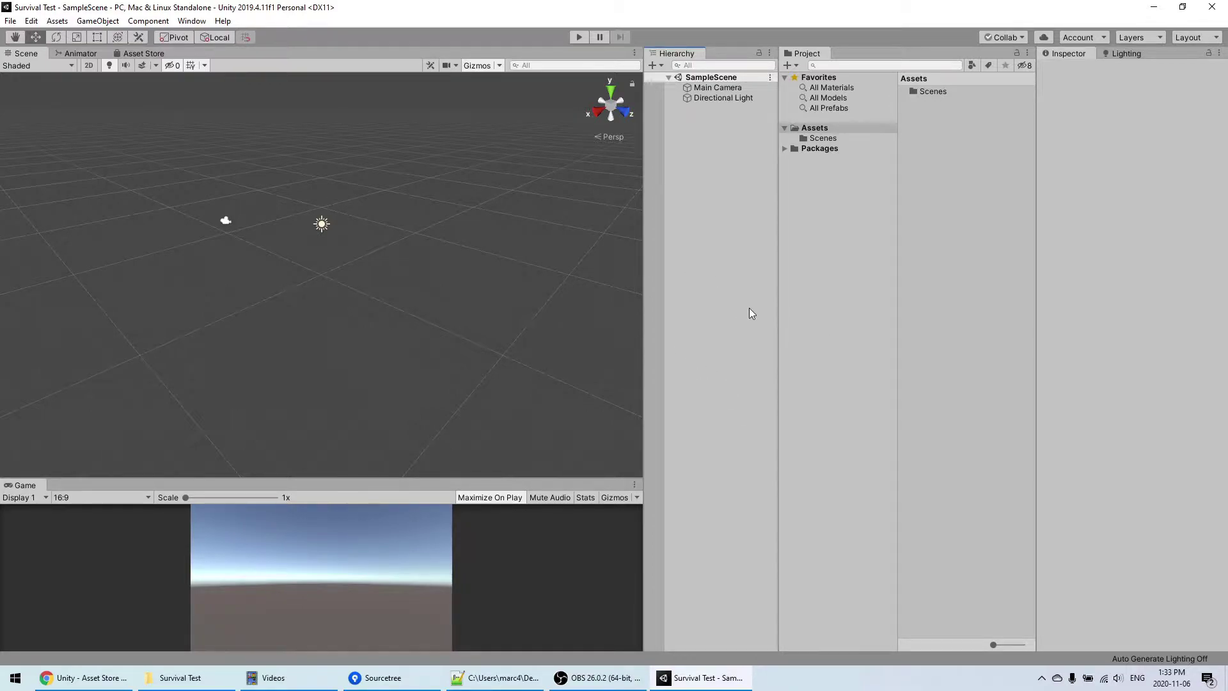
Open the Asset Store's My Assets list and search it for "survival engine"
click(192, 21)
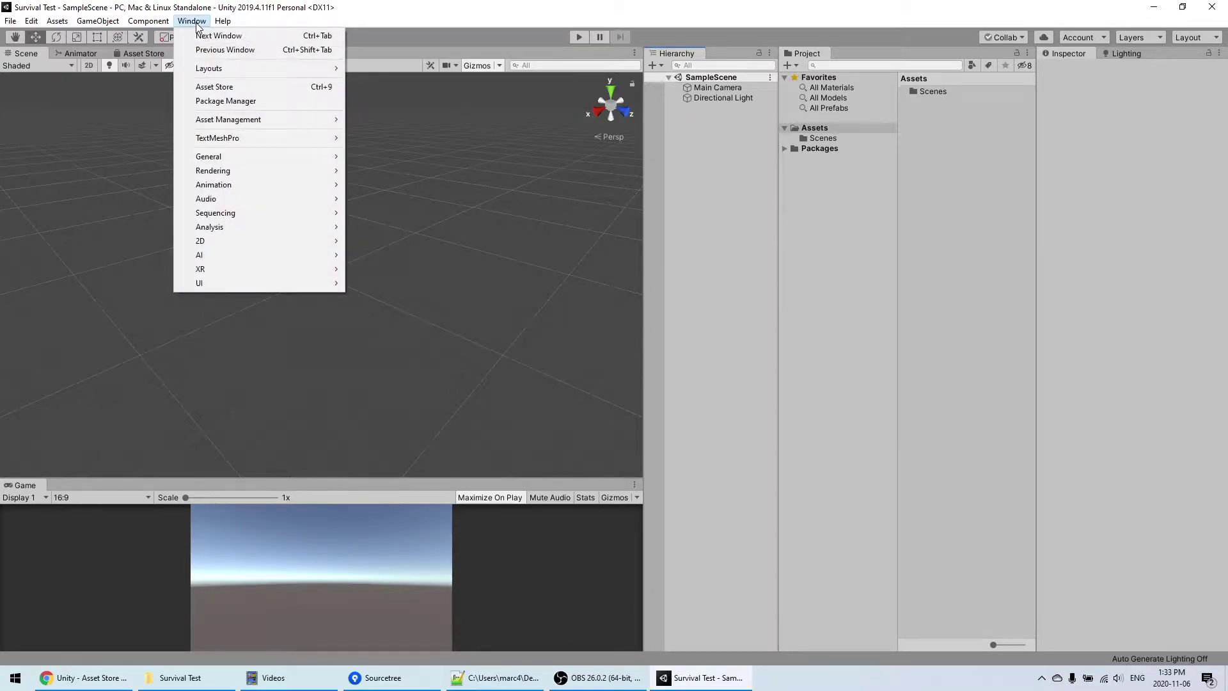
click(208, 90)
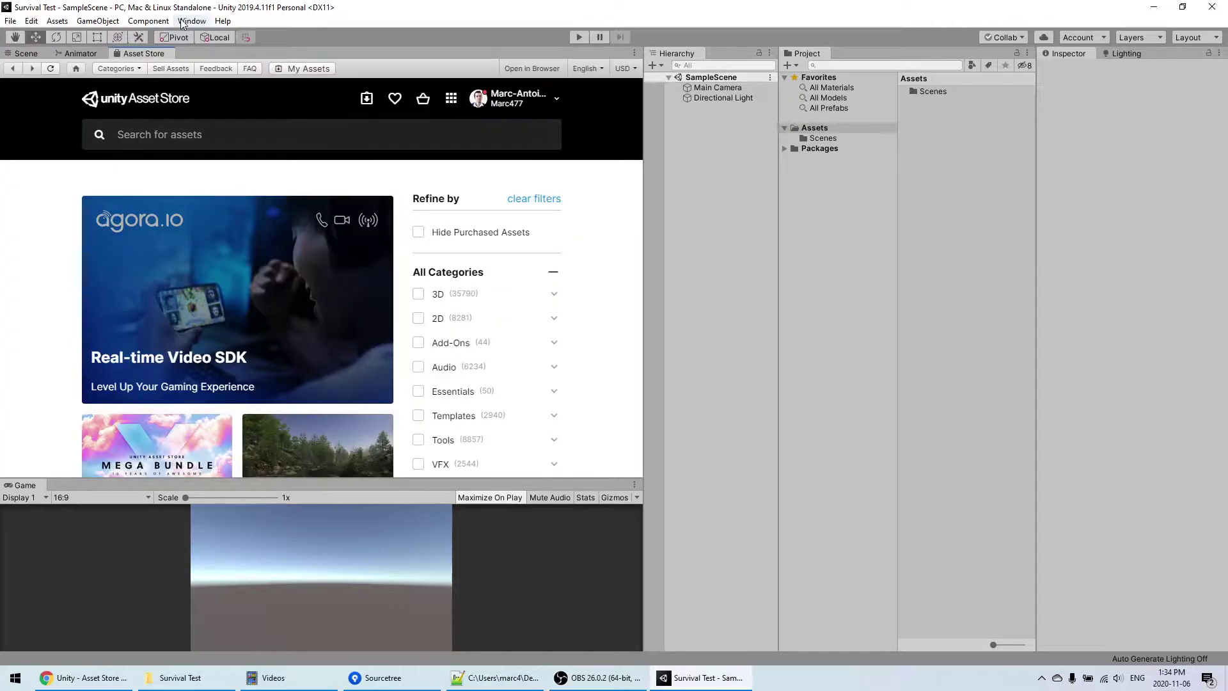
click(182, 22)
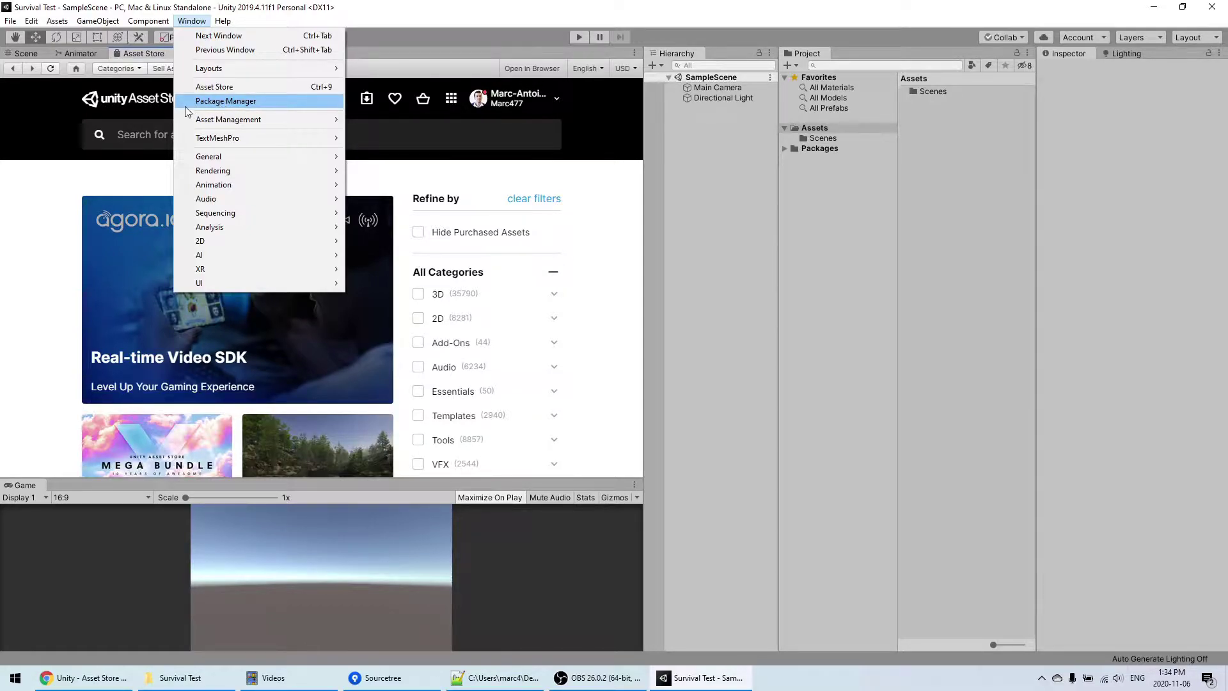
click(31, 249)
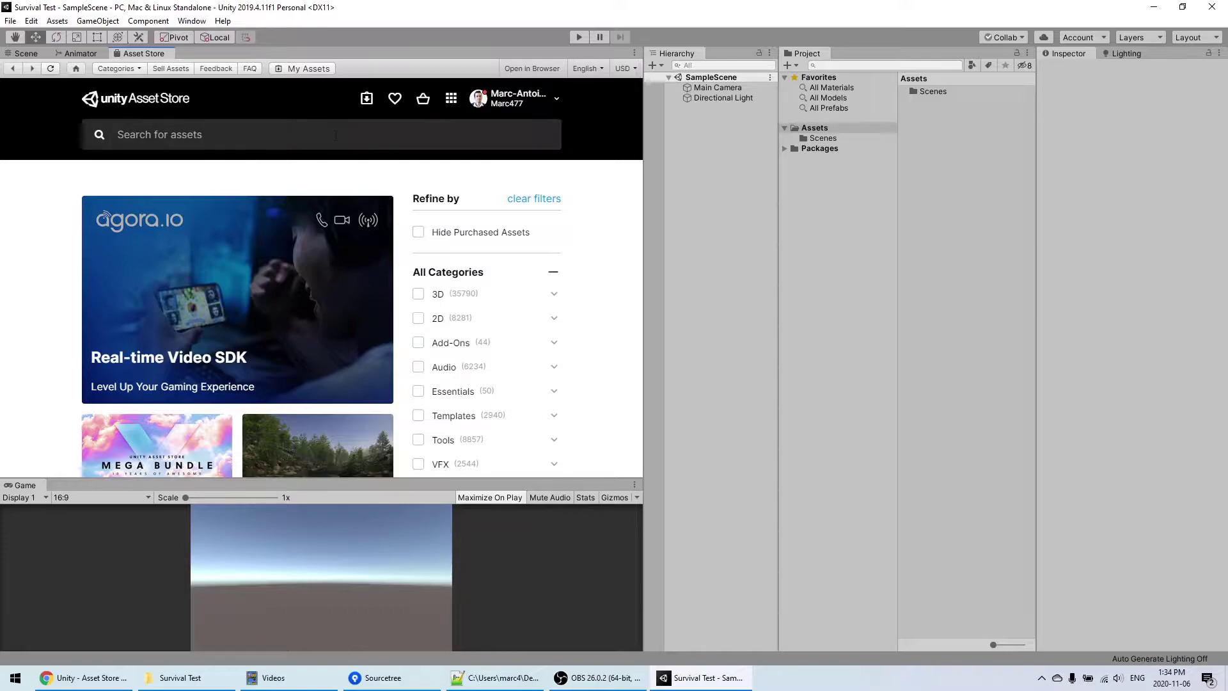
click(367, 100)
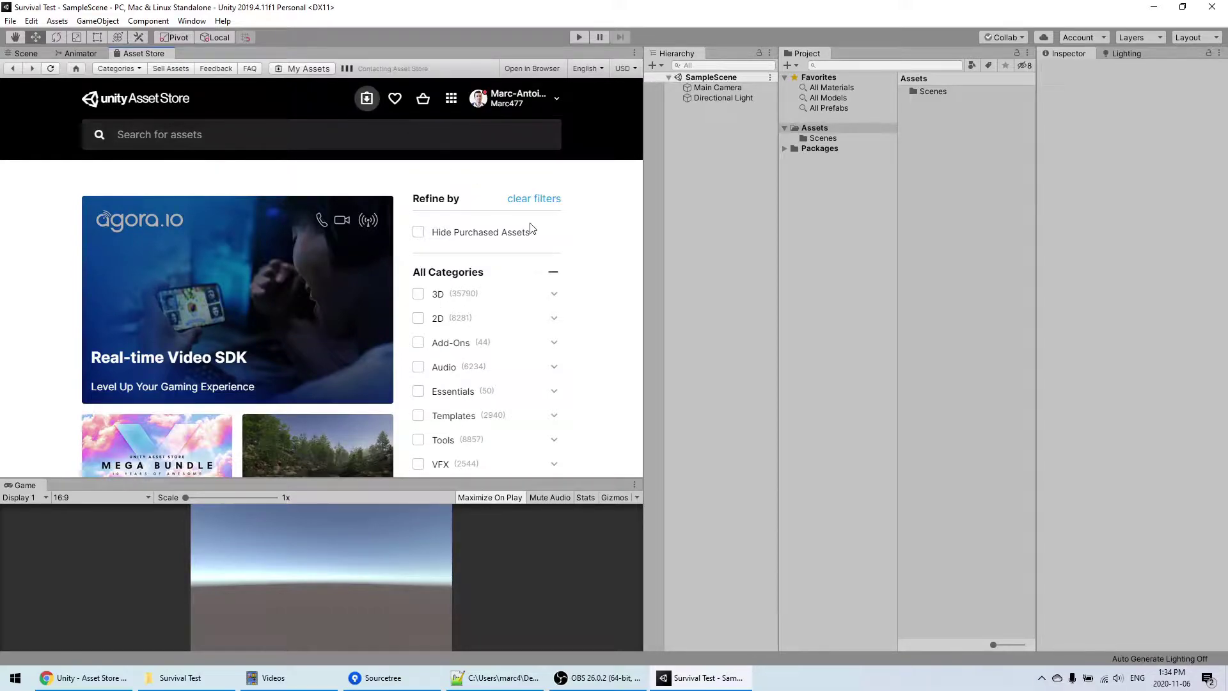
click(470, 259)
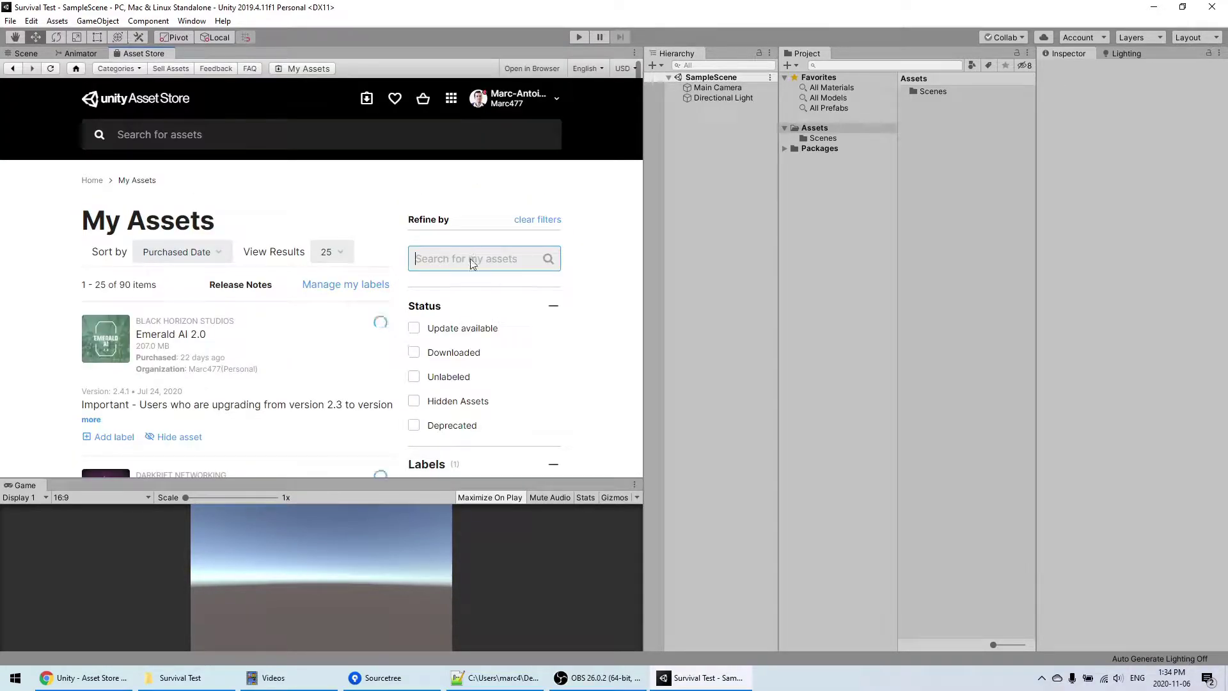
text(survival engine)
key(Return)
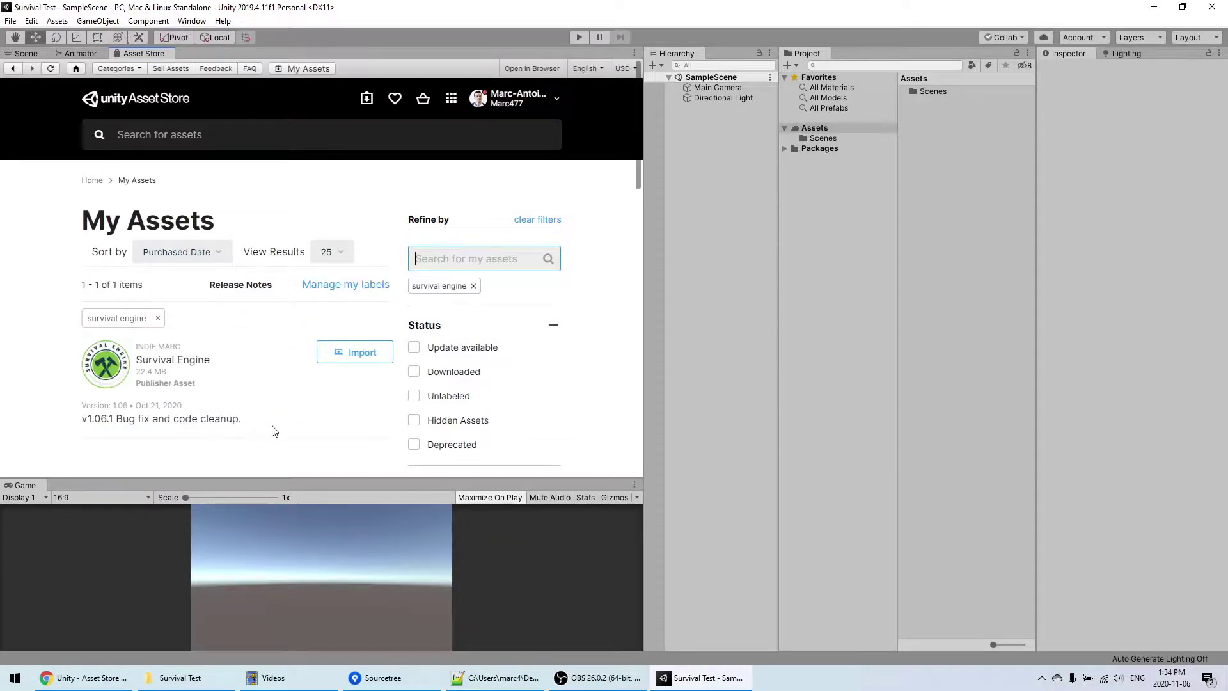
Import all files of the Survival Engine asset into the project, installing or upgrading its Package Manager dependencies
click(350, 354)
click(392, 337)
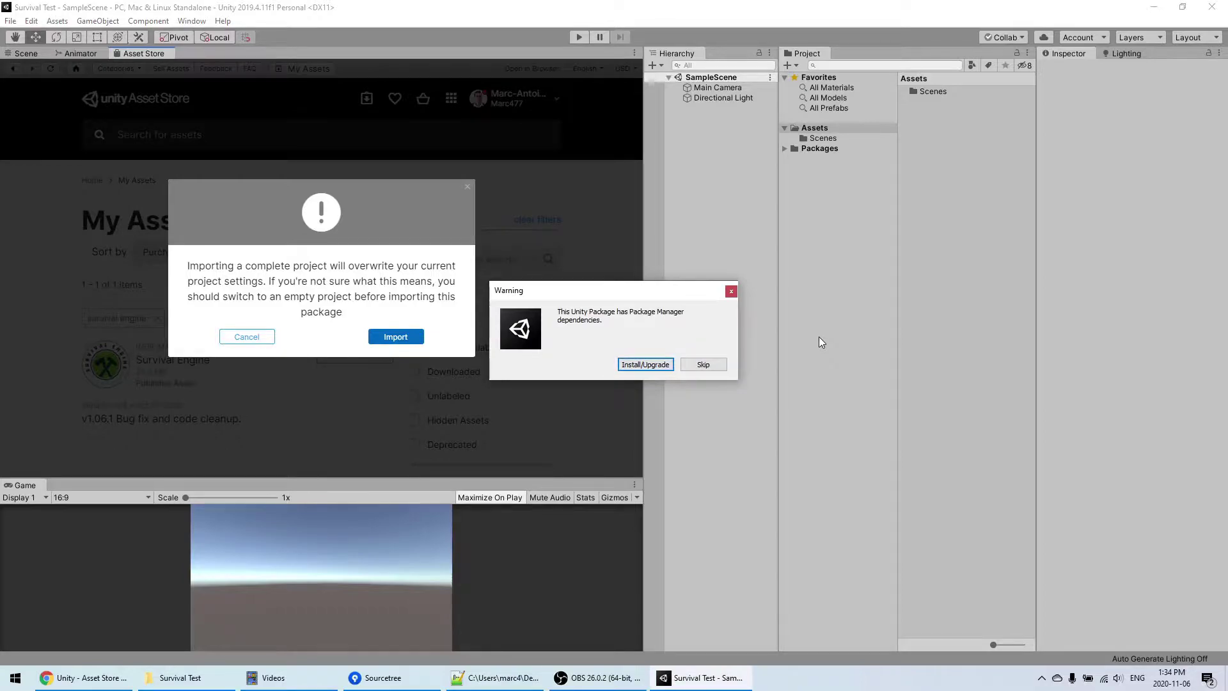
click(634, 363)
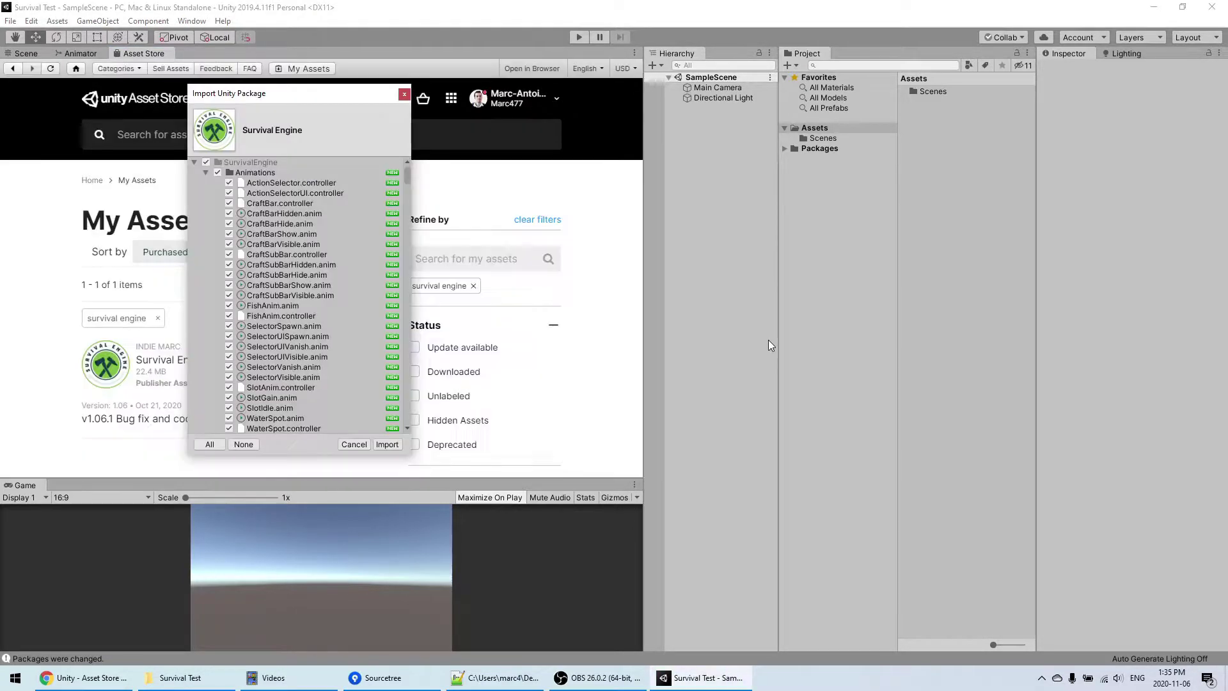
click(387, 444)
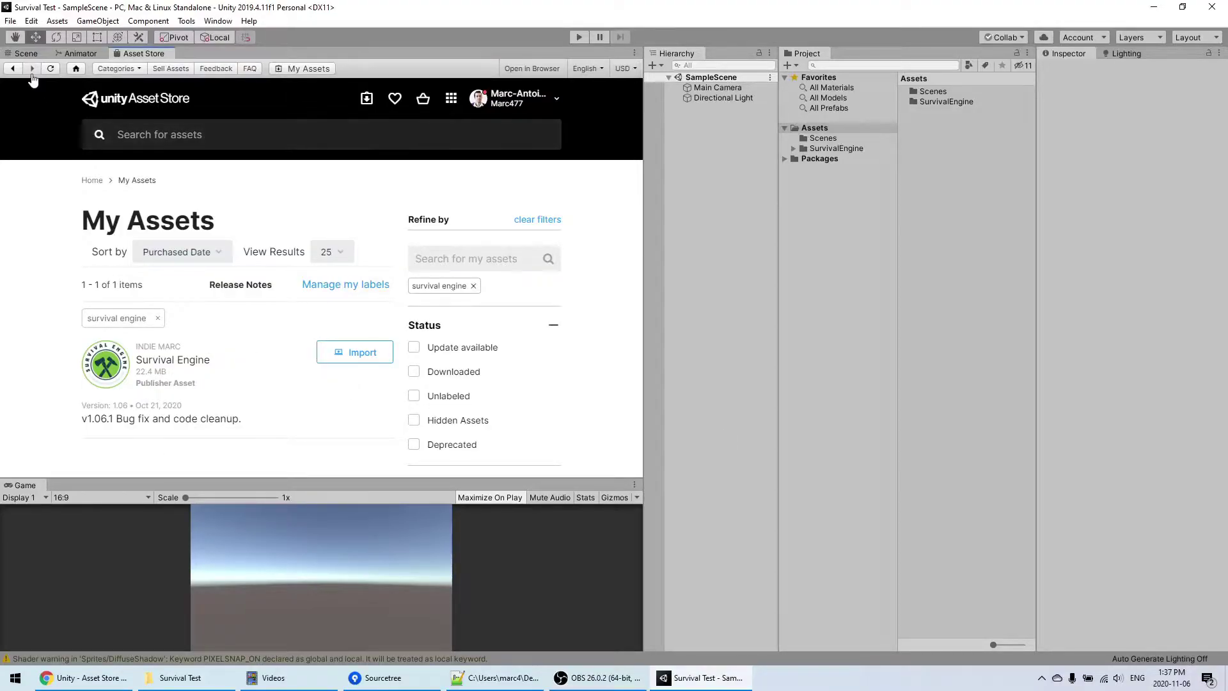
Return to the Scene view, review the Console's import warnings, clear them and close the Console
click(25, 52)
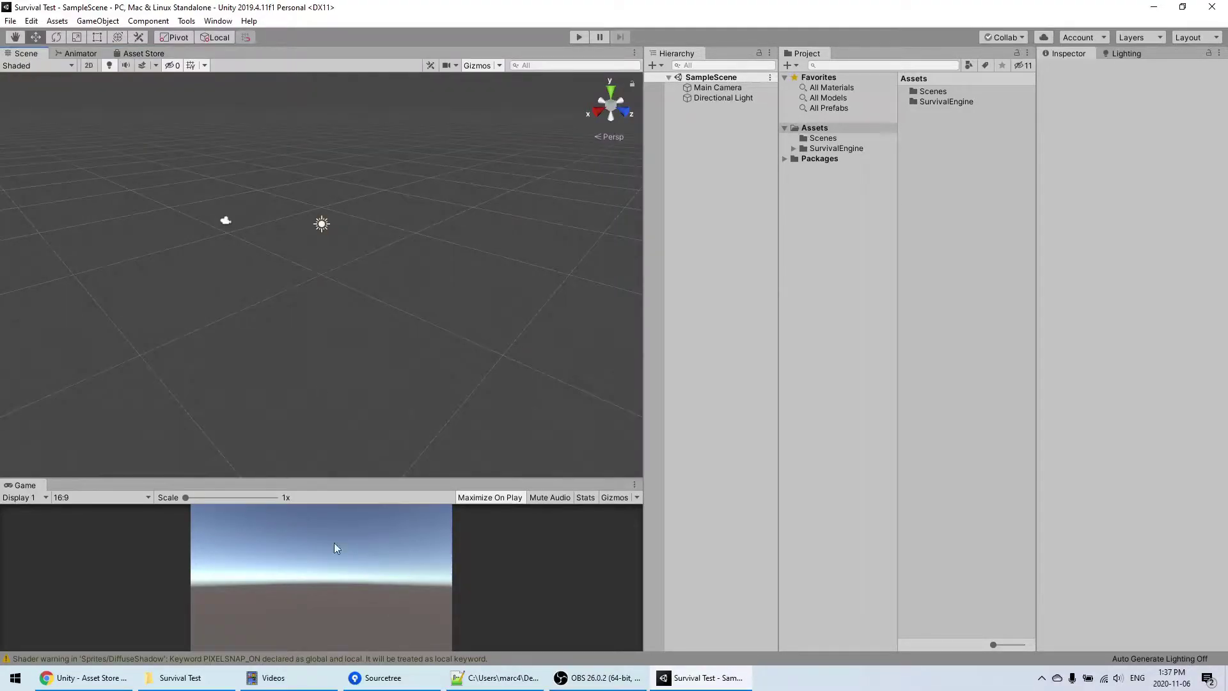
click(344, 661)
scroll(259, 290, up, 5)
scroll(431, 326, down, 5)
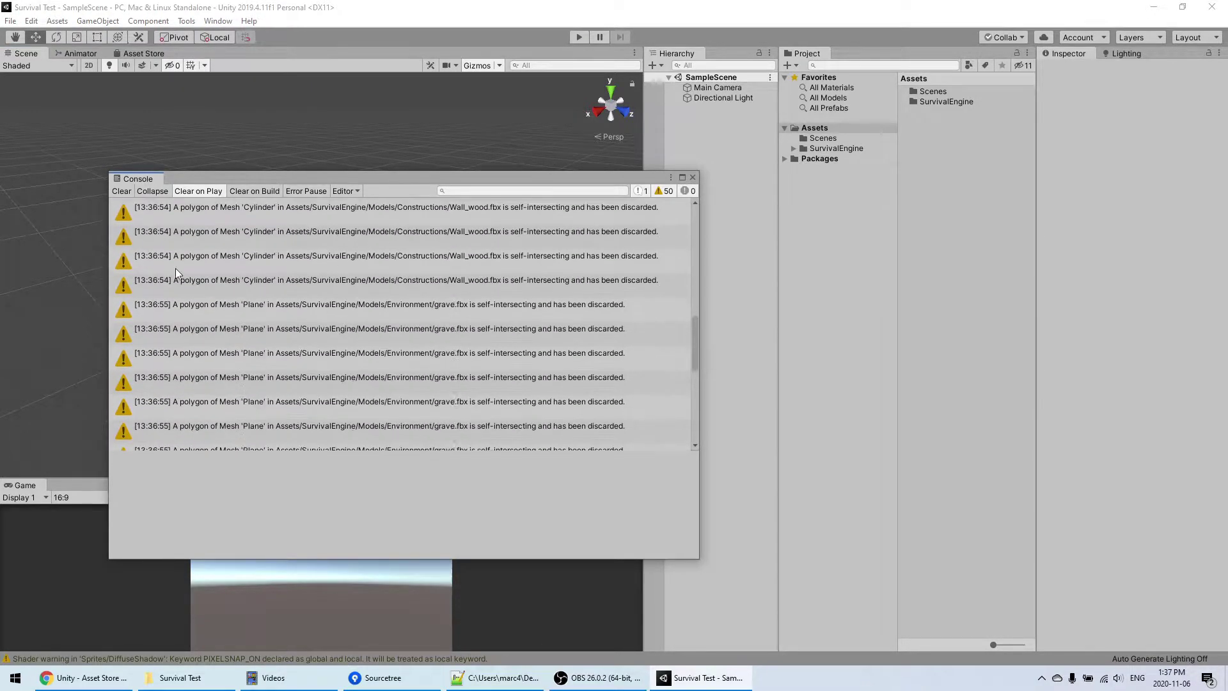
click(122, 191)
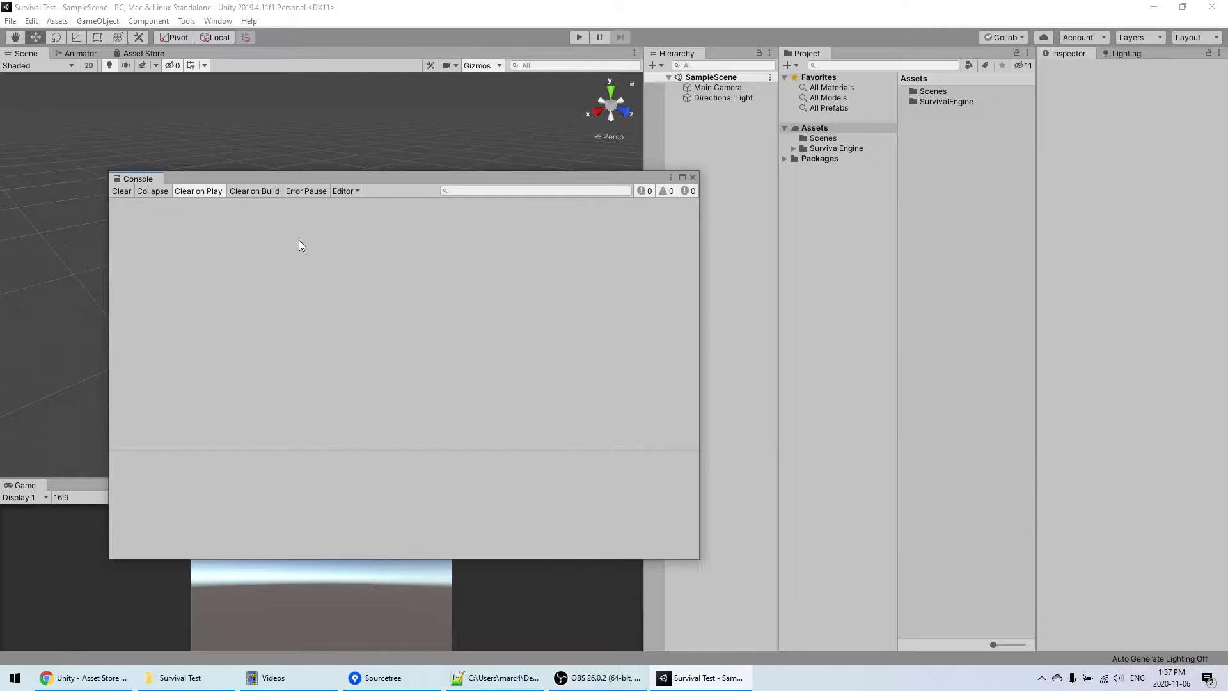
click(217, 21)
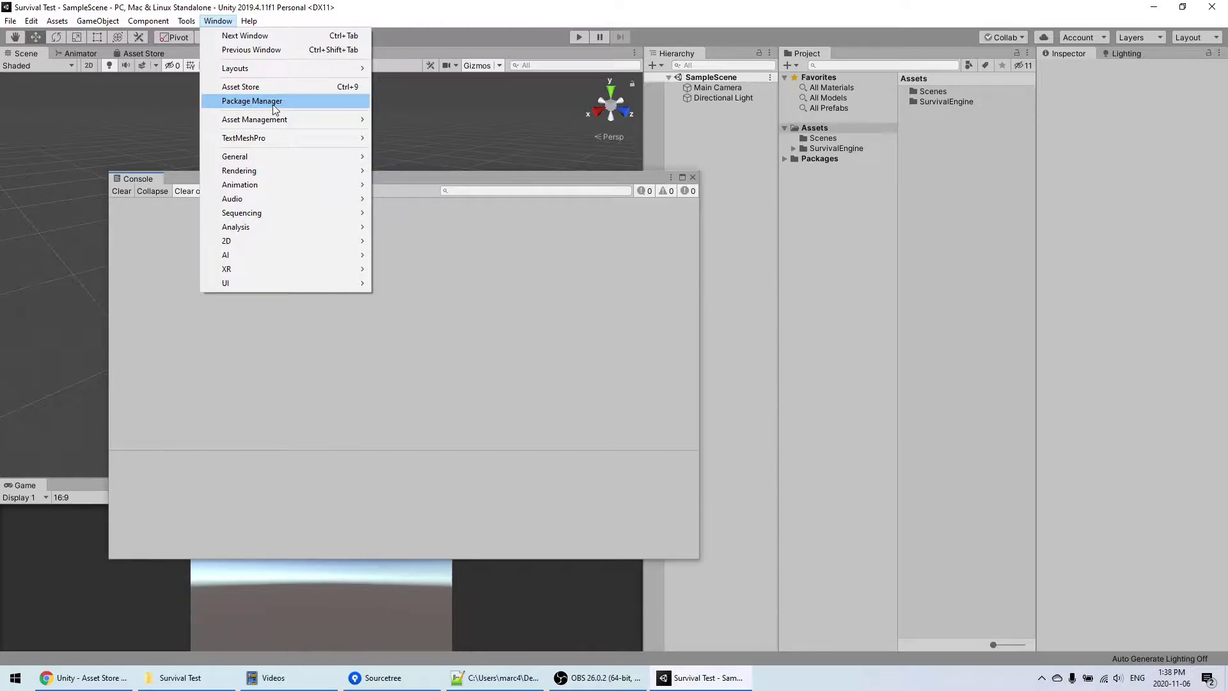
click(397, 205)
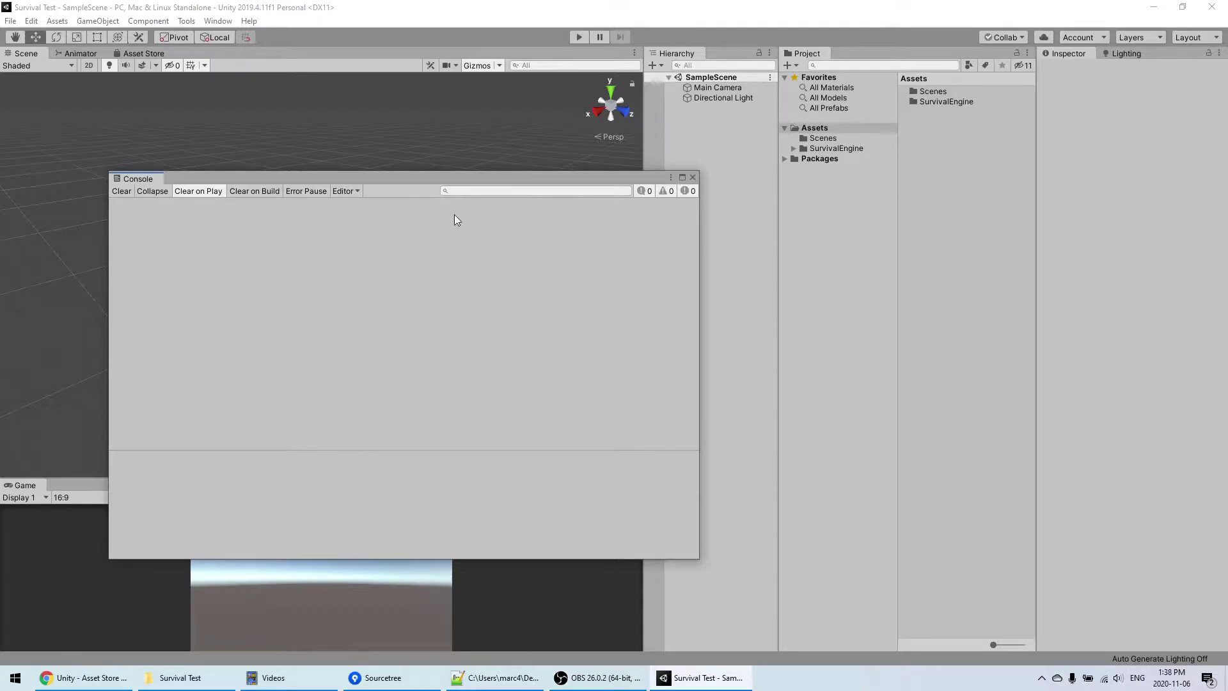
click(692, 178)
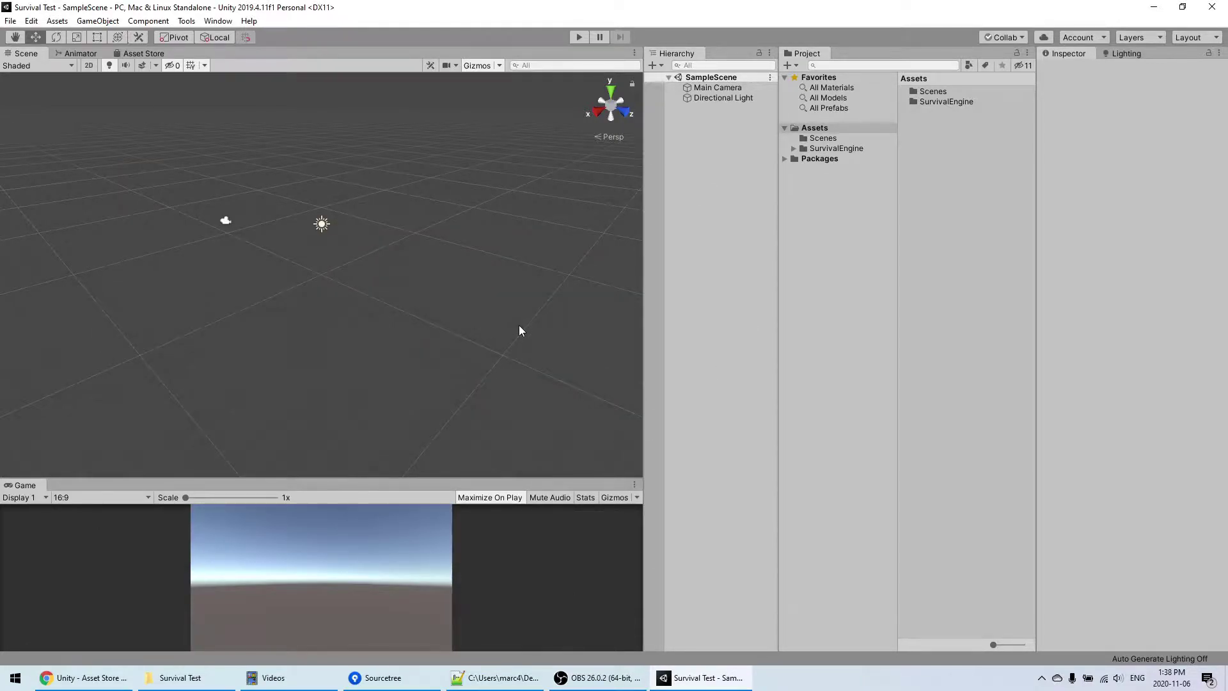
Expand the SurvivalEngine folder and delete the default Scenes folder located directly under Assets
click(837, 150)
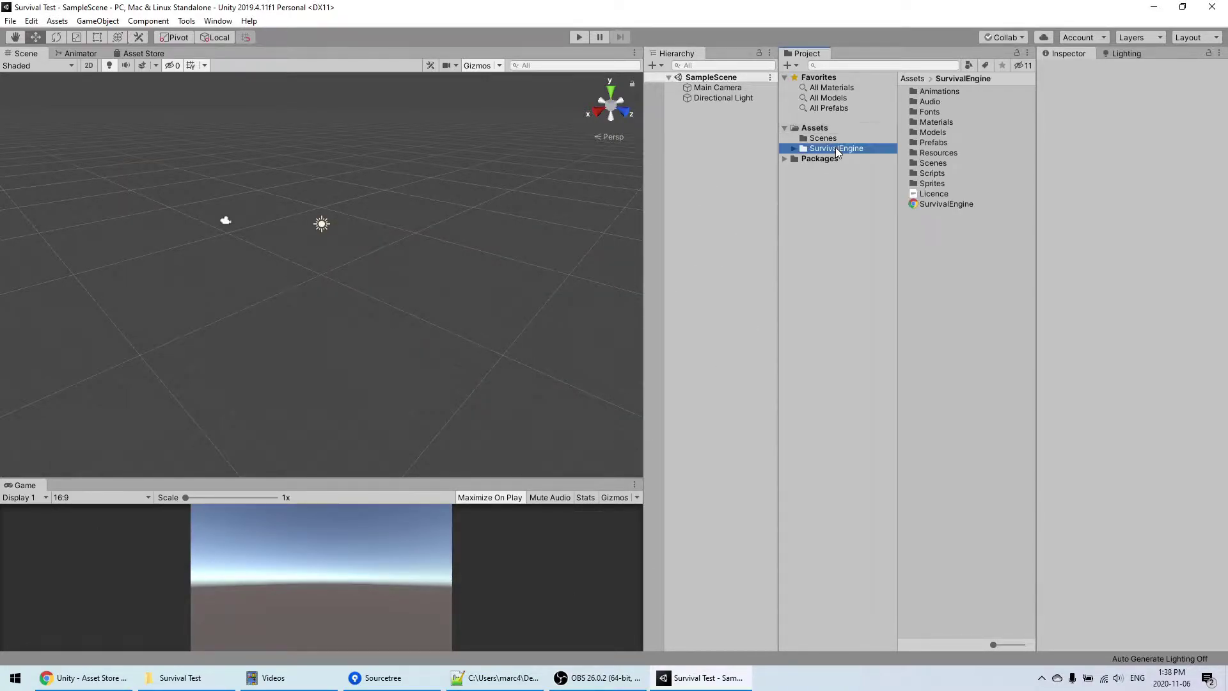
click(793, 150)
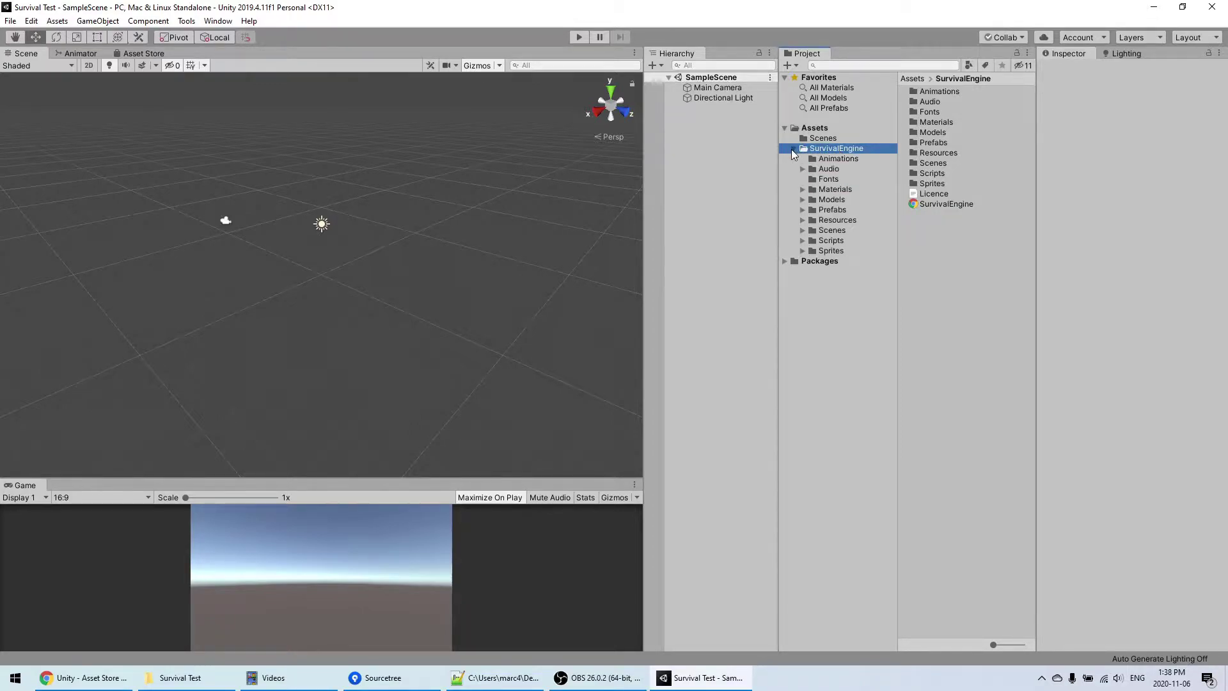
click(805, 140)
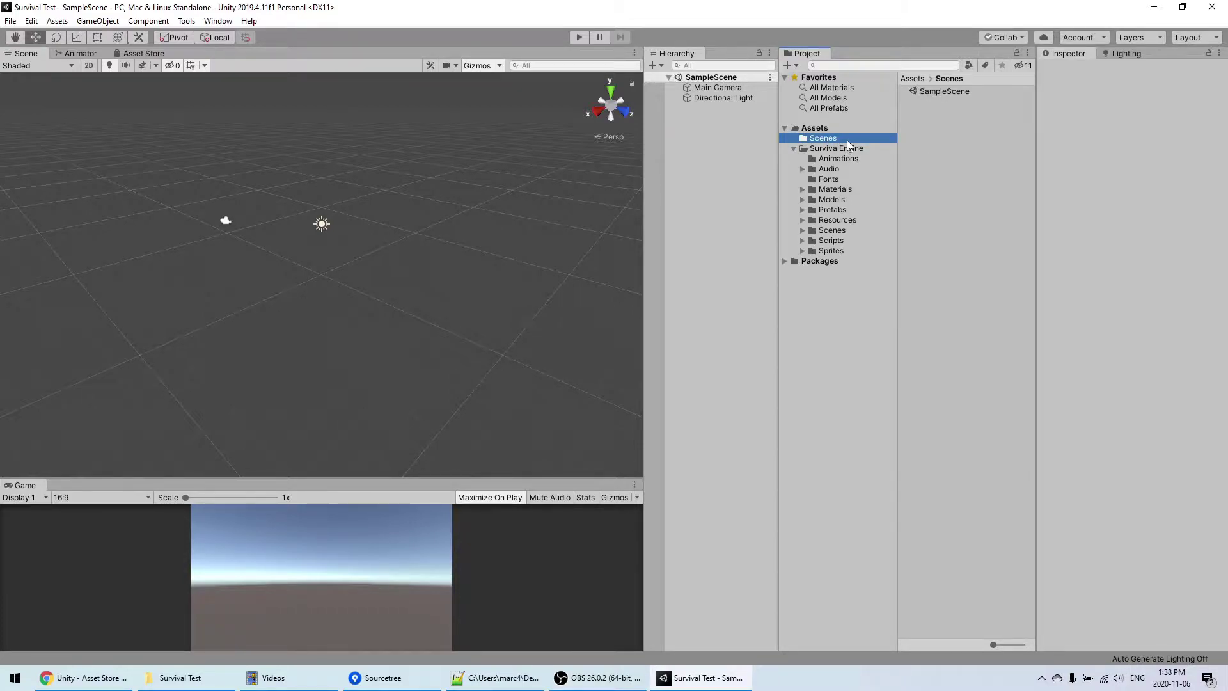
key(Delete)
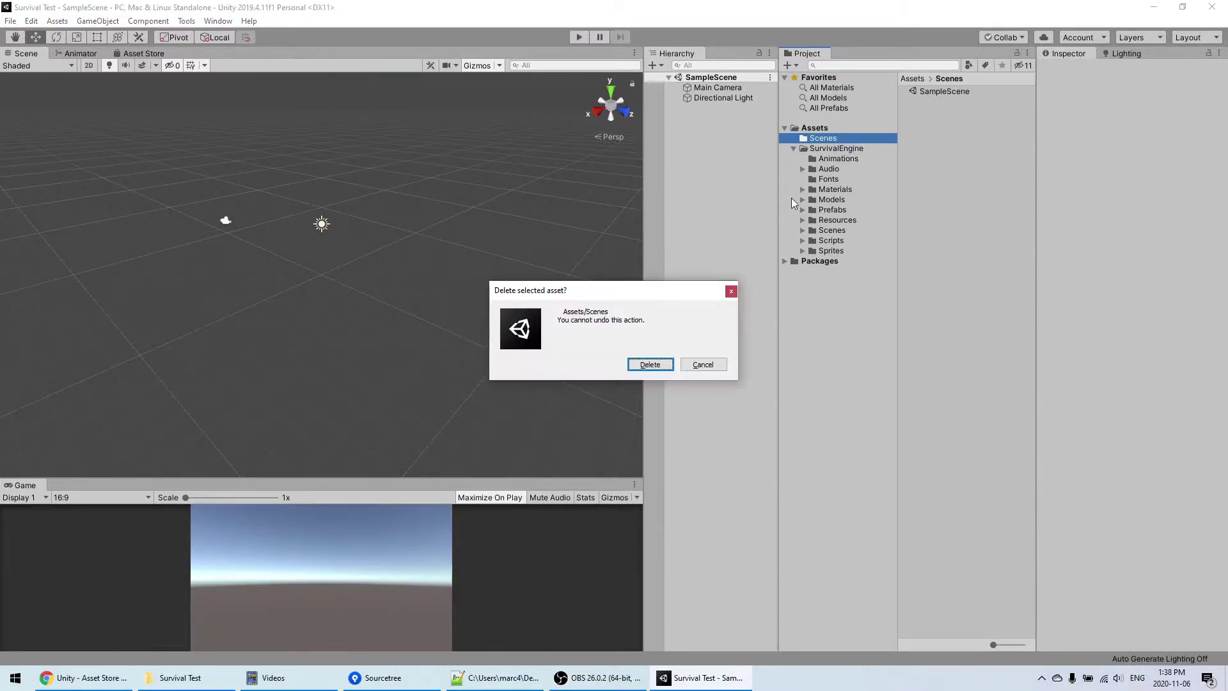
click(650, 364)
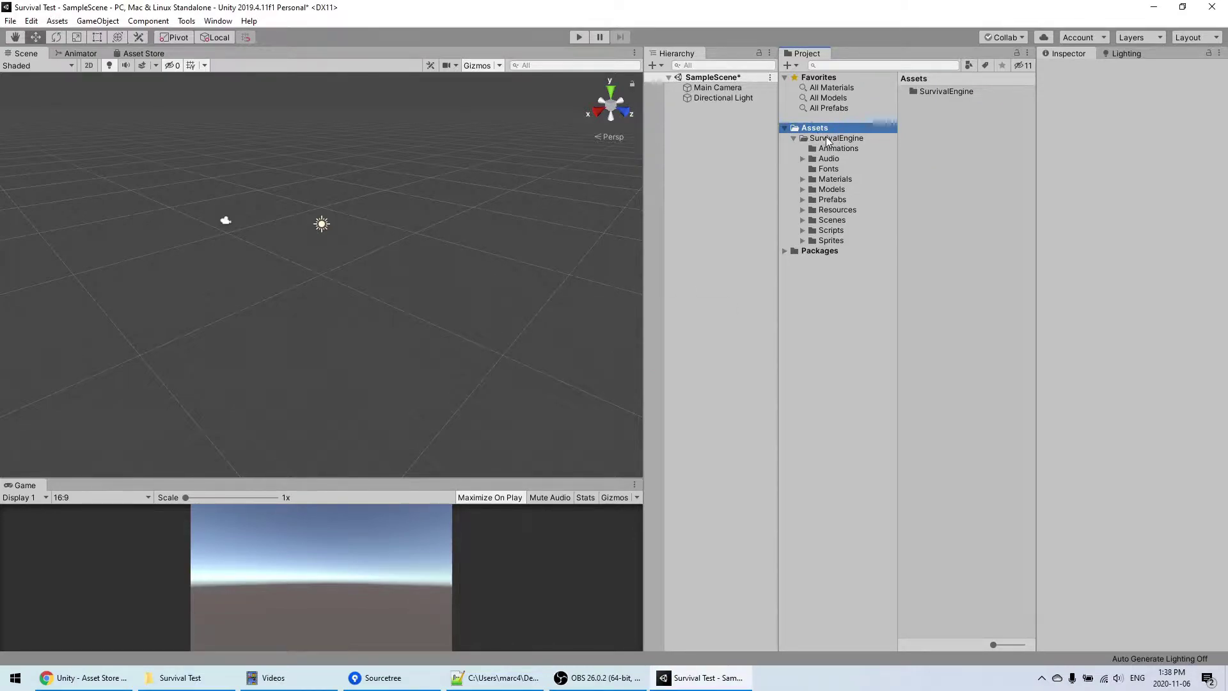
Open the LargeMap scene from the SurvivalEngine Scenes folder, discarding the changes to SampleScene
click(826, 140)
click(832, 222)
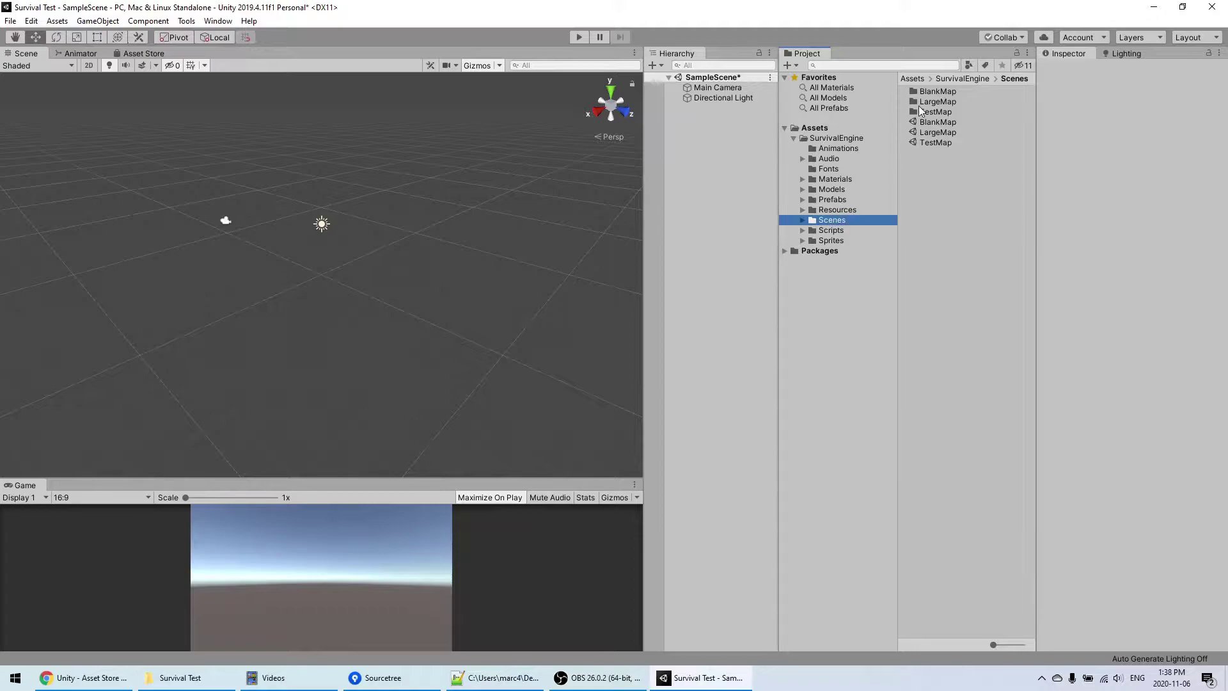
double_click(937, 132)
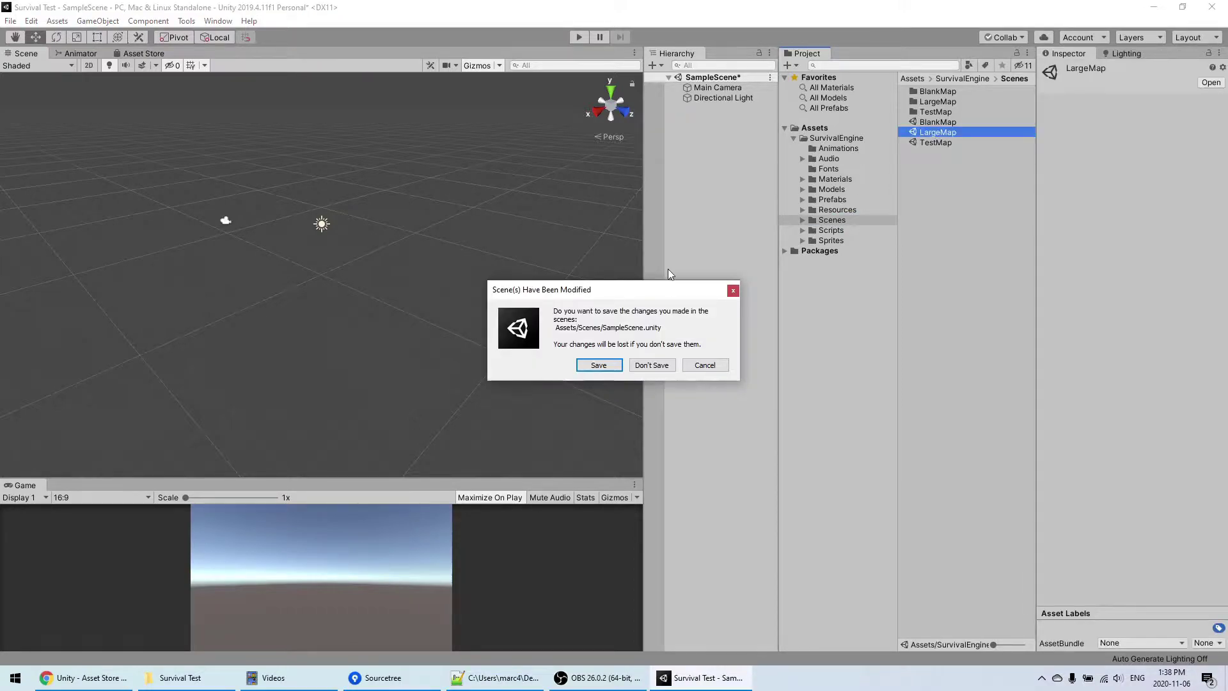
click(651, 366)
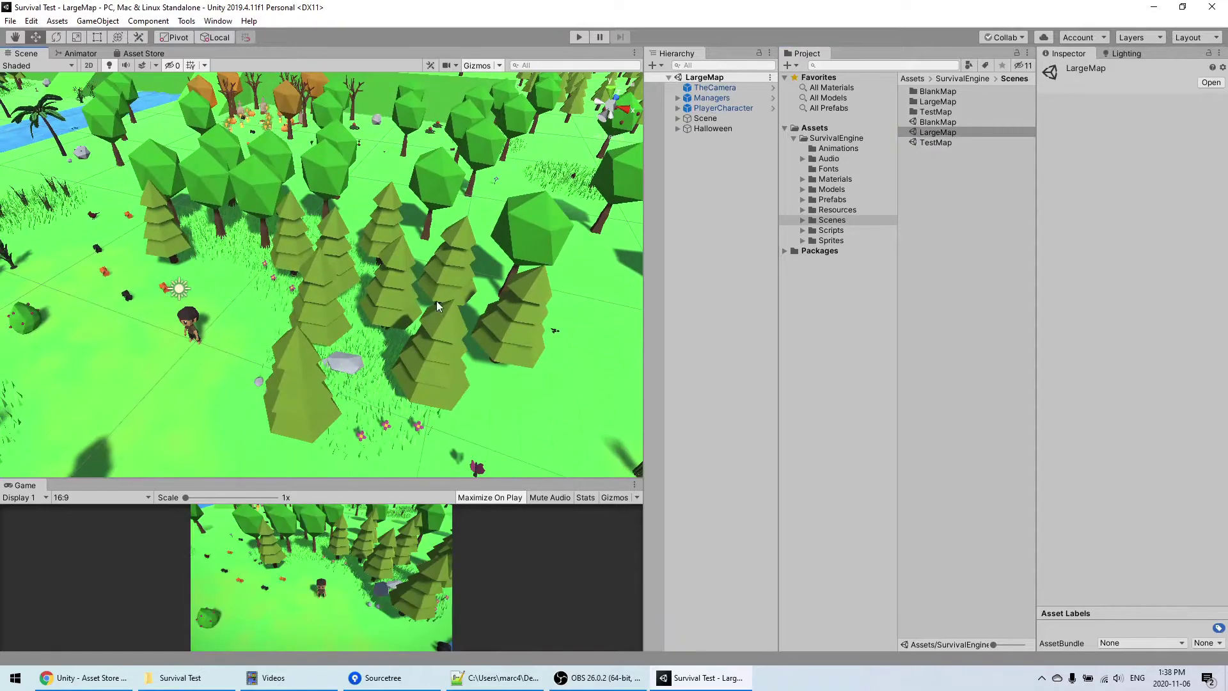
Play-test the LargeMap scene by walking the character around in all directions, and exit play mode
middle_drag(295, 286, 397, 264)
scroll(303, 339, up, 4)
alt+drag(303, 339, 291, 278)
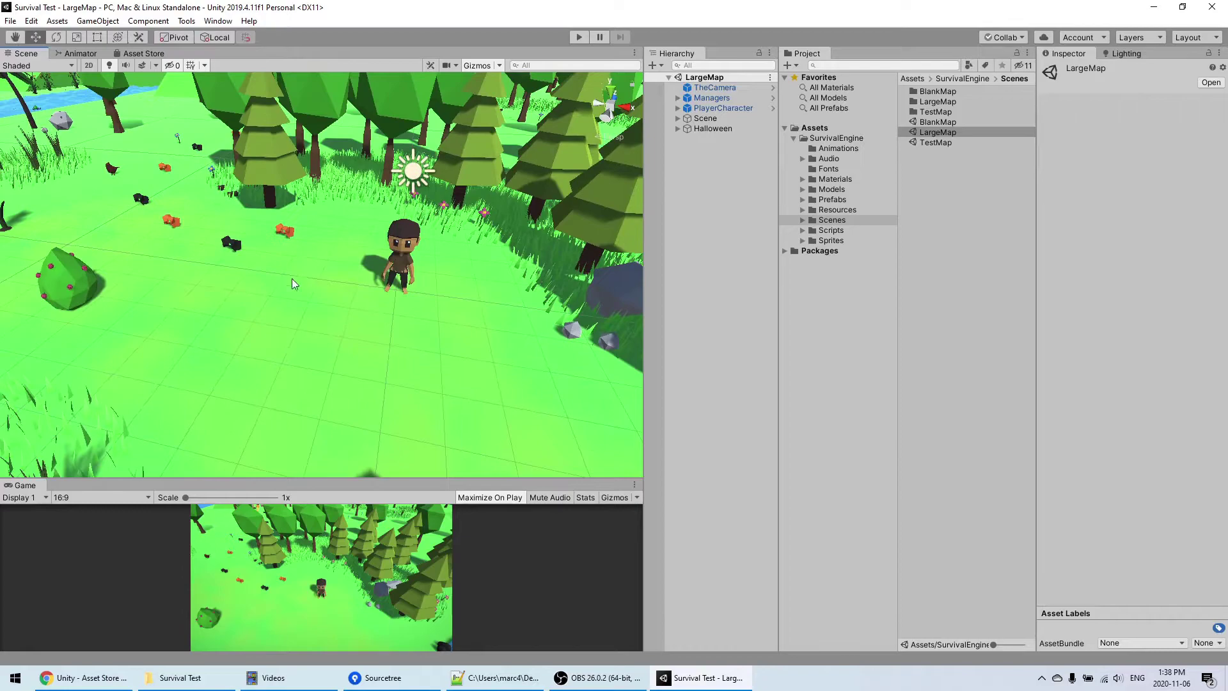
click(578, 39)
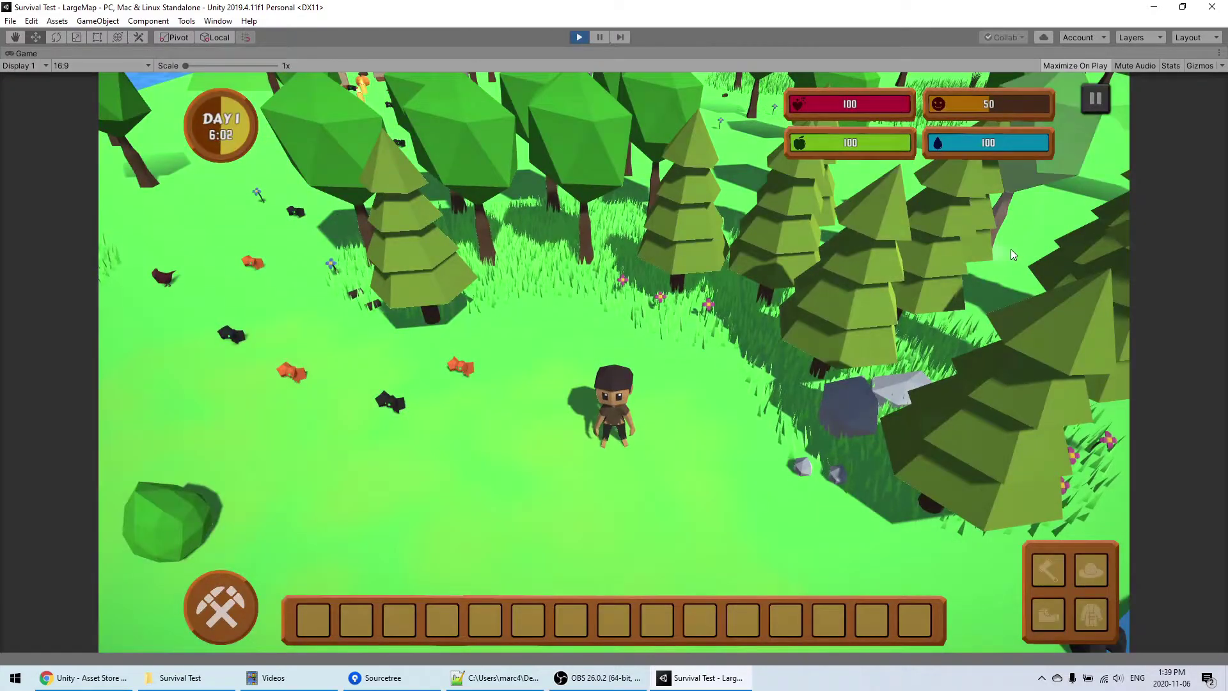
key(s)
key(d)
key(w)
key(a)
key(s)
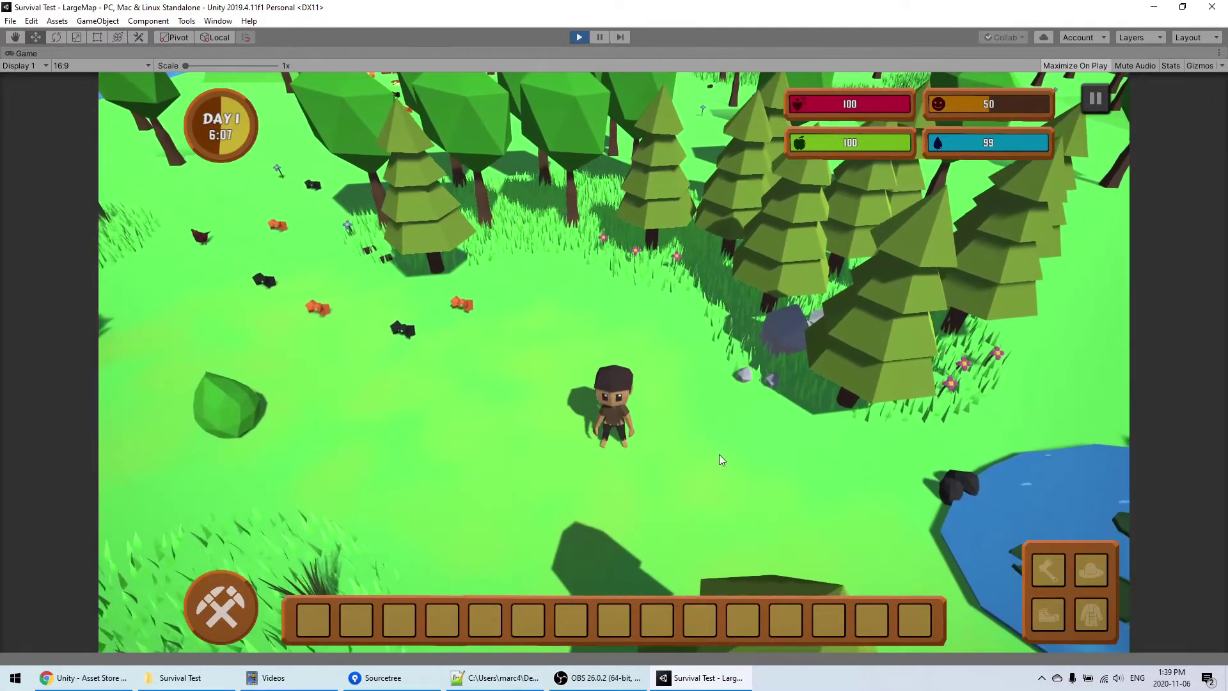
key(a)
key(w)
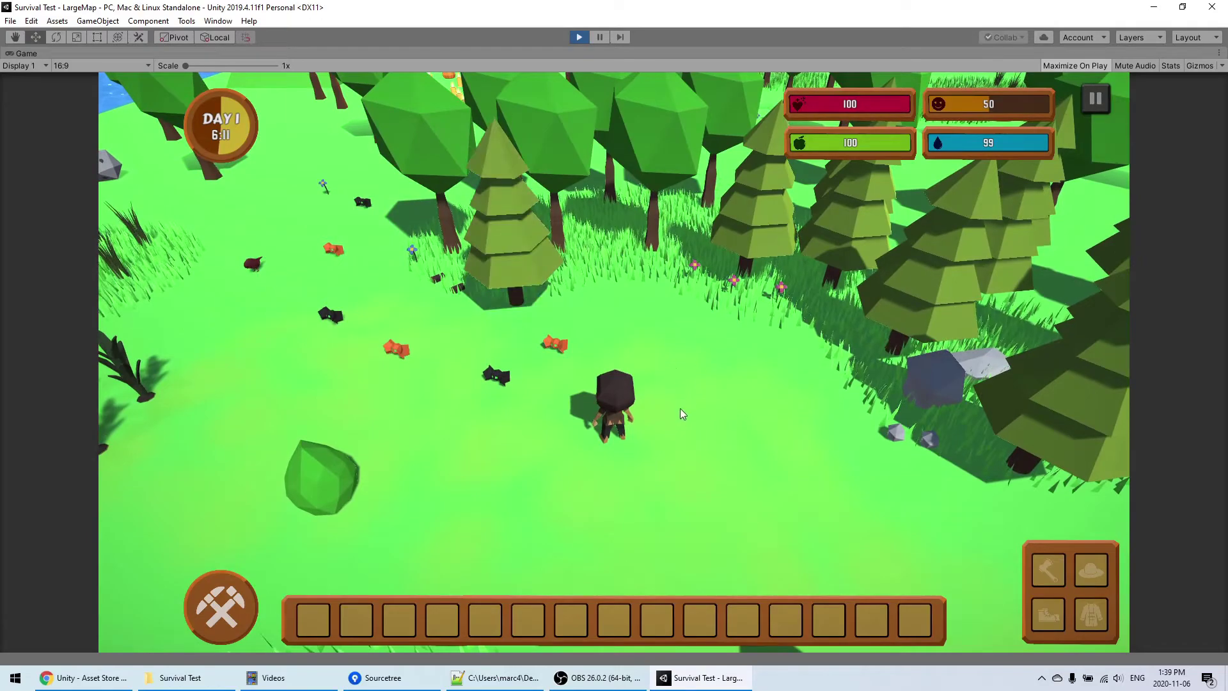
key(a)
key(s)
key(d)
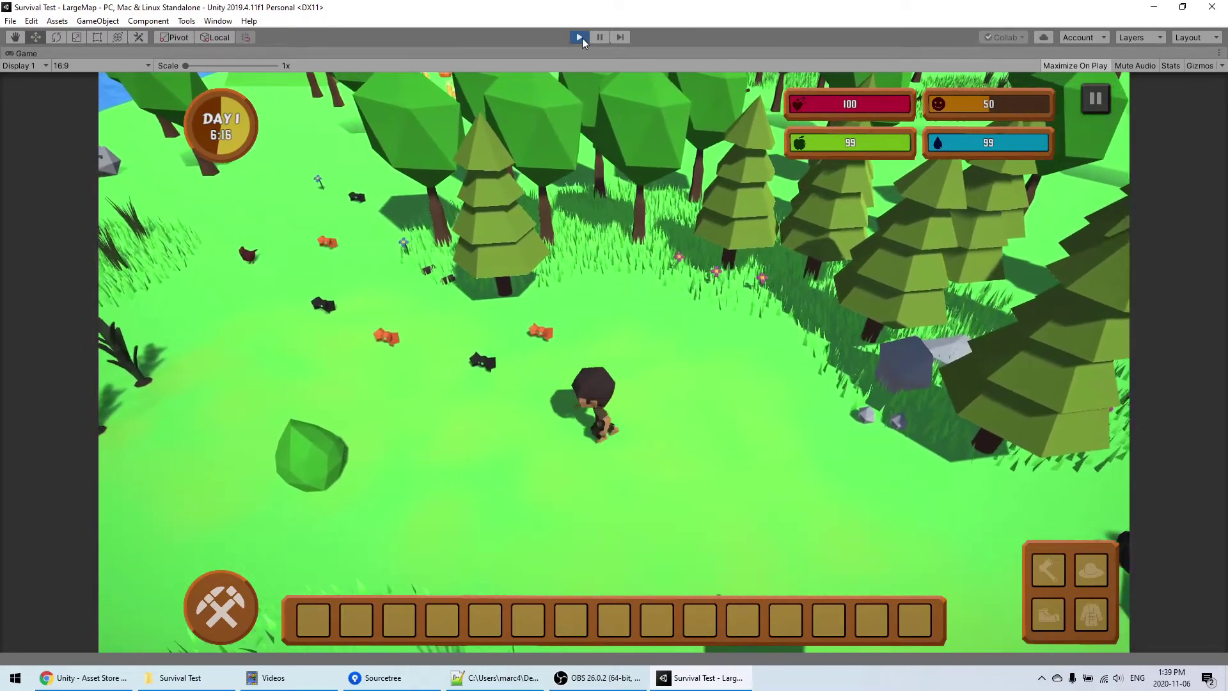
key(ctrl+p)
drag(440, 317, 430, 307)
key(w)
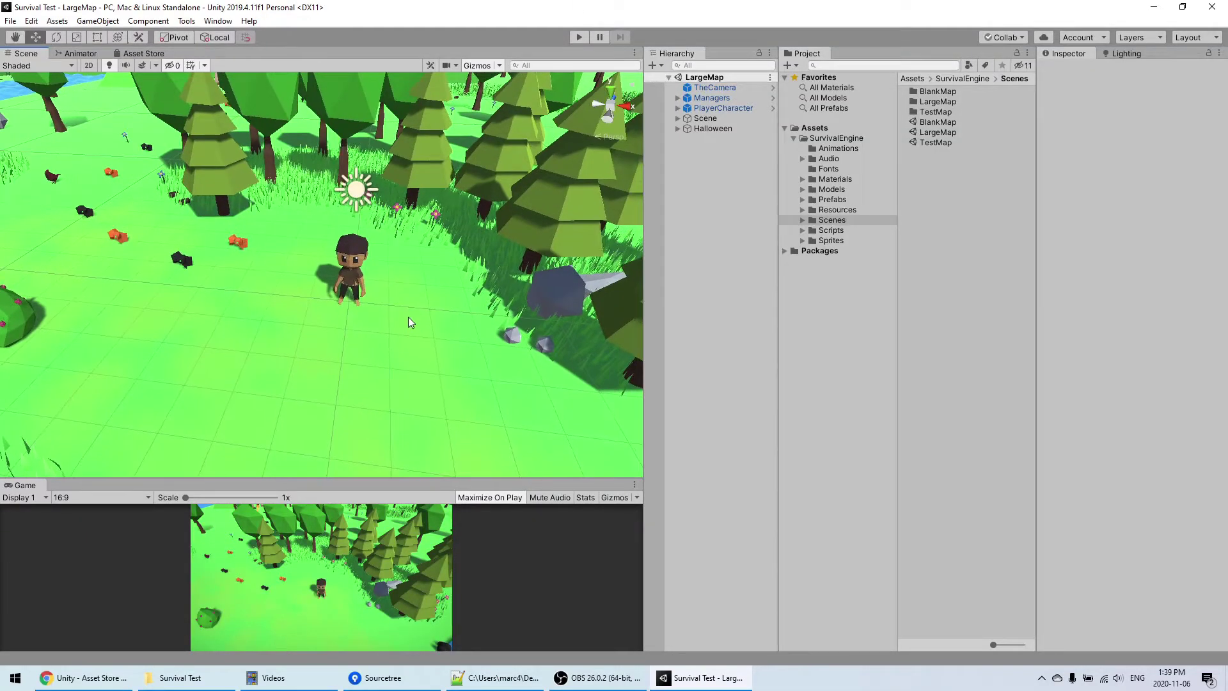
middle_drag(417, 318, 420, 299)
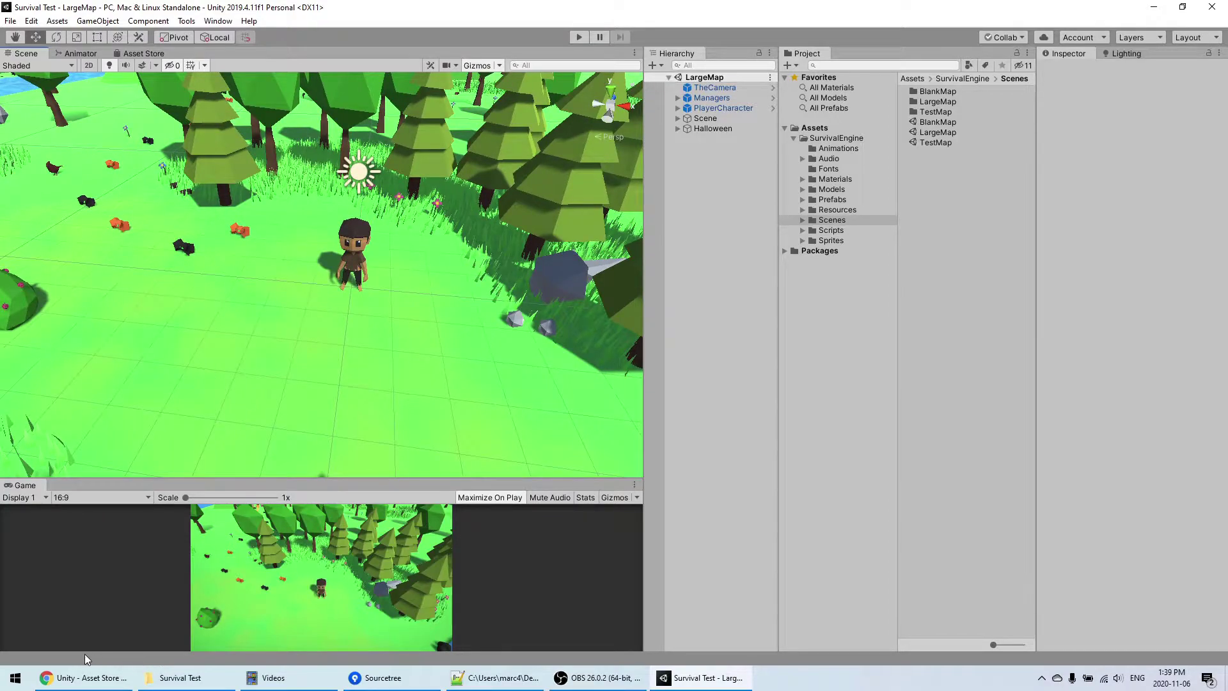
middle_drag(344, 245, 350, 267)
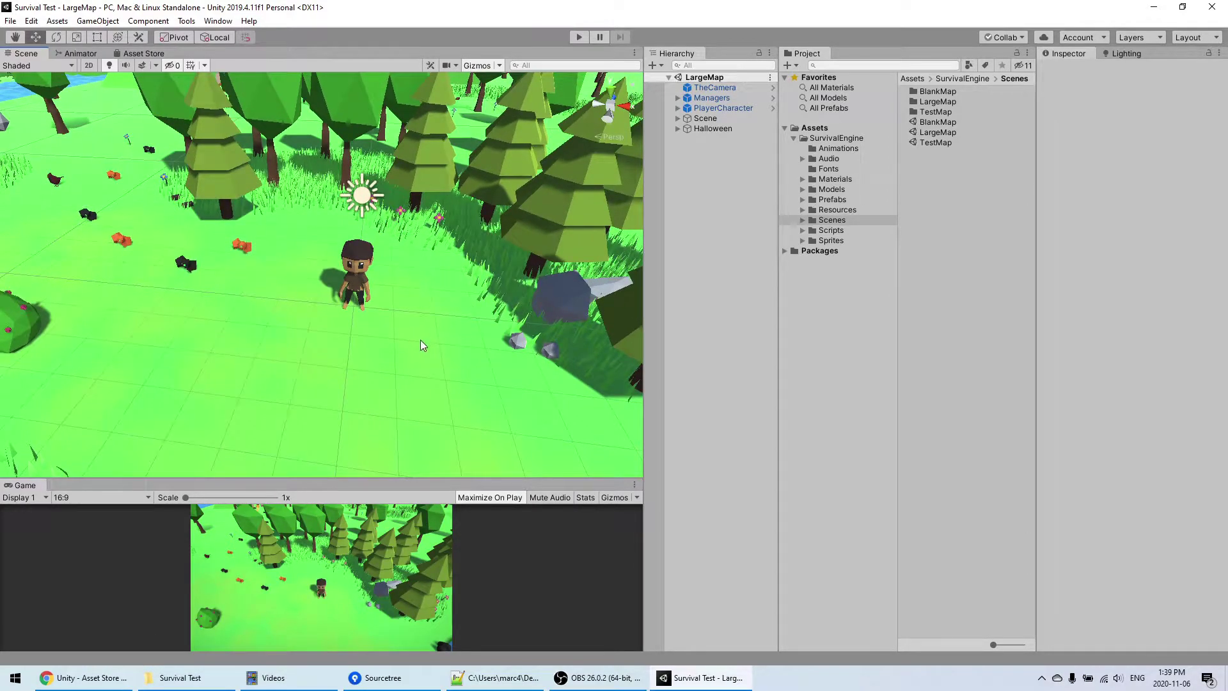
middle_drag(399, 323, 389, 293)
middle_drag(309, 308, 399, 322)
middle_drag(318, 320, 311, 319)
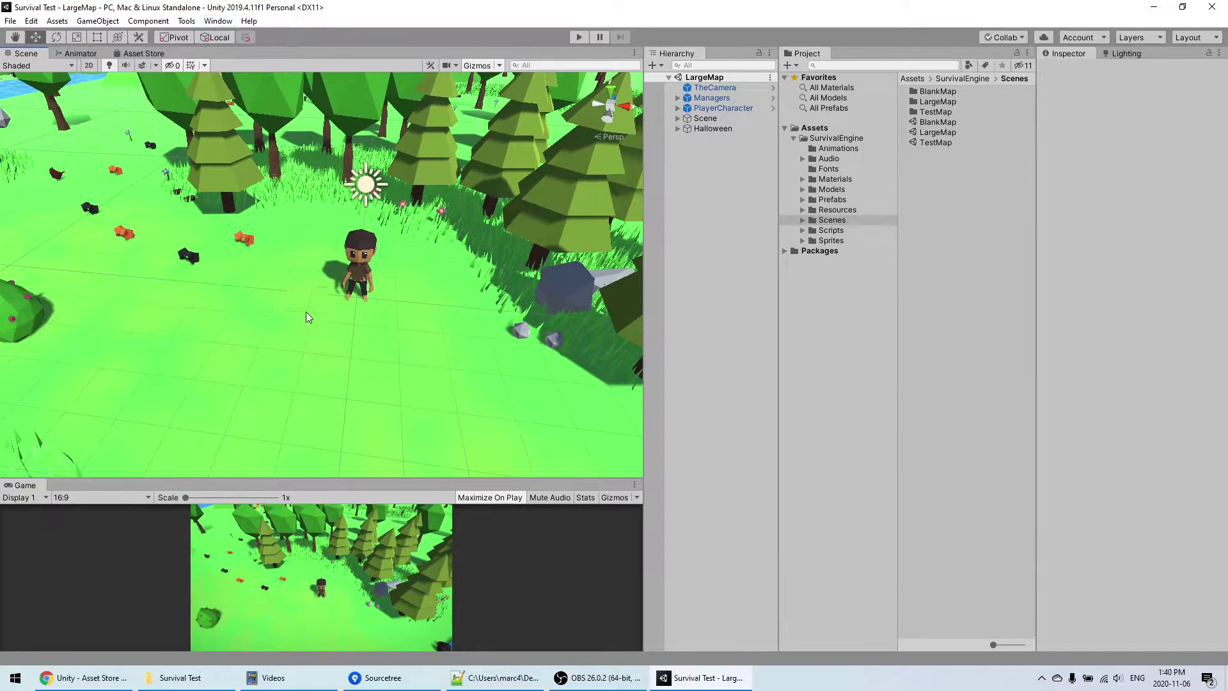
click(186, 21)
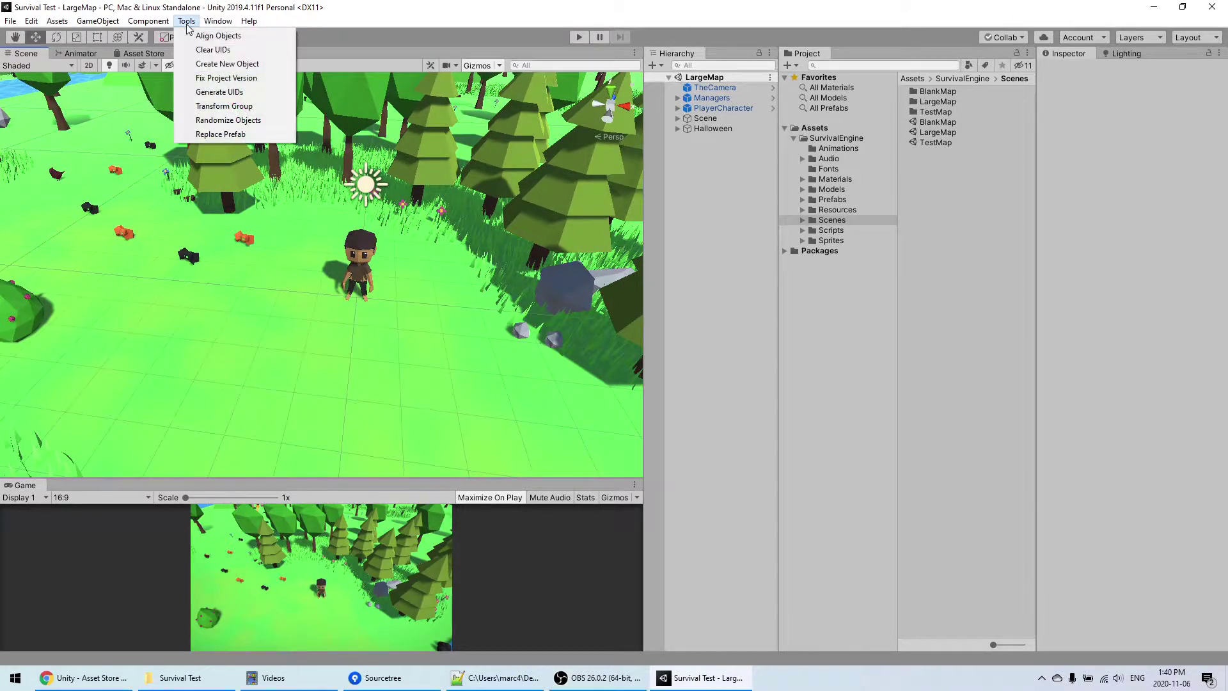
click(237, 81)
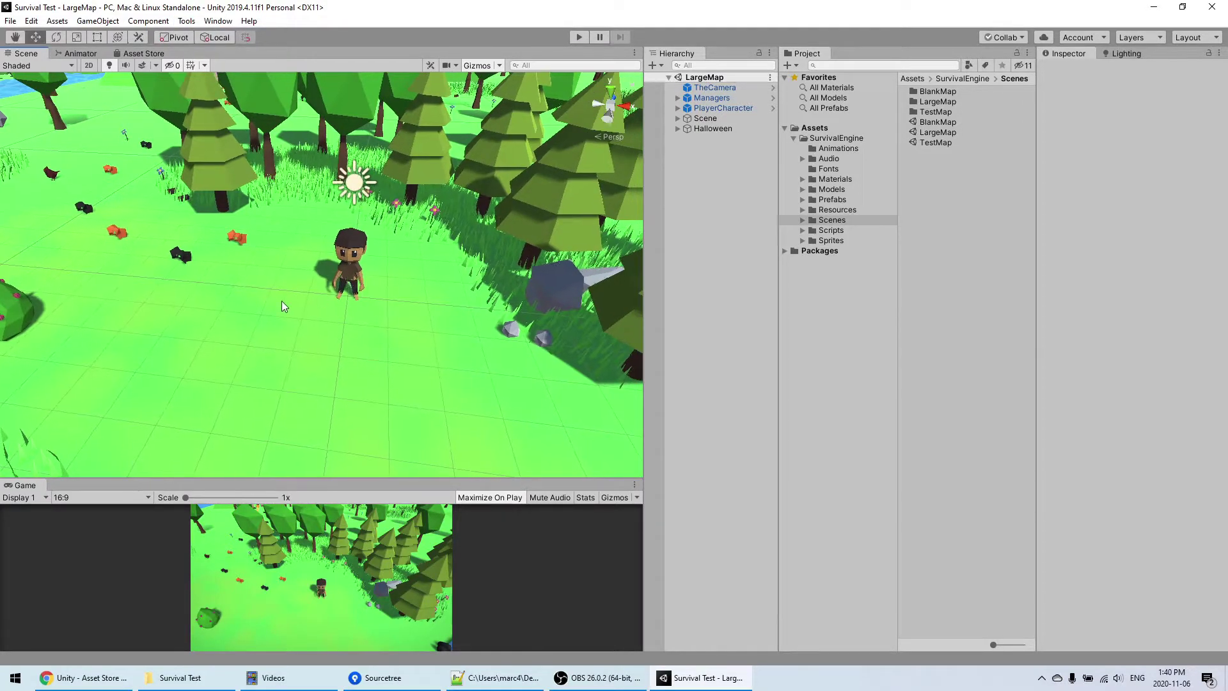
middle_drag(254, 273, 381, 308)
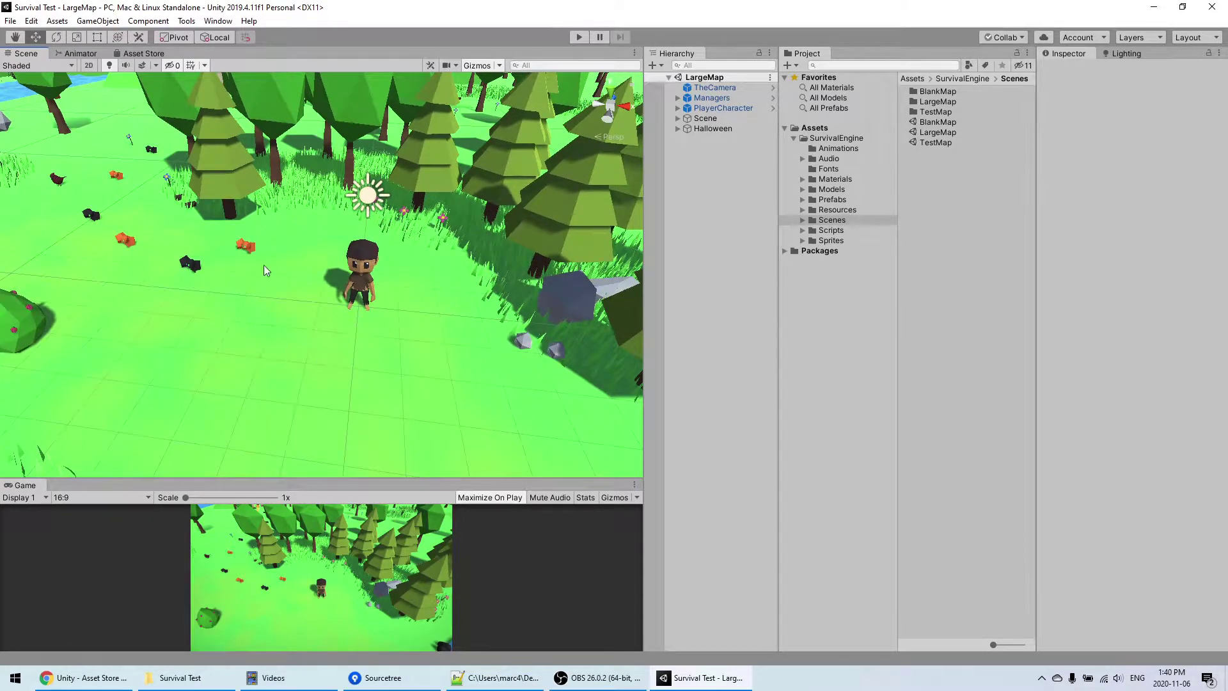
right_drag(416, 342, 320, 341)
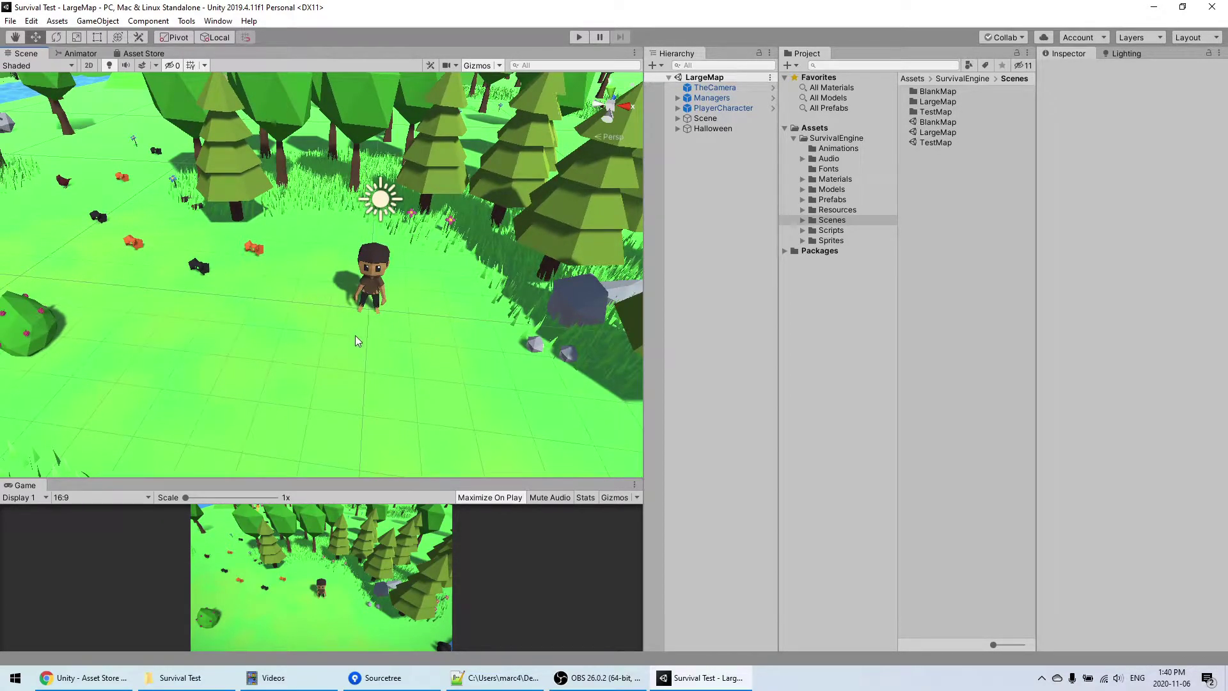
middle_drag(322, 335, 353, 314)
click(803, 219)
middle_drag(477, 337, 490, 340)
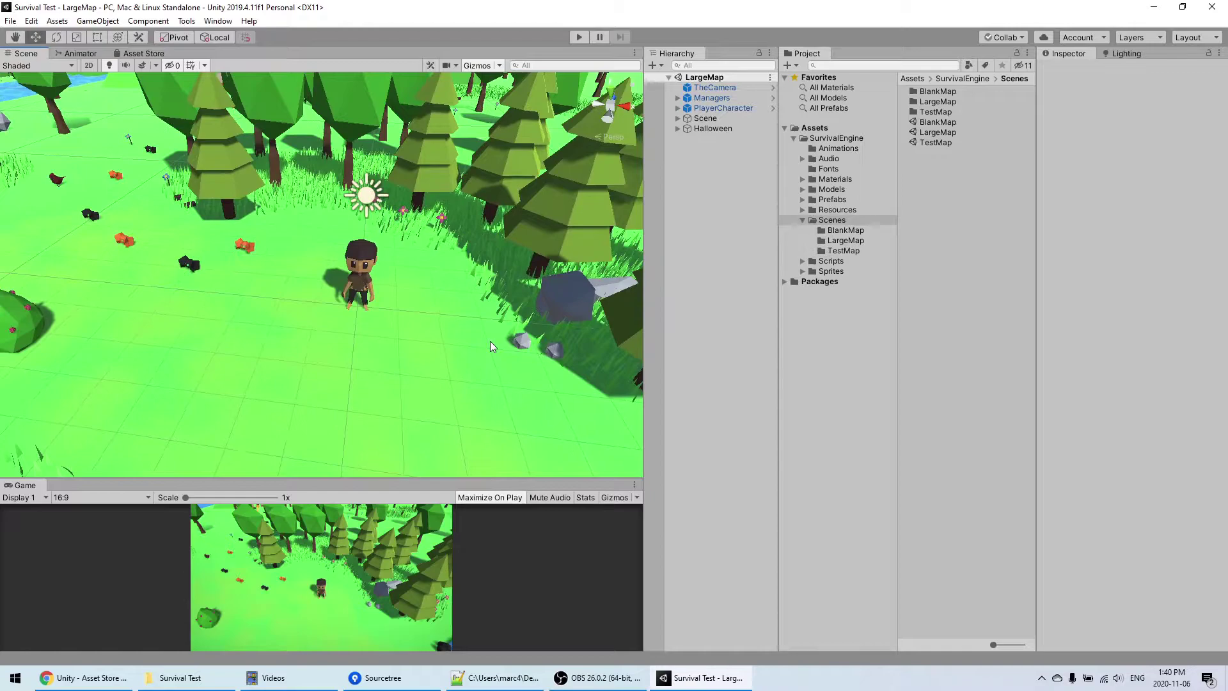
right_drag(451, 330, 415, 296)
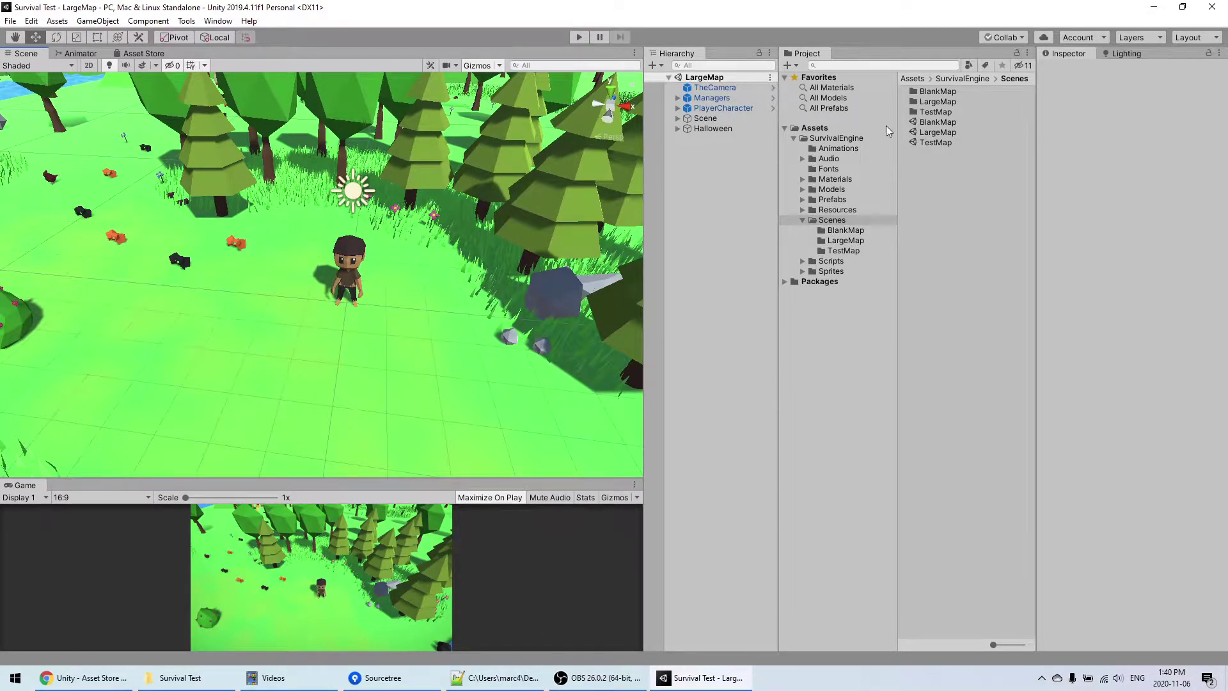
Duplicate the LargeMap scene under the name MyMap and open the new scene
click(937, 135)
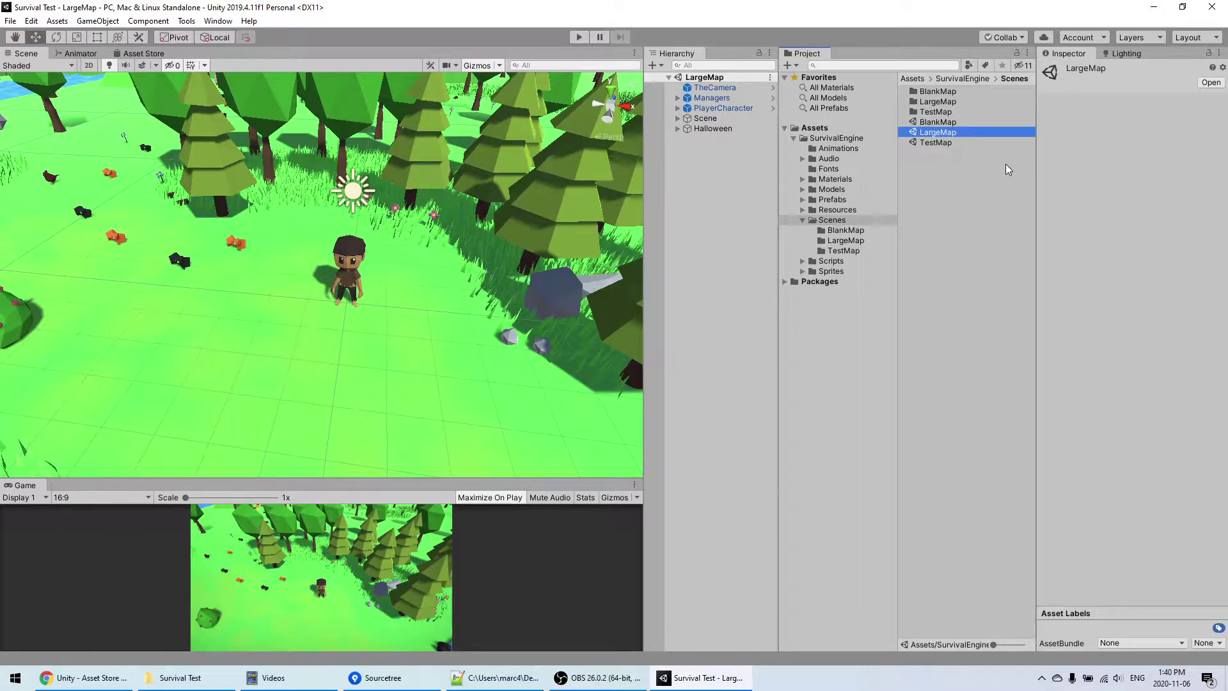
right_drag(350, 314, 362, 316)
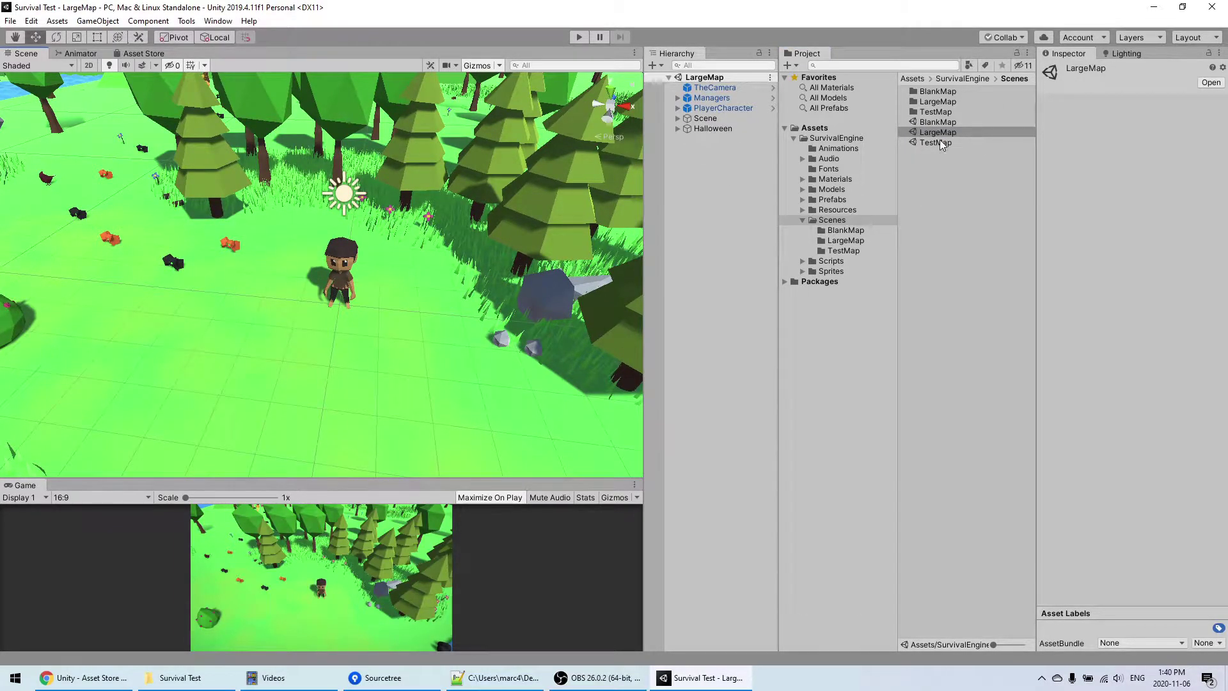
click(955, 133)
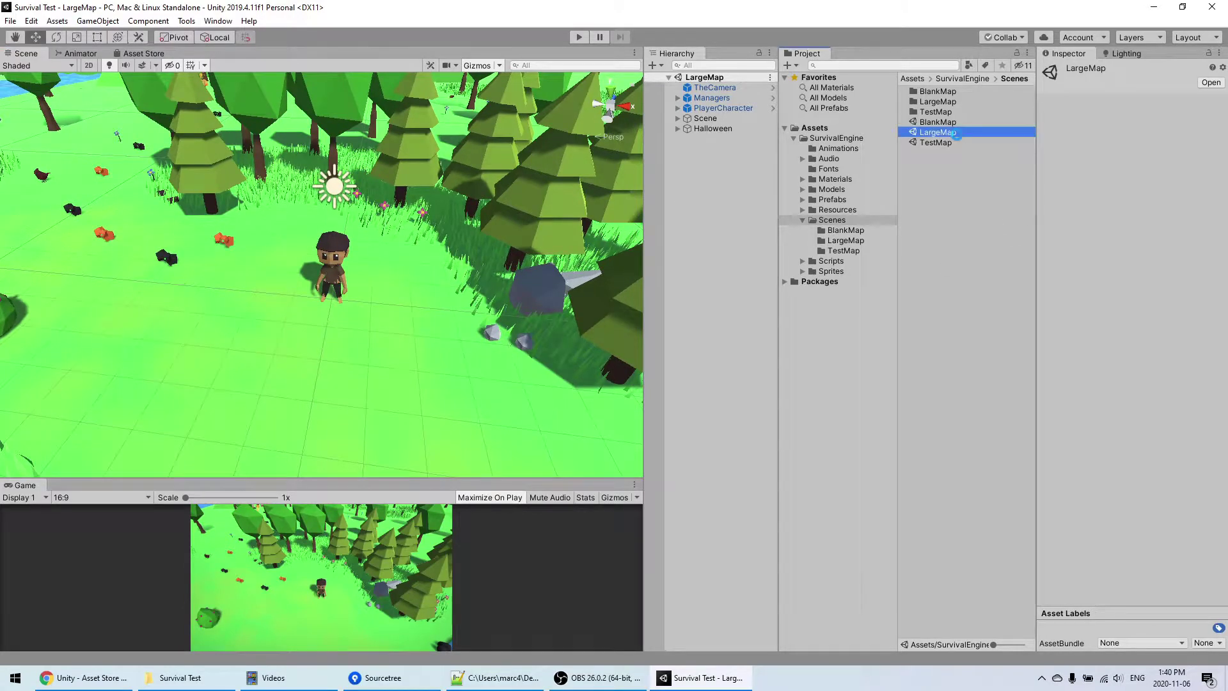
key(ctrl+d)
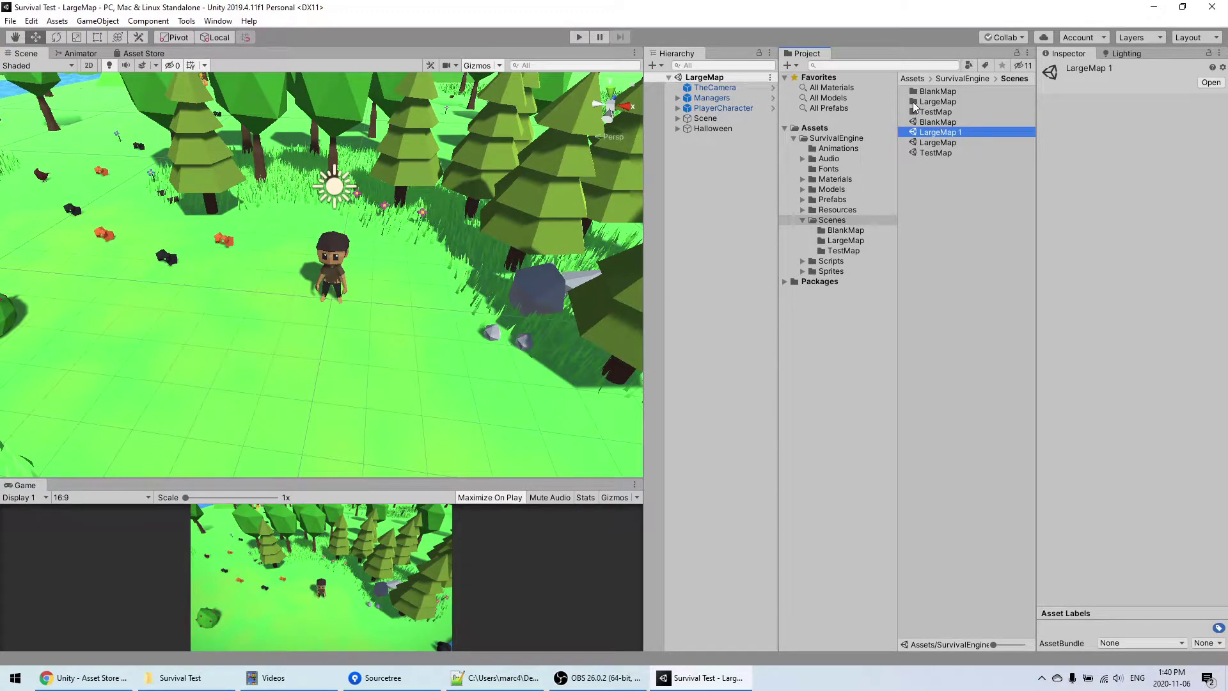
click(957, 132)
text(MyMap)
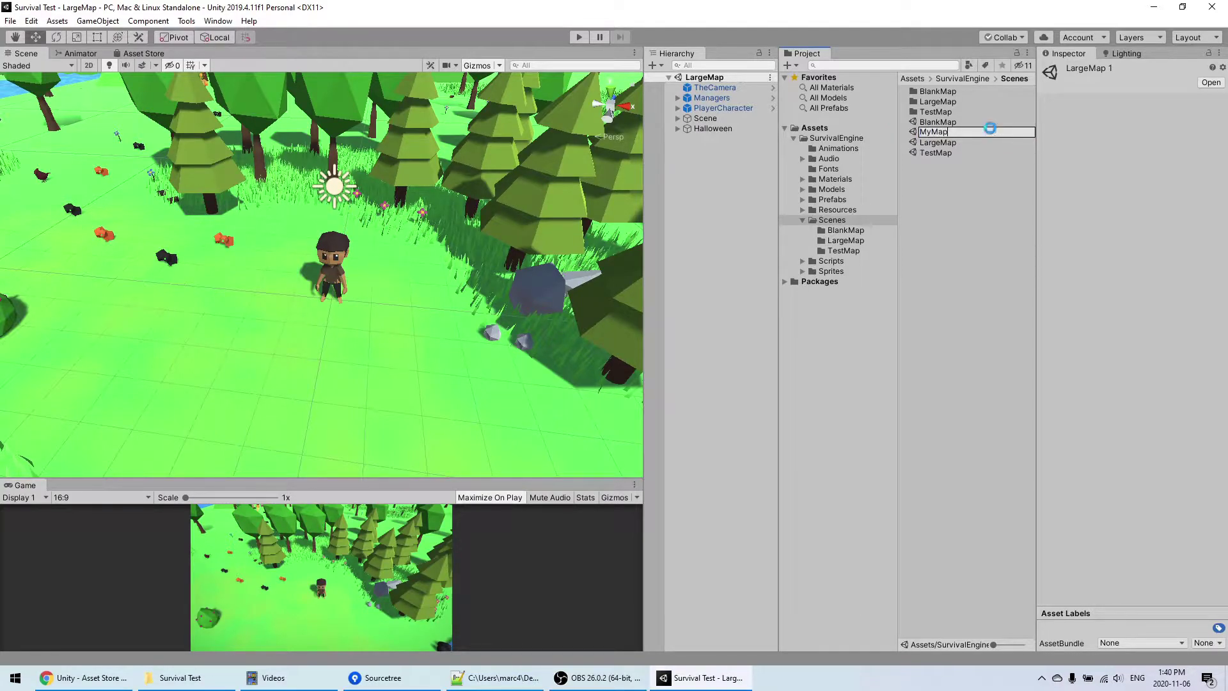
key(Return)
click(934, 143)
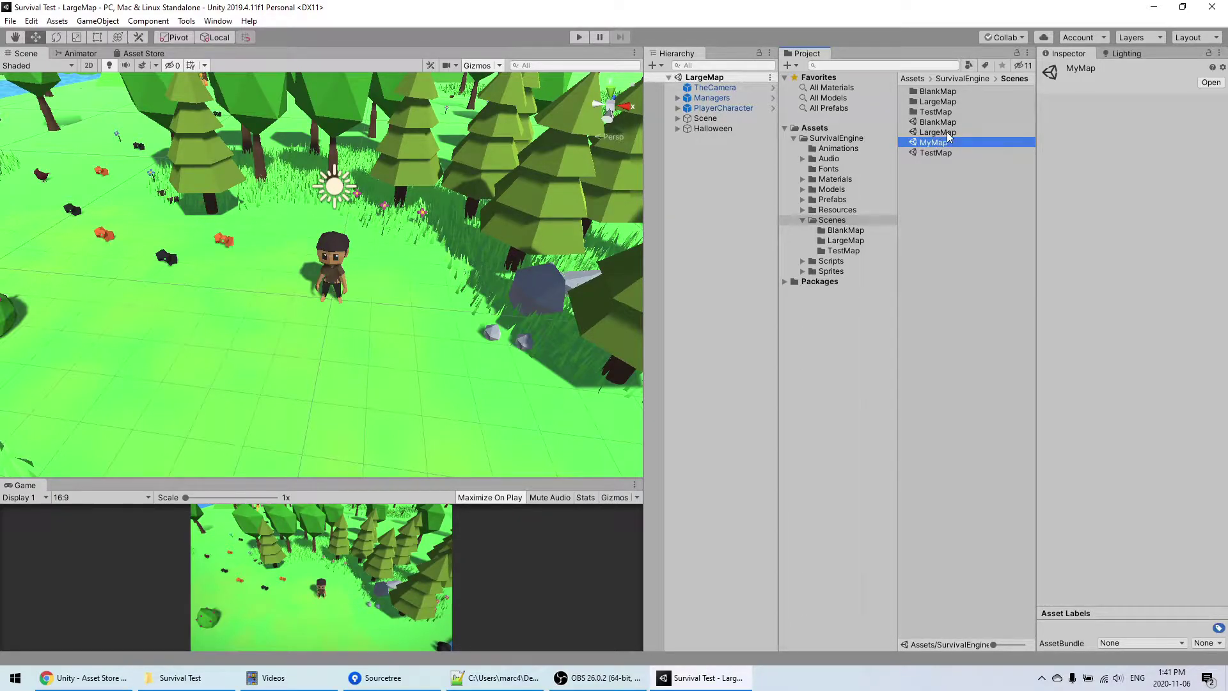
double_click(925, 145)
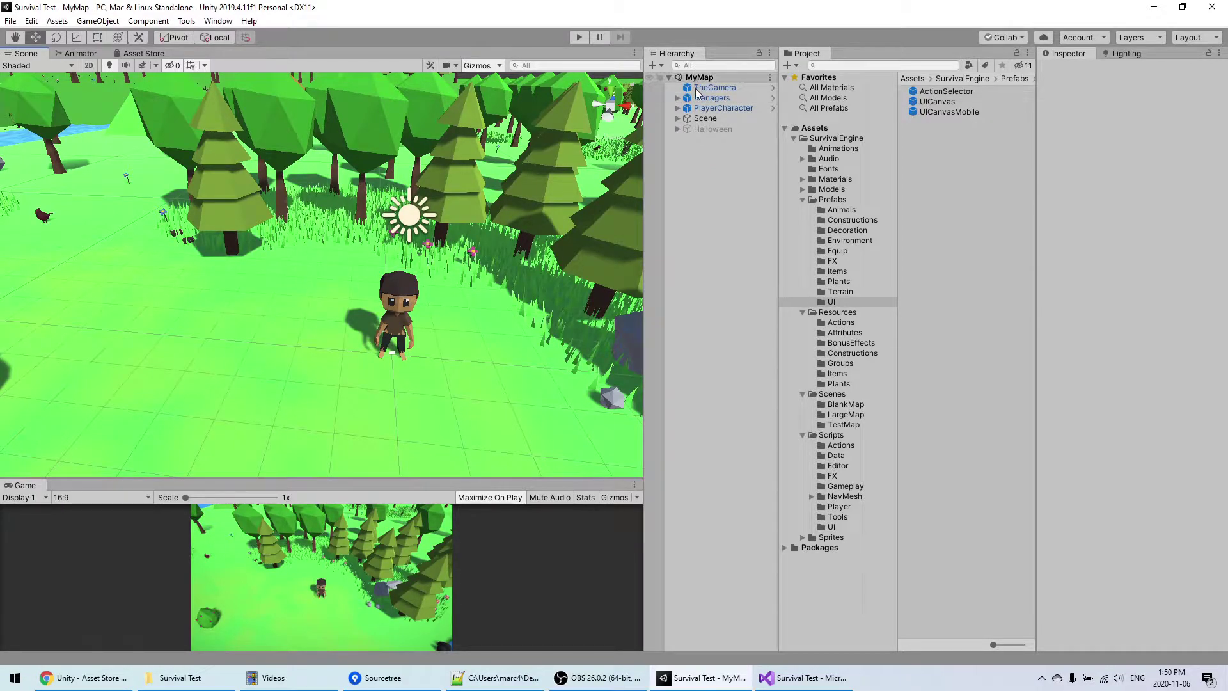
Inspect the components of the Managers, PlayerCharacter and TheCamera objects in the MyMap scene
click(679, 99)
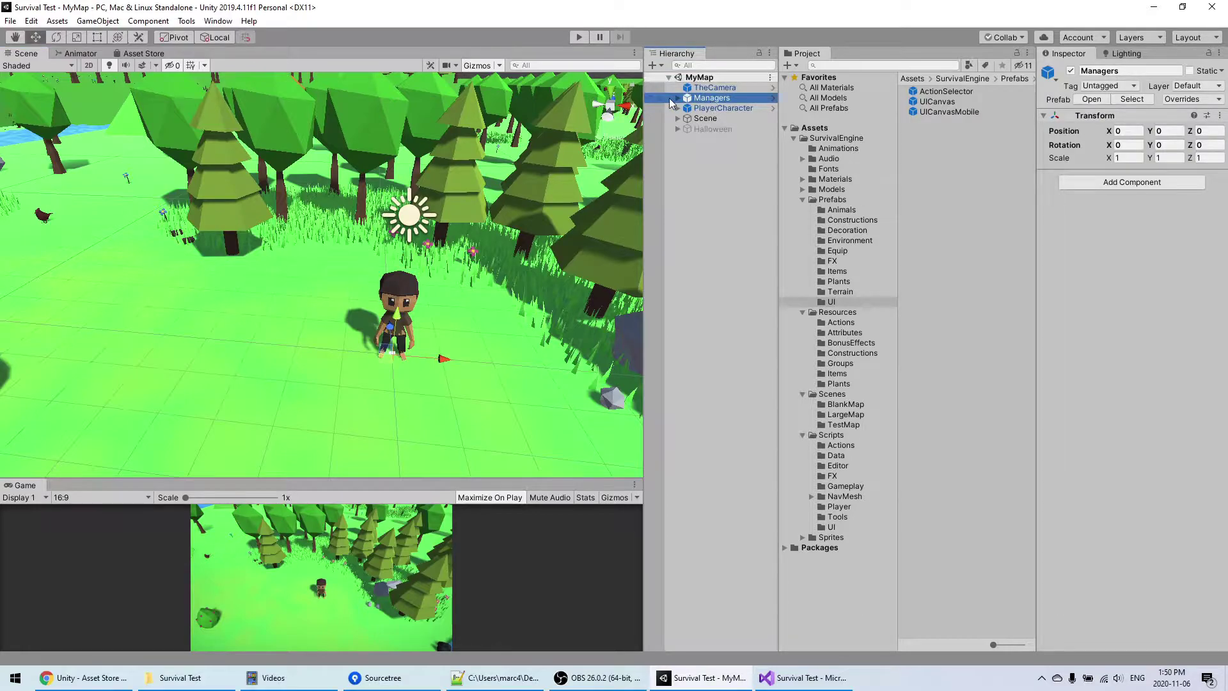
click(709, 109)
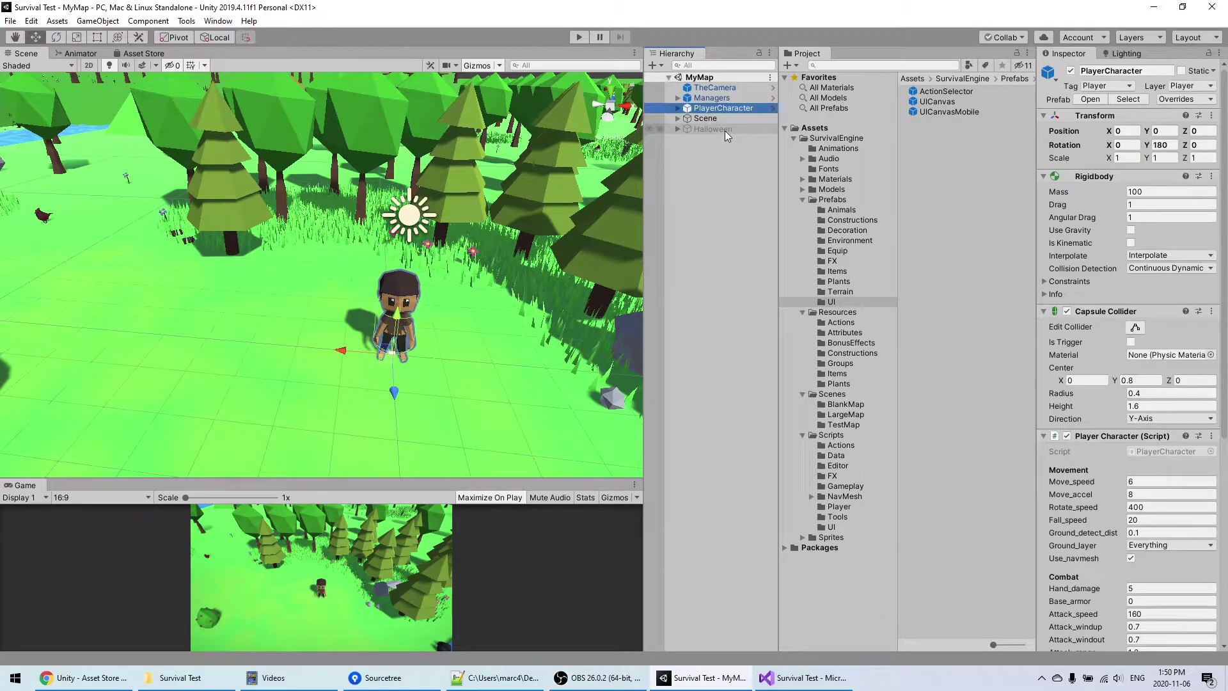
click(711, 88)
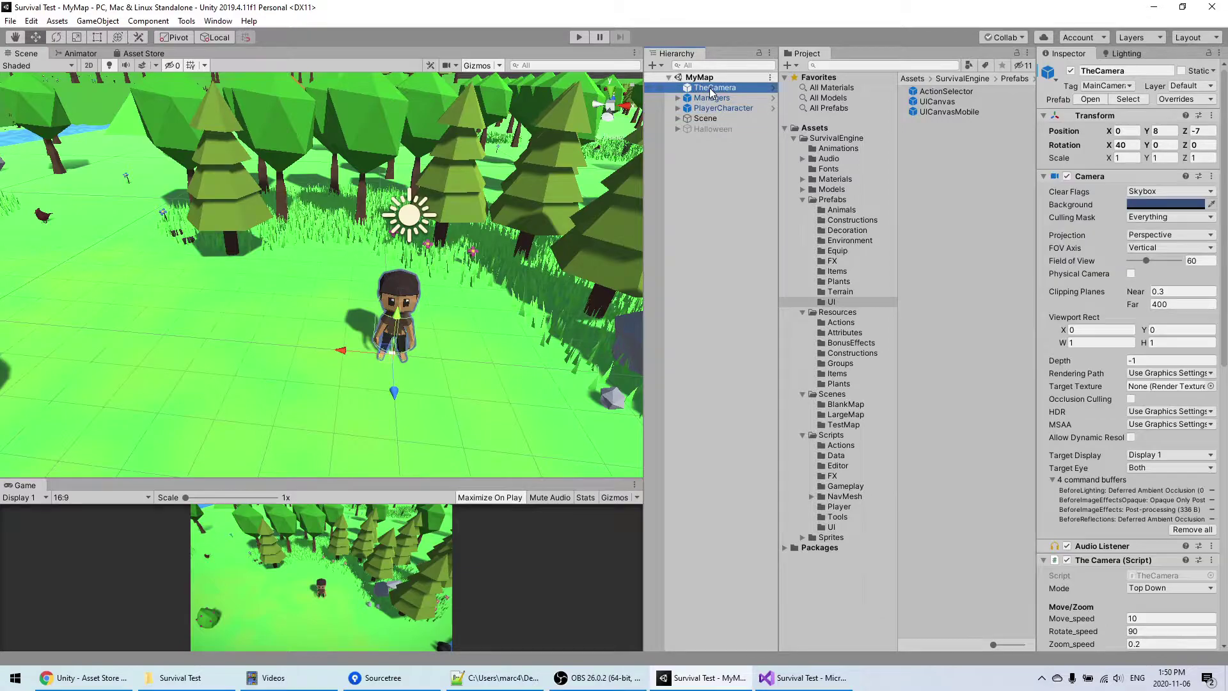
click(720, 194)
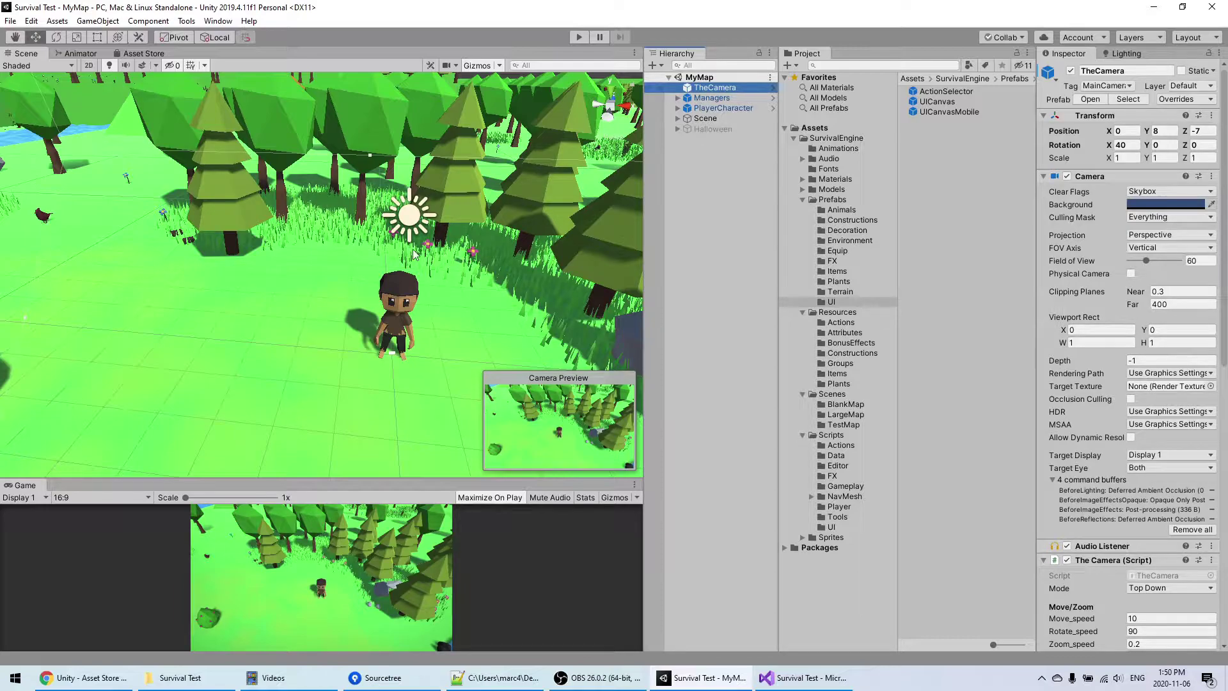
click(714, 87)
click(1129, 99)
click(714, 88)
Add the TheCamera3PS prefab from the Prefabs folder to the MyMap scene and deactivate TheCamera
click(826, 200)
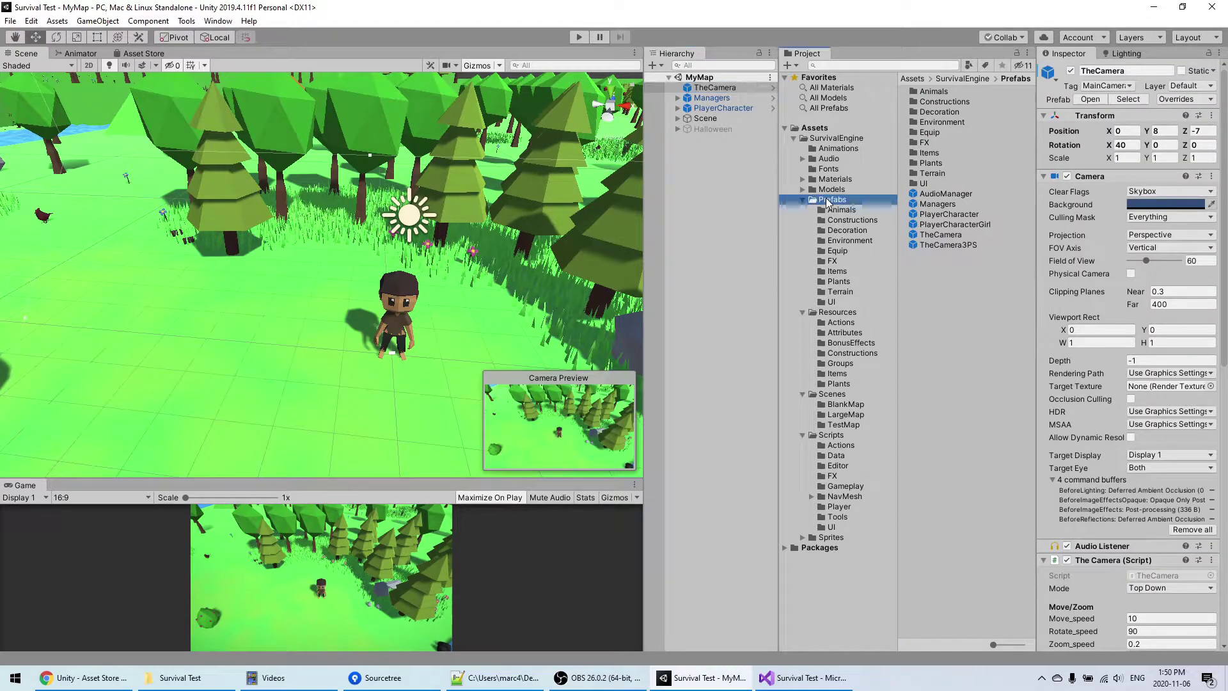
drag(947, 245, 704, 138)
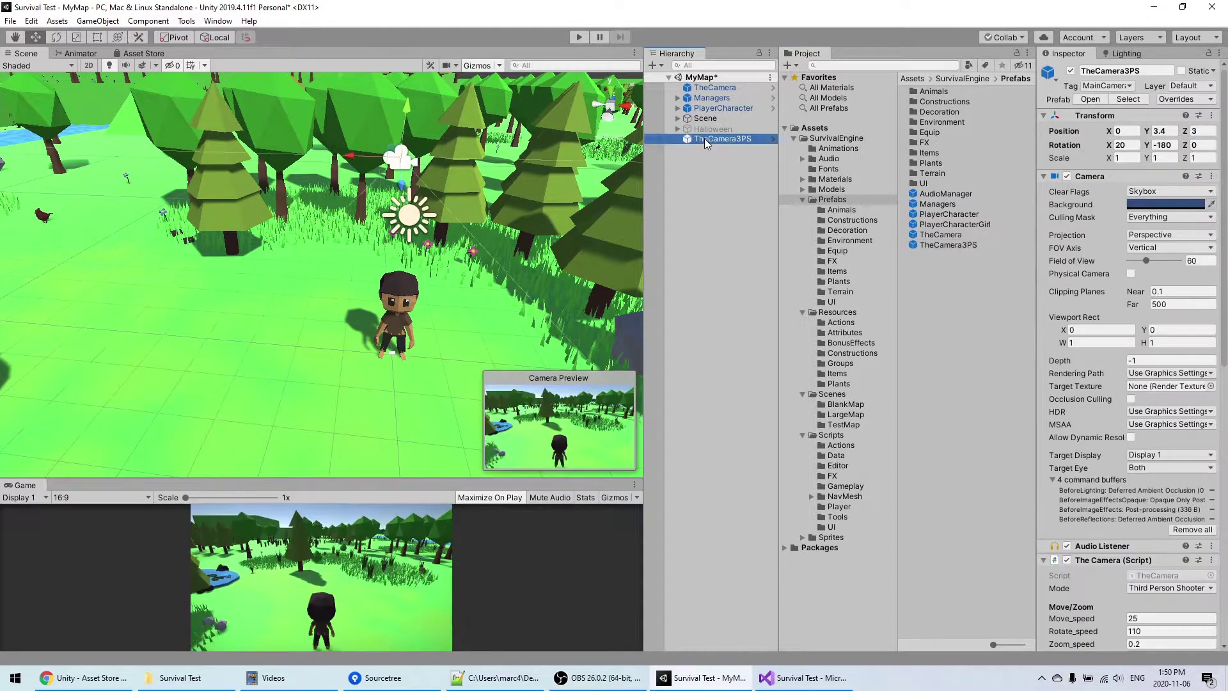
click(719, 89)
click(1071, 70)
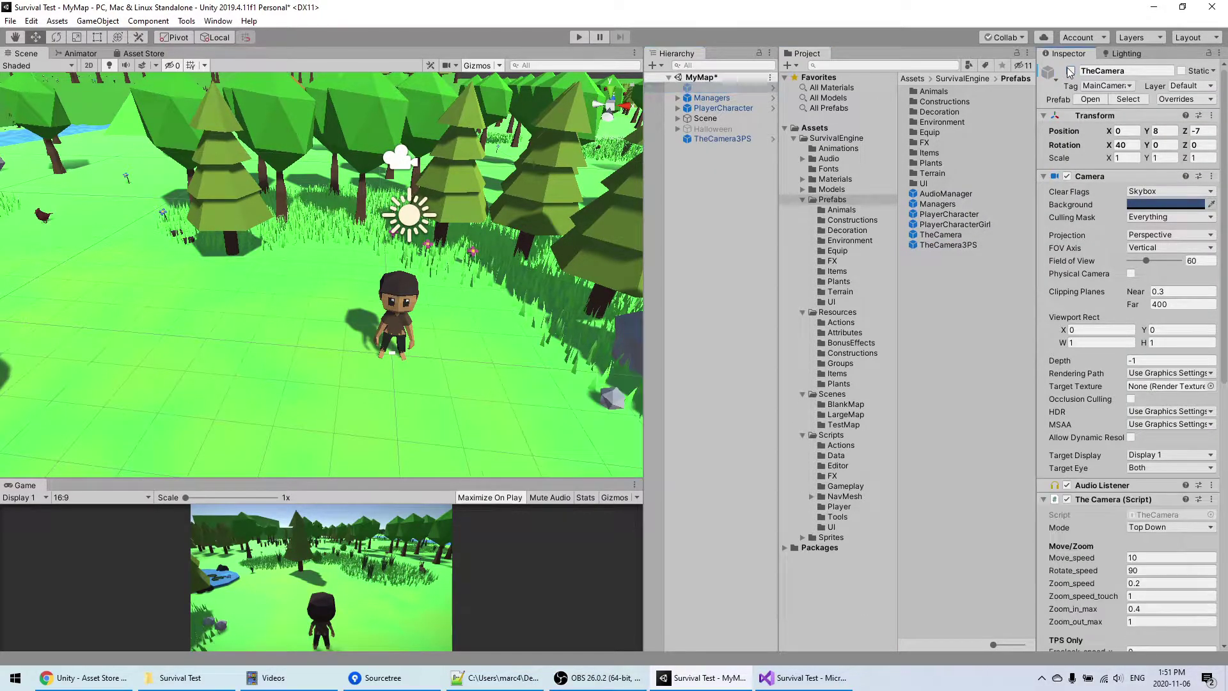
Play-test MyMap with the third-person camera by walking the character forward
click(707, 151)
click(579, 36)
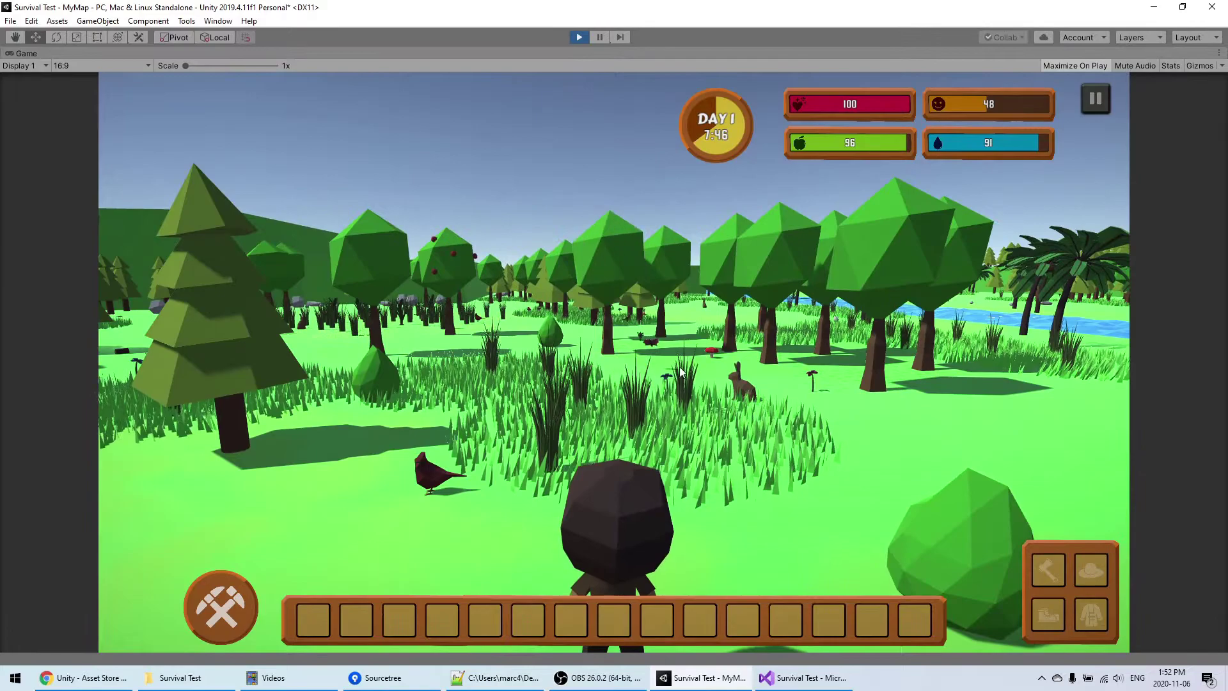
key(w)
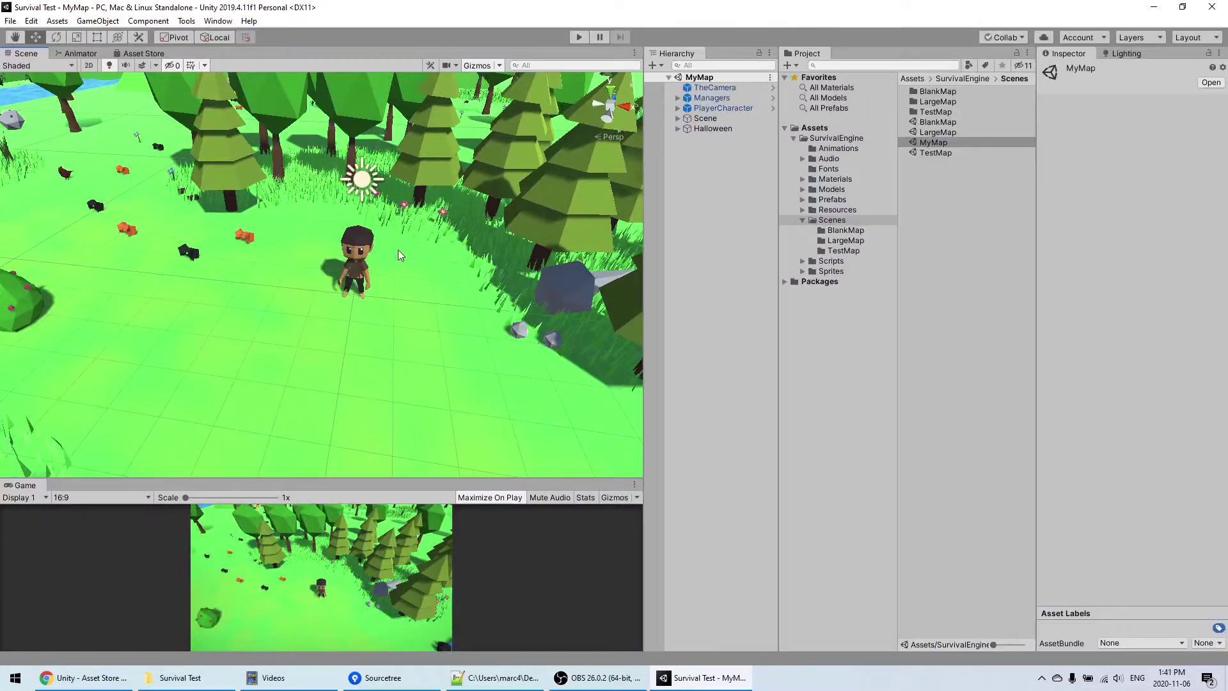
Expand the SurvivalEngine Prefabs folder and go through its subfolders from Constructions to Environment
middle_drag(399, 250, 372, 229)
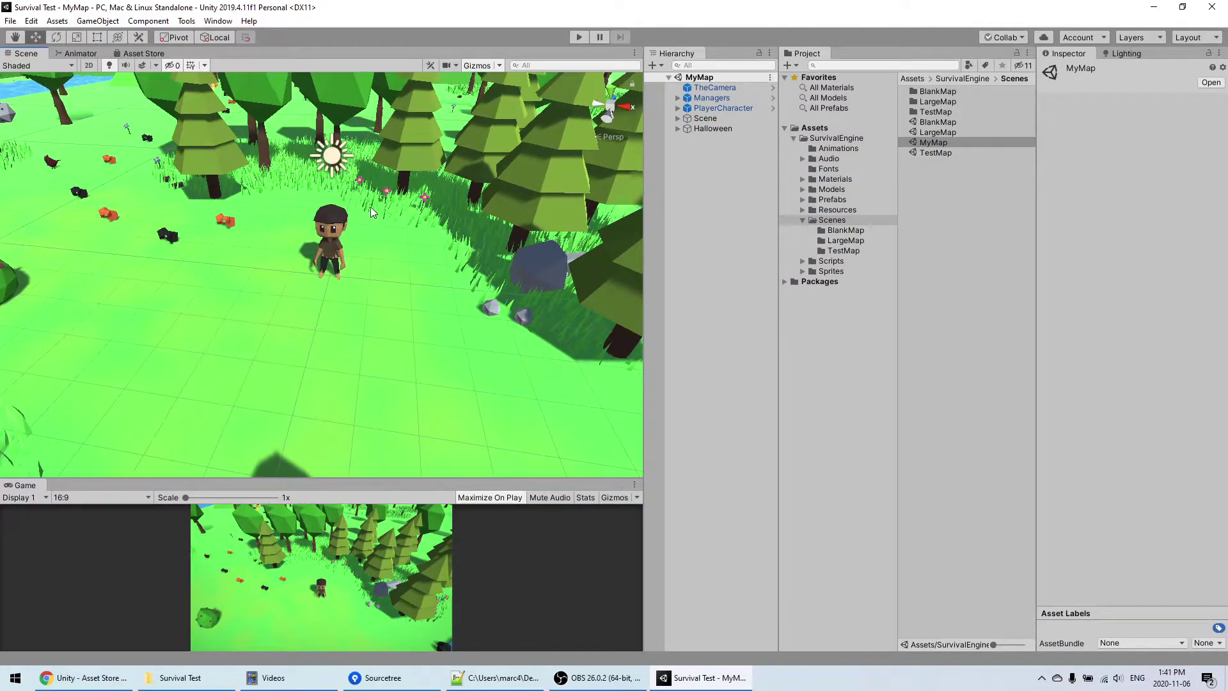
click(825, 201)
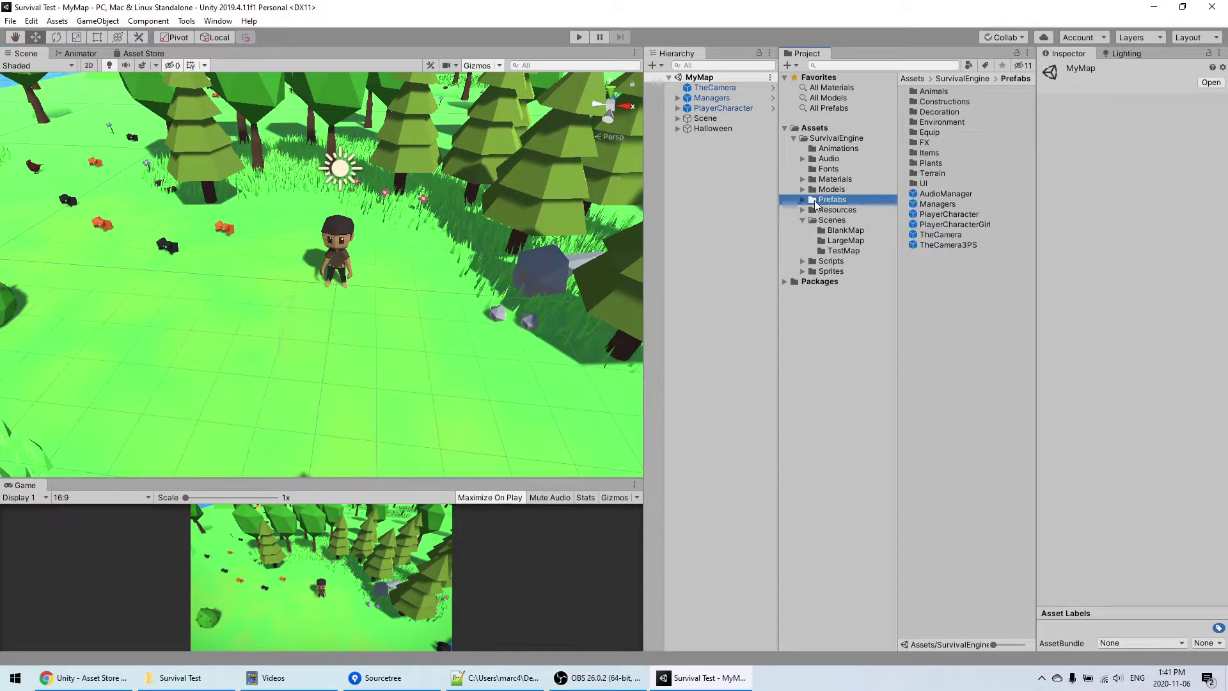
click(802, 199)
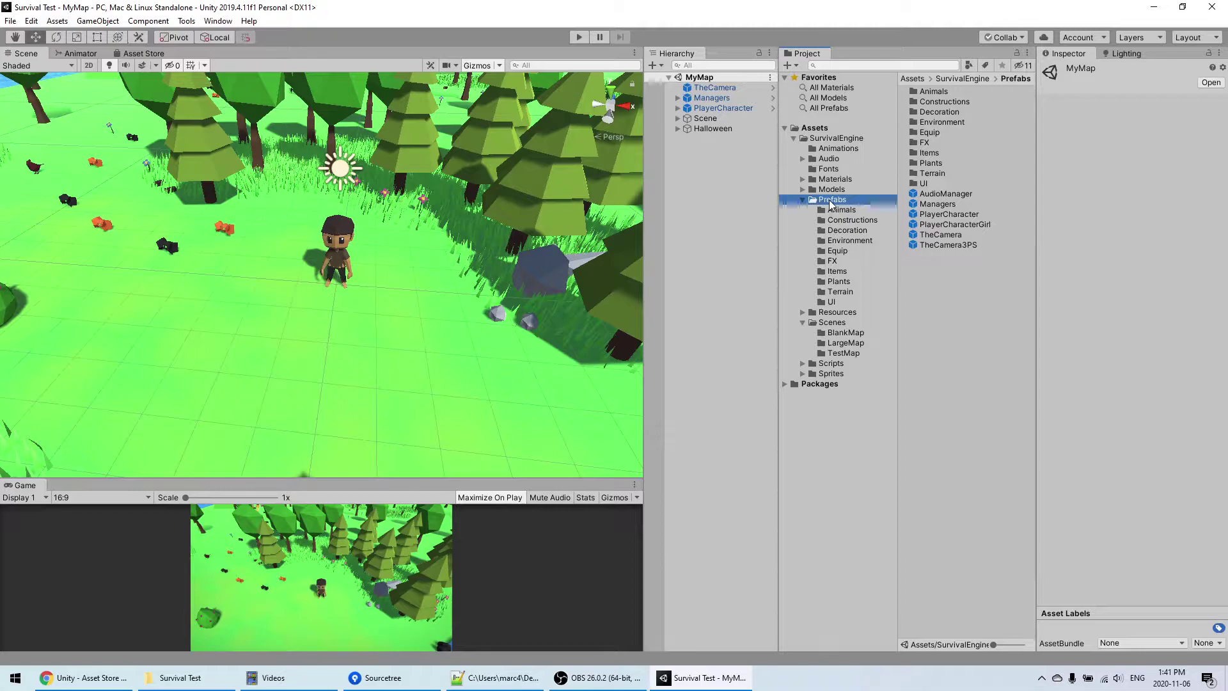
click(848, 220)
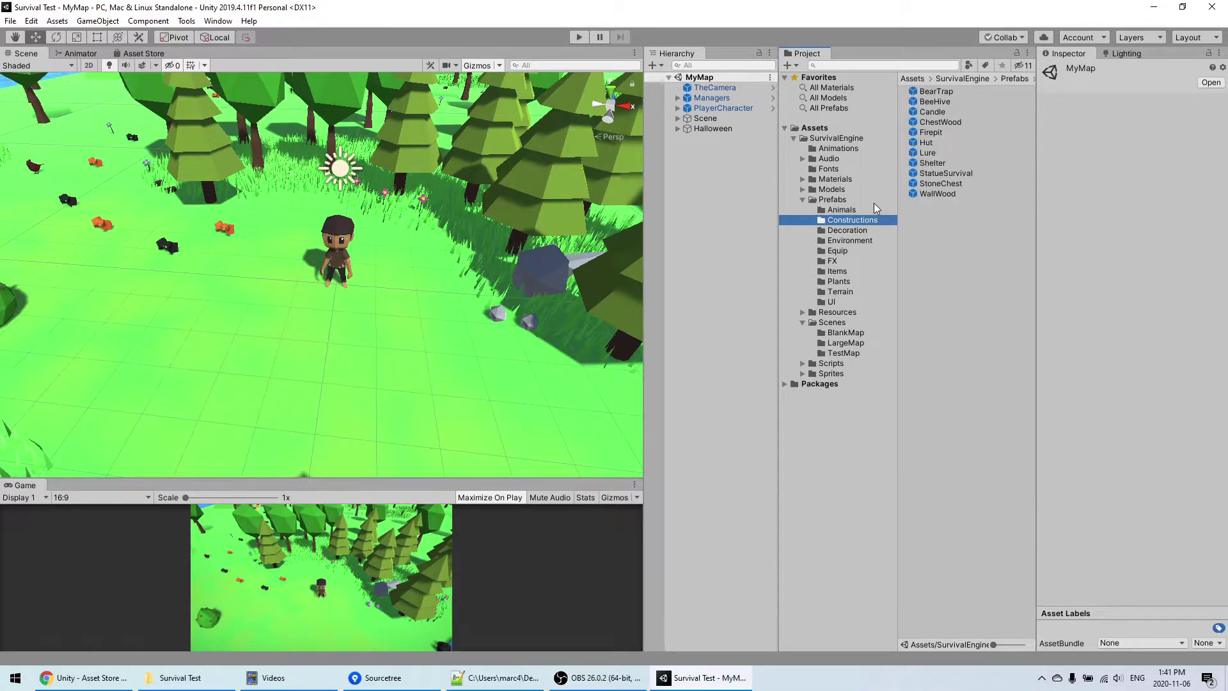
key(Down)
key(Down)
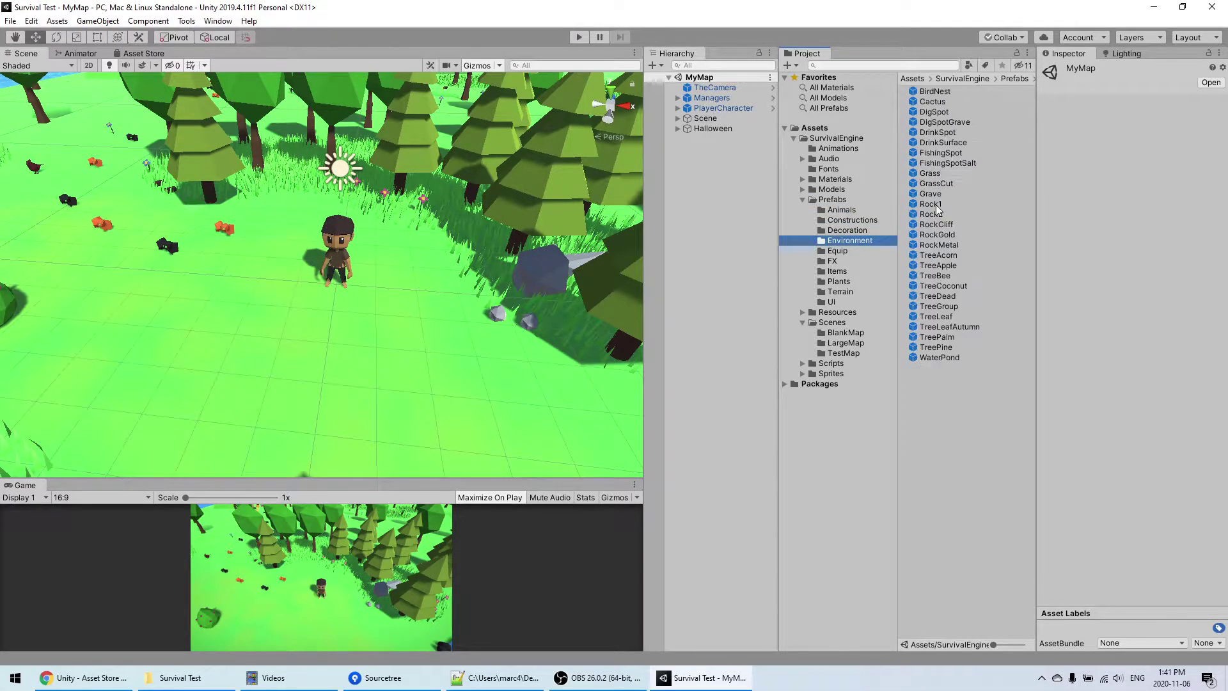
Place a Rock1 prefab on the ground beside the character and move it to about X -2.39, Z -0.37
right_drag(509, 276, 428, 245)
scroll(427, 246, down, 1)
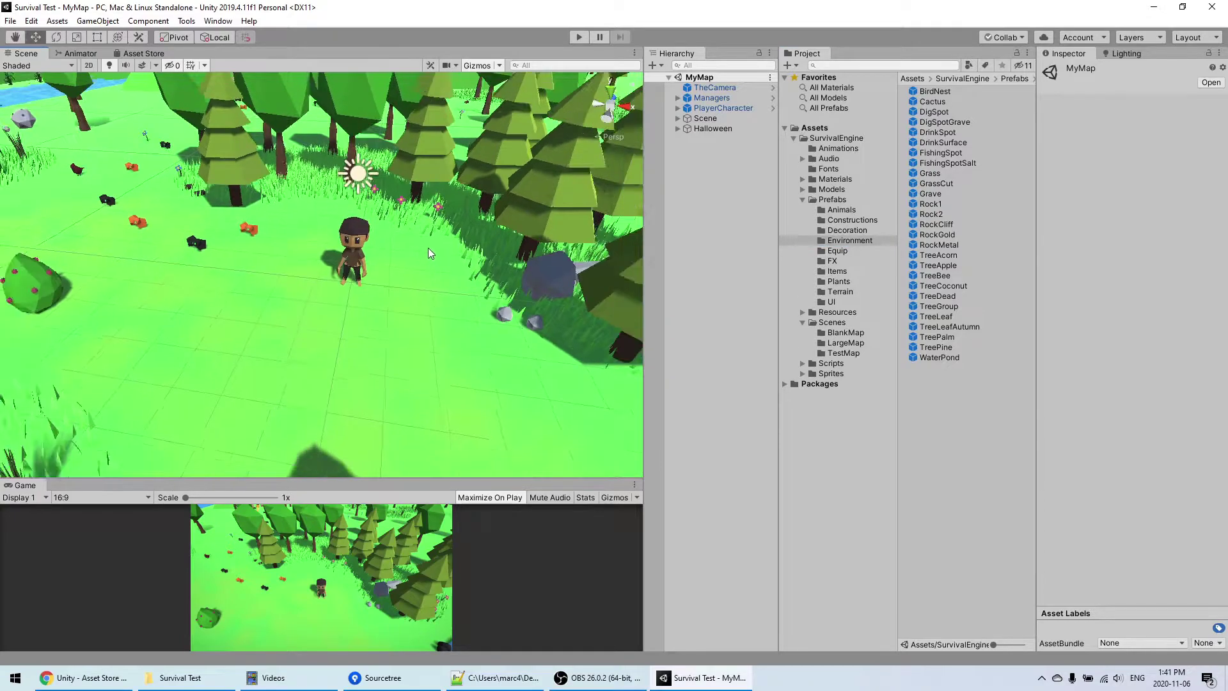
drag(965, 204, 250, 280)
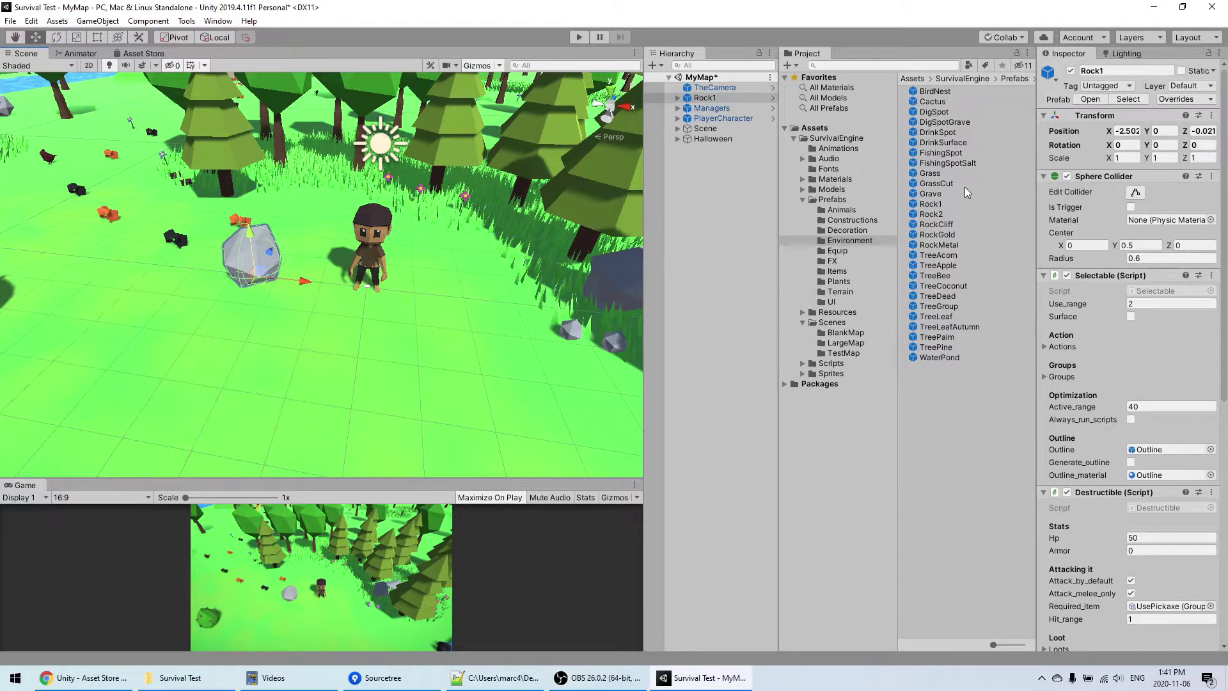
middle_drag(301, 283, 319, 294)
mouse_move(277, 296)
mouse_down()
mouse_move(329, 266)
mouse_move(268, 301)
mouse_move(364, 377)
mouse_move(284, 313)
mouse_up()
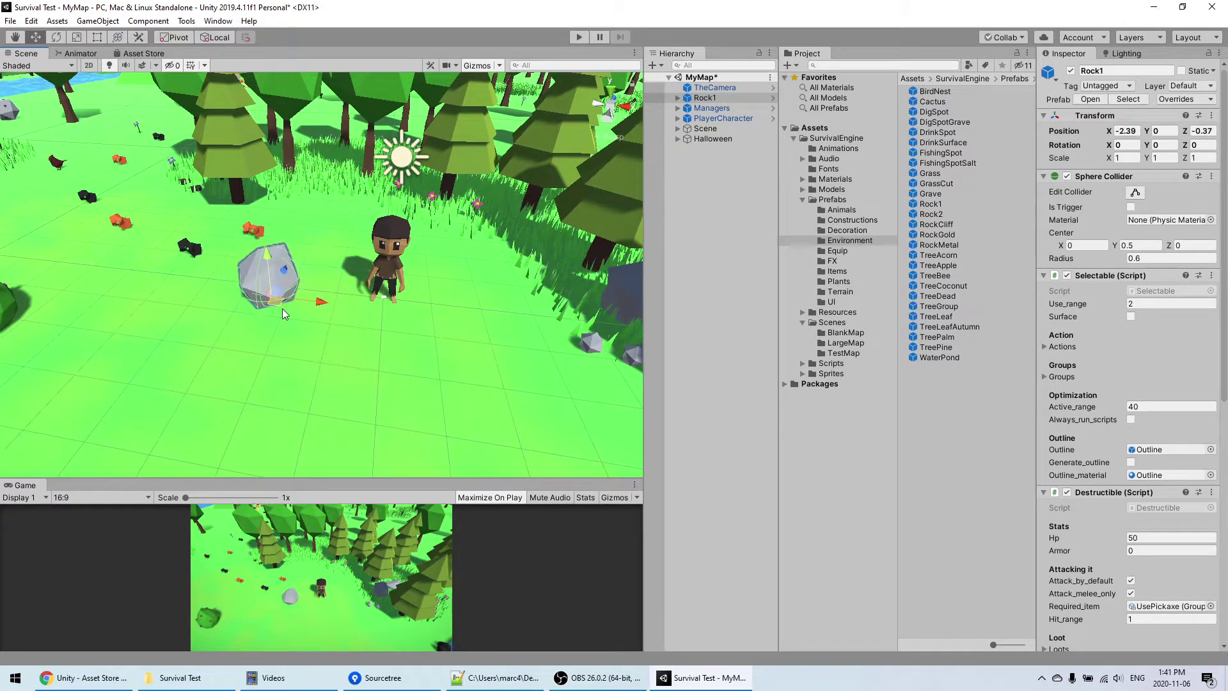
middle_drag(282, 308, 336, 316)
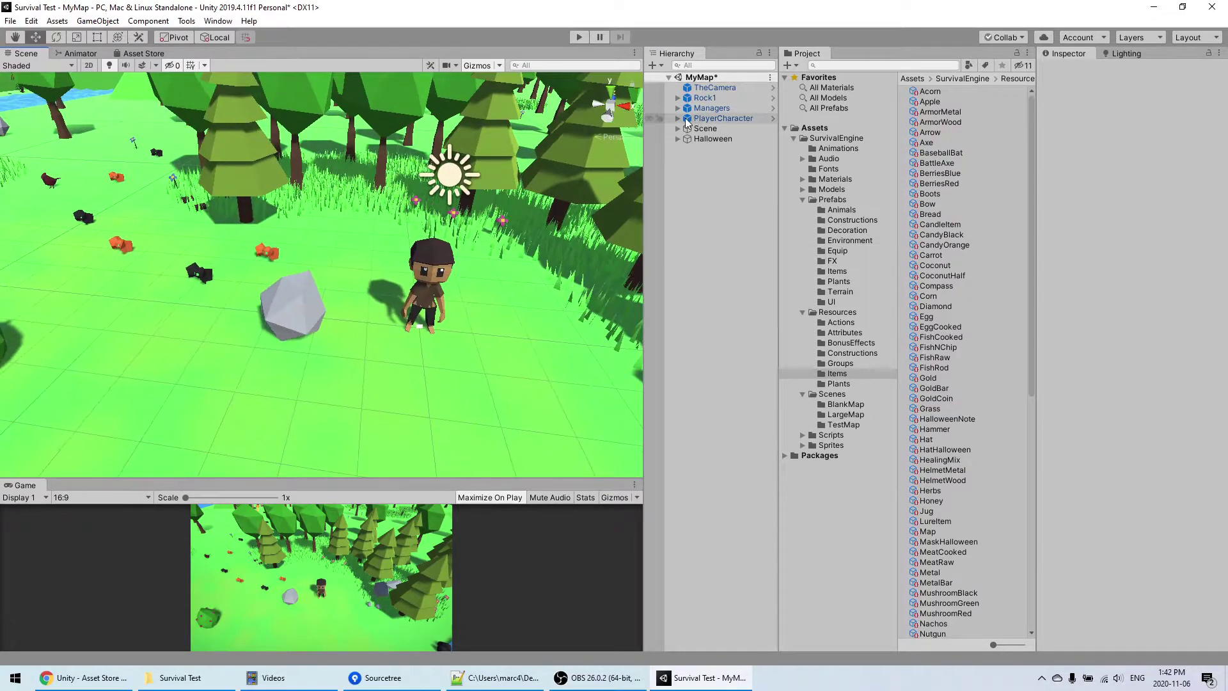
Deactivate the Halloween object in the MyMap scene and clear the selection
click(711, 139)
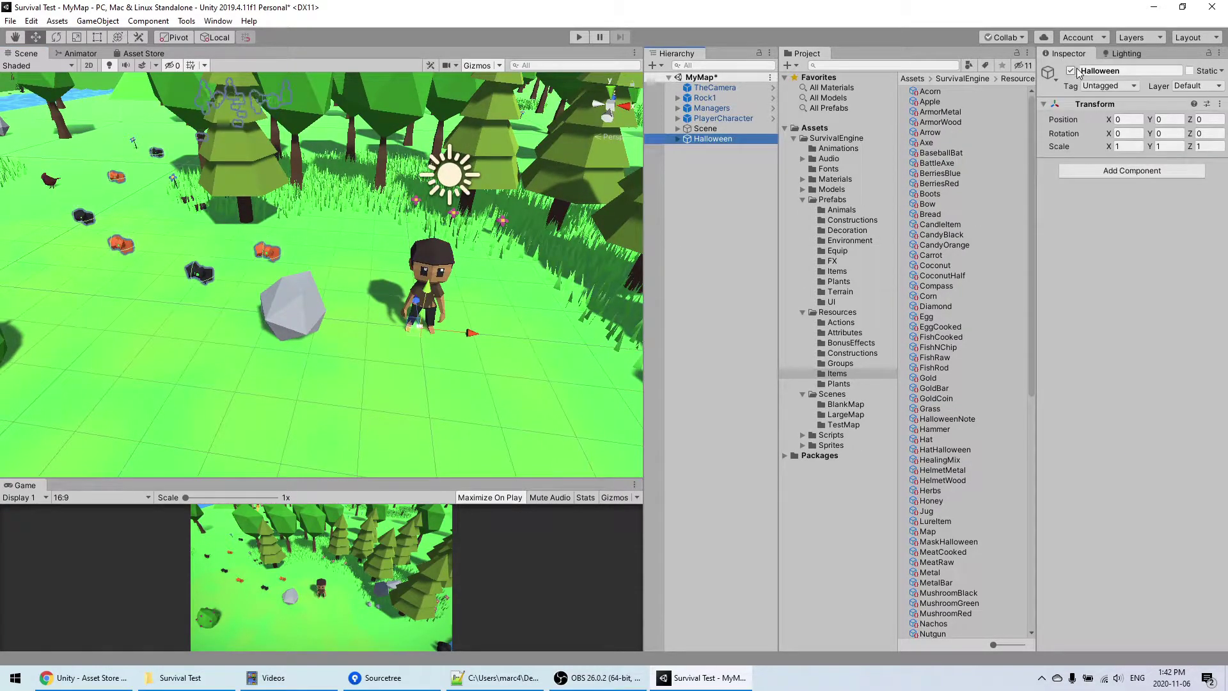
click(1071, 71)
click(716, 220)
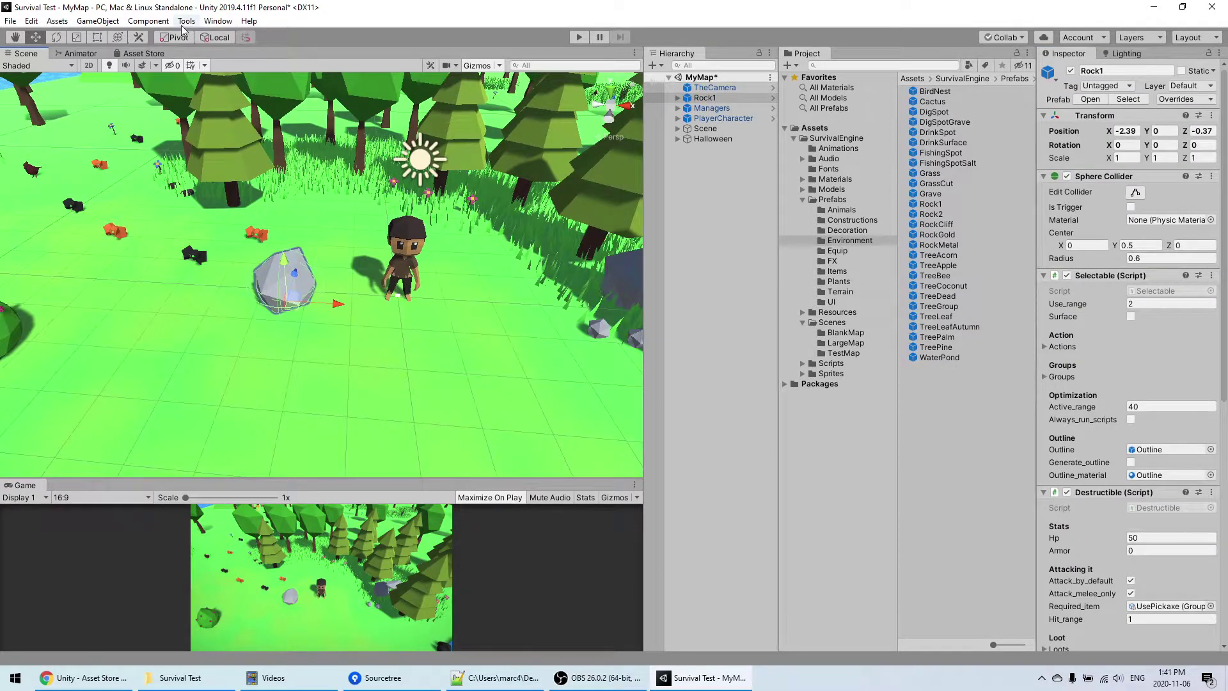
Open the Create New Object tool to examine its settings, and close it without creating an object
click(187, 23)
click(186, 24)
mouse_move(362, 295)
right_down()
mouse_move(334, 281)
mouse_move(350, 288)
right_up()
middle_drag(375, 283, 347, 278)
click(184, 22)
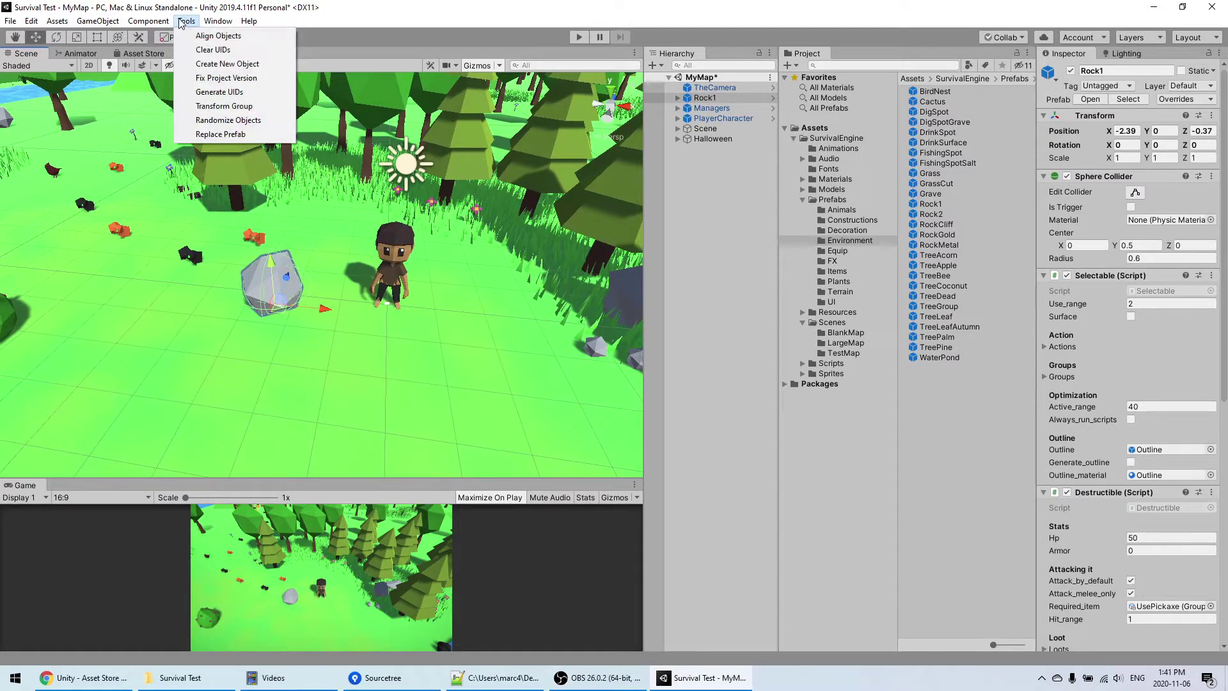
click(240, 64)
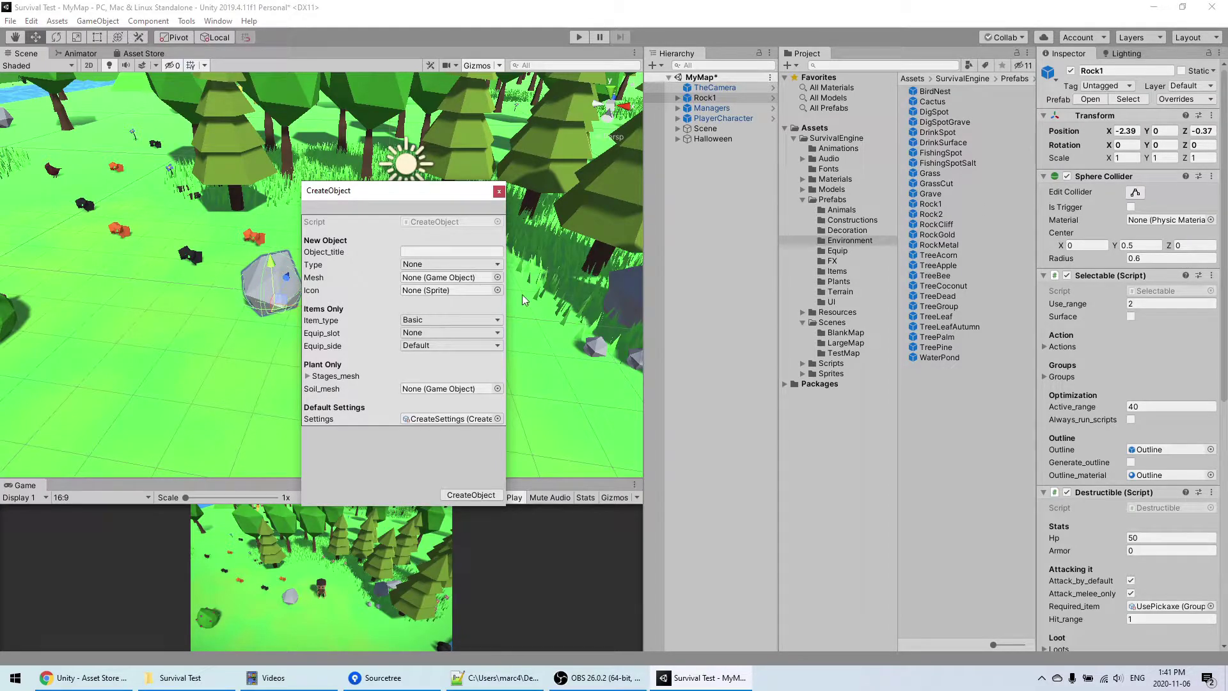
drag(372, 194, 404, 237)
click(505, 210)
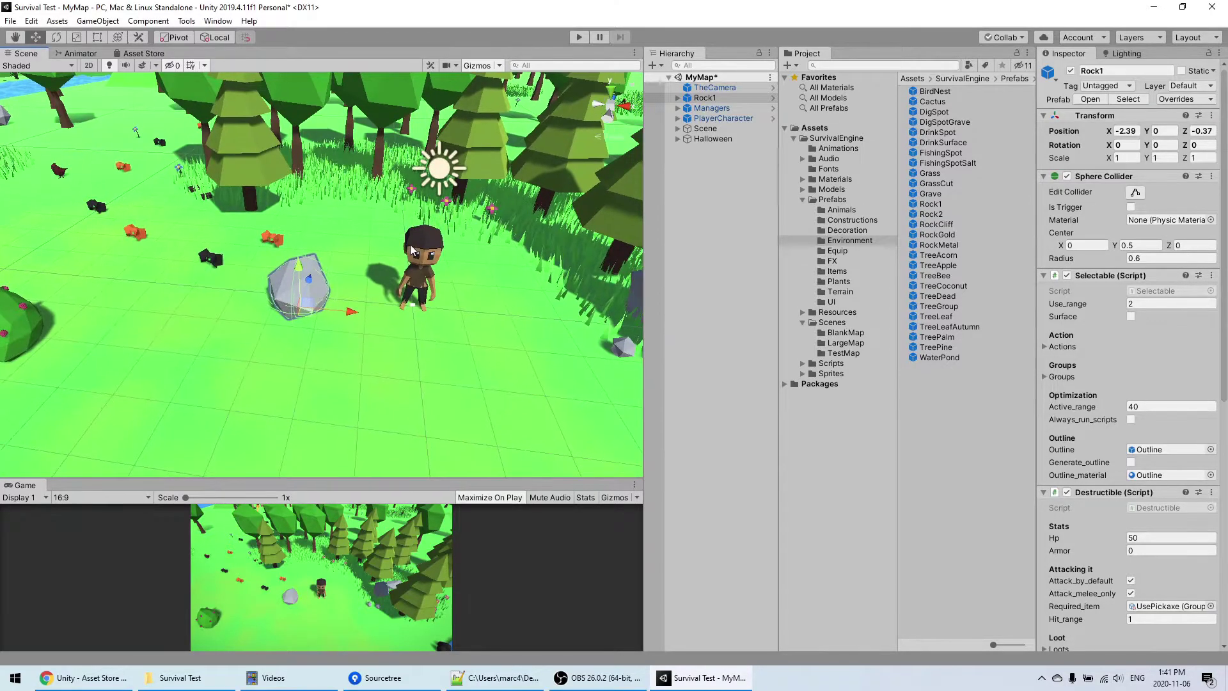
Expand the SurvivalEngine Resources folder and look through its Constructions and Items subfolders
click(801, 312)
click(830, 313)
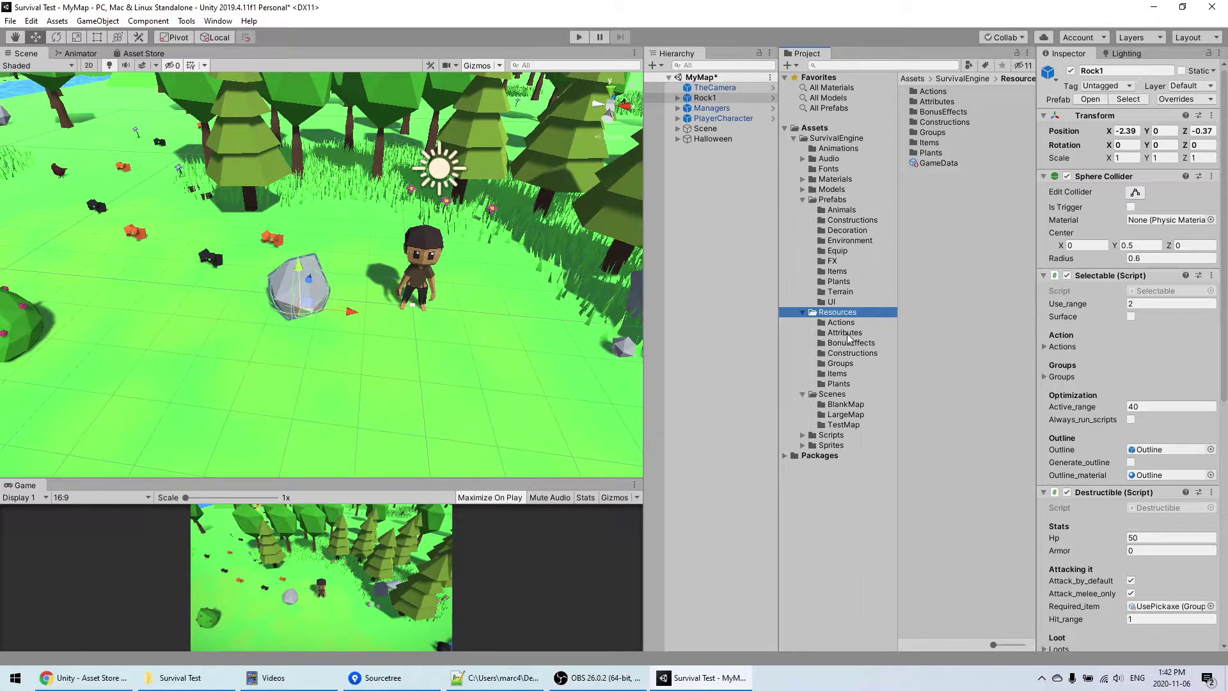
middle_drag(339, 293, 319, 298)
right_drag(318, 298, 317, 301)
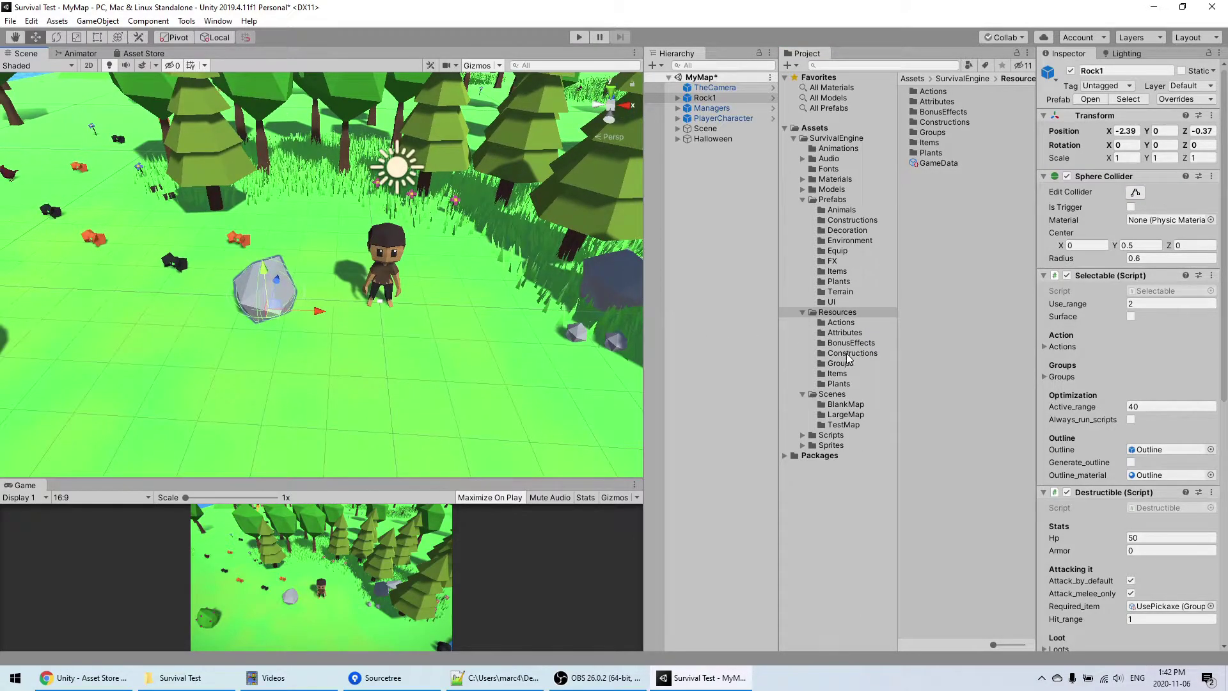
click(851, 354)
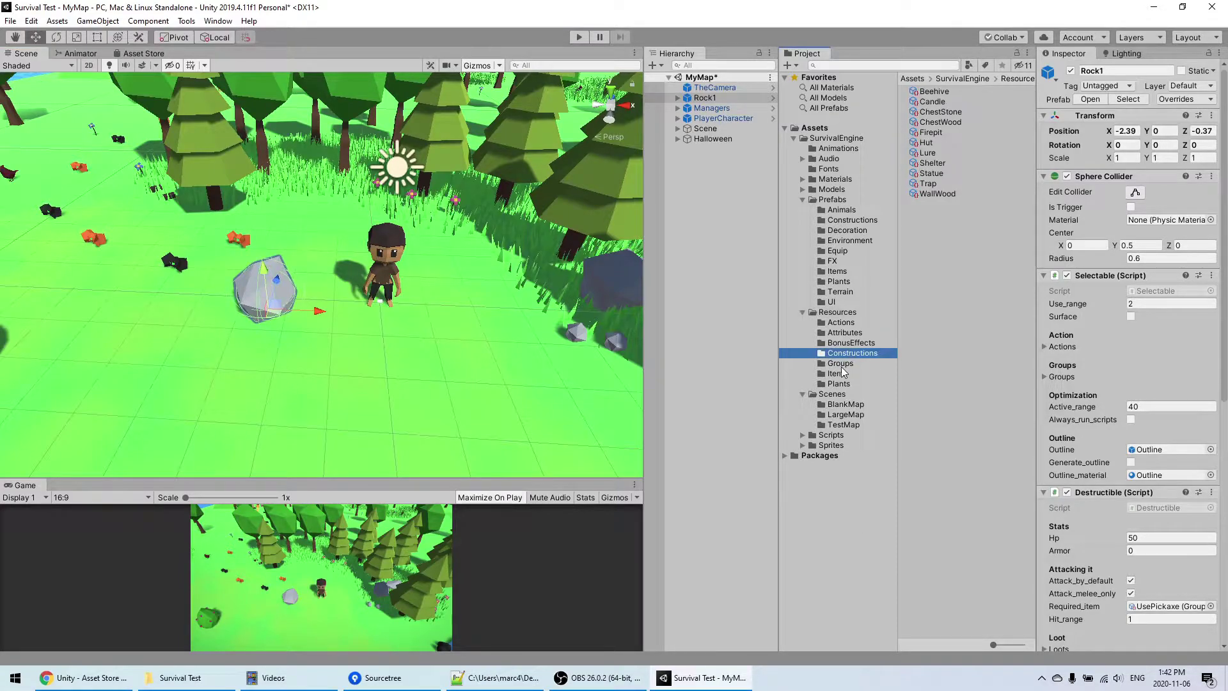
click(839, 374)
right_drag(351, 314, 375, 310)
middle_drag(375, 309, 417, 334)
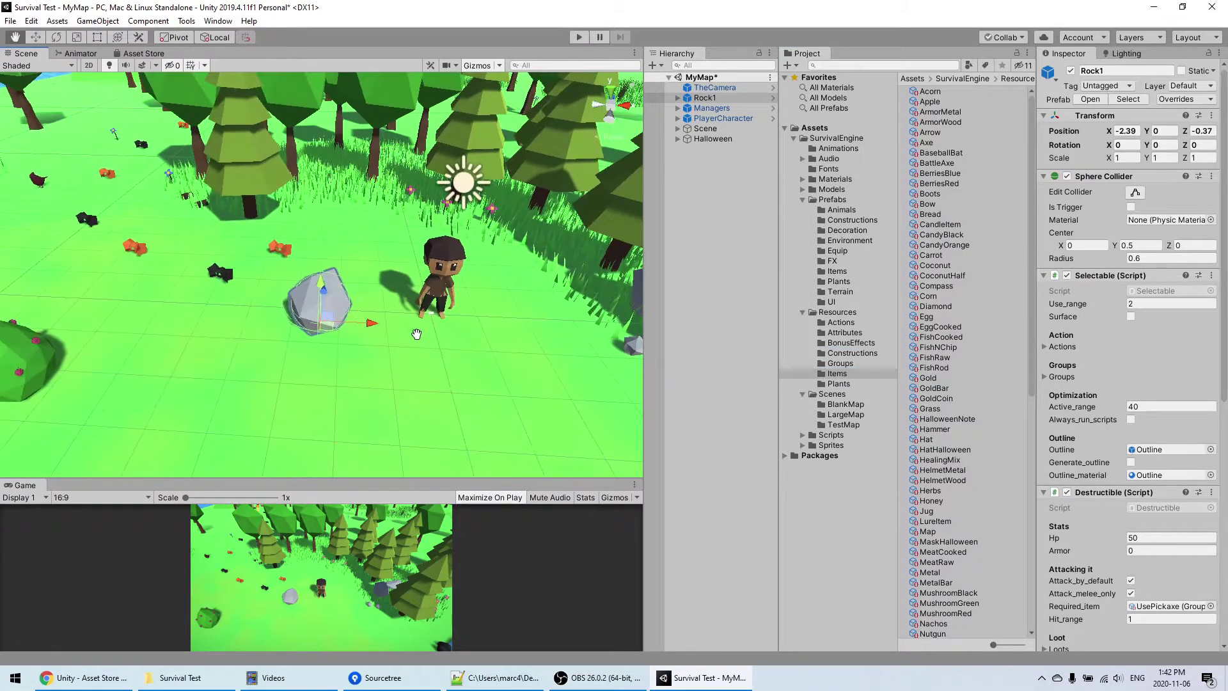
scroll(416, 335, up, 1)
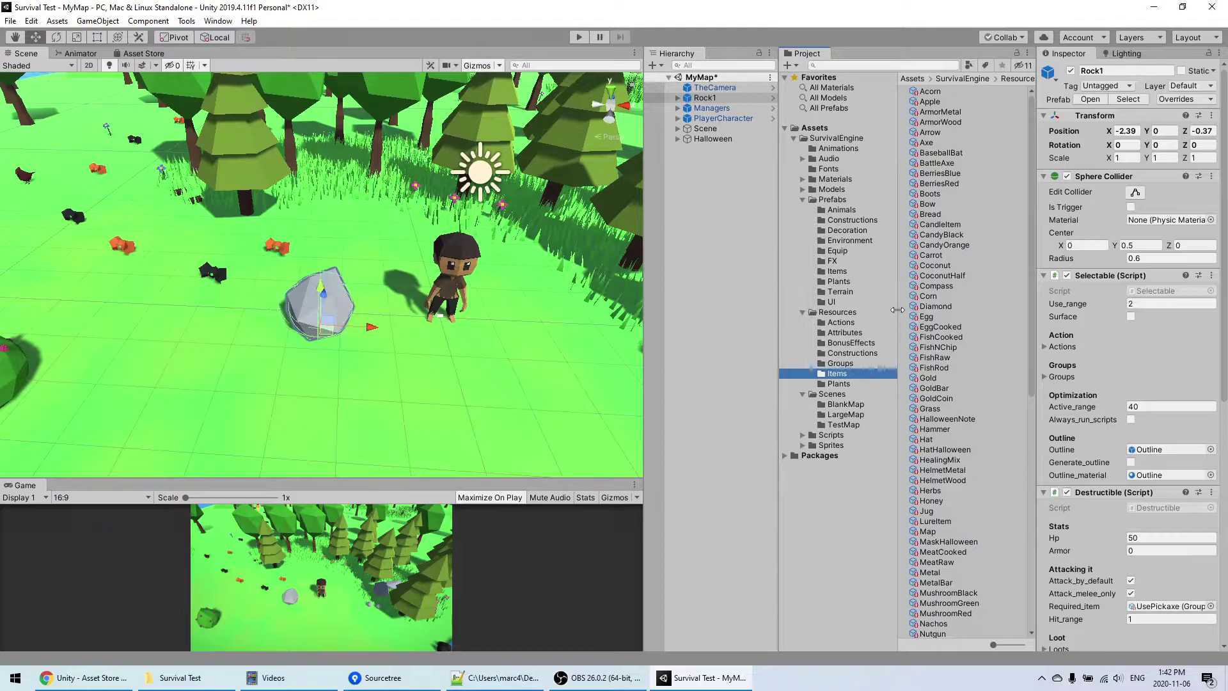
Examine the Gold item's data settings in the Resources Items folder
click(925, 379)
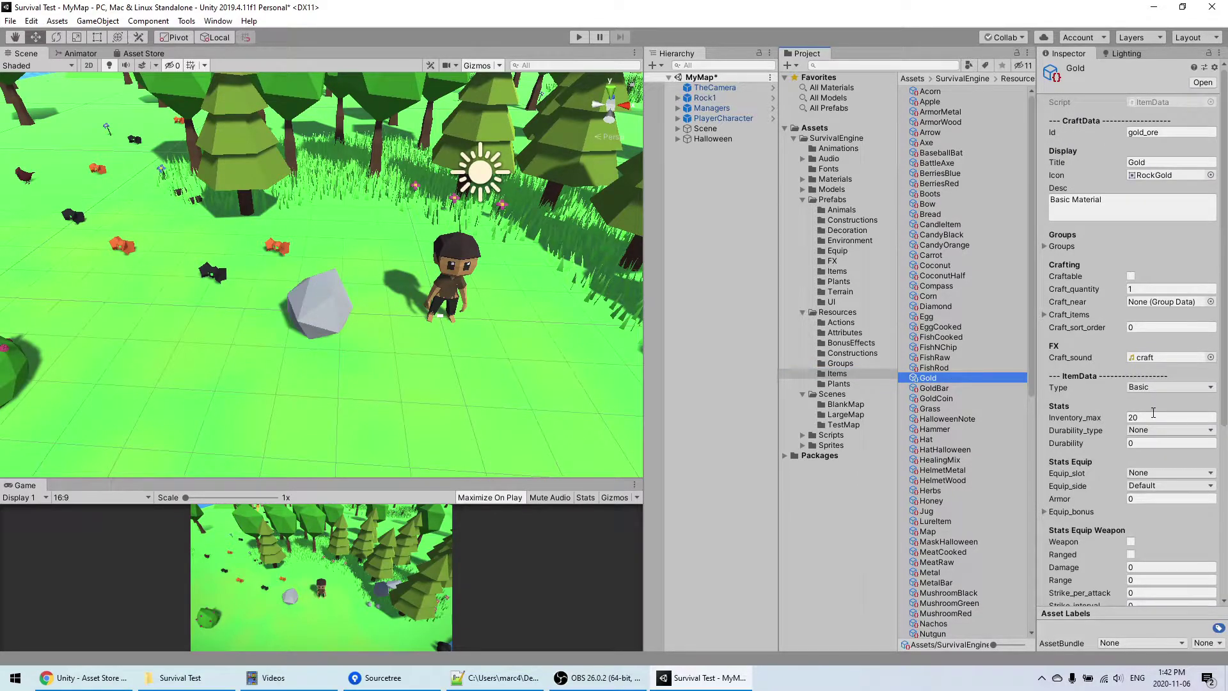
scroll(1155, 416, down, 5)
scroll(1163, 327, up, 5)
scroll(1162, 327, down, 5)
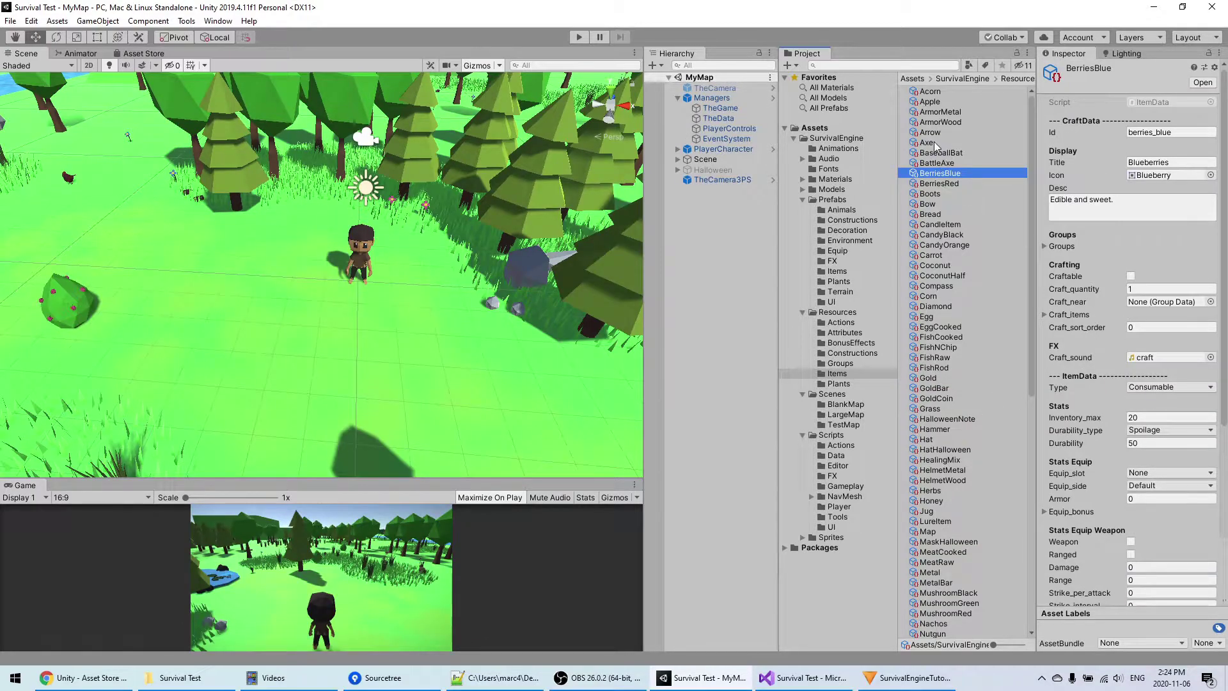
Examine the Axe item's data, from its Id down to its prefab references
click(934, 144)
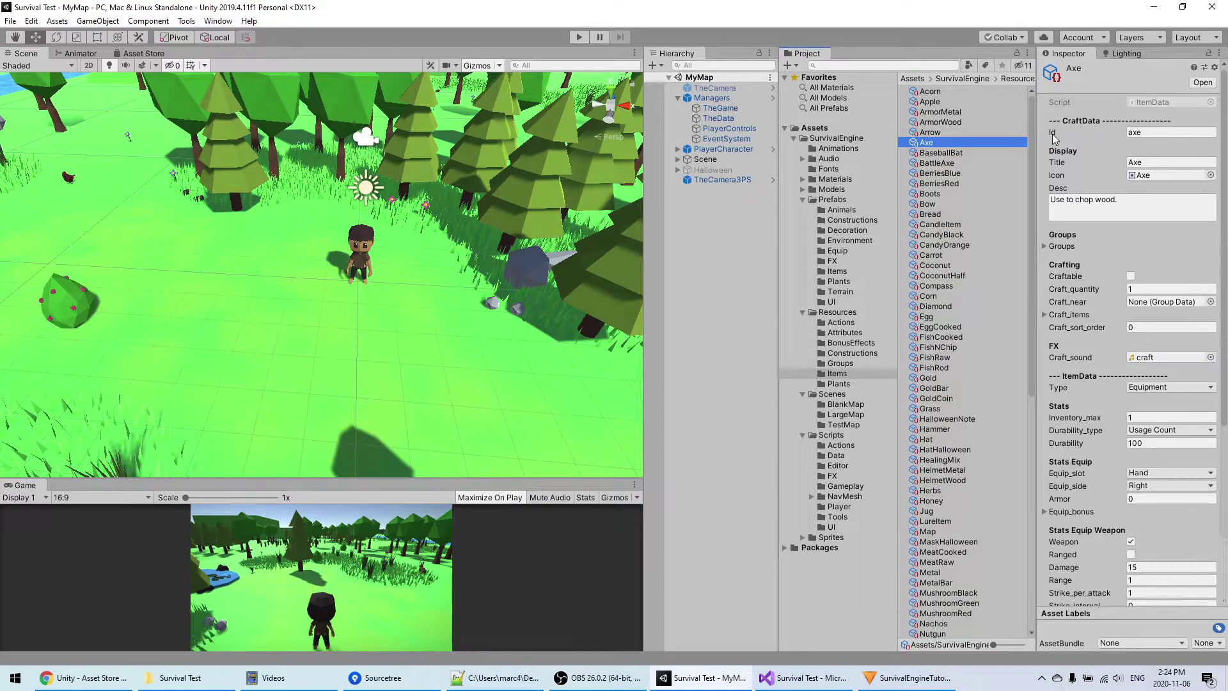
click(1147, 131)
click(984, 145)
mouse_move(1224, 340)
mouse_down()
mouse_move(1225, 556)
mouse_move(1224, 320)
mouse_up()
scroll(1135, 147, down, 6)
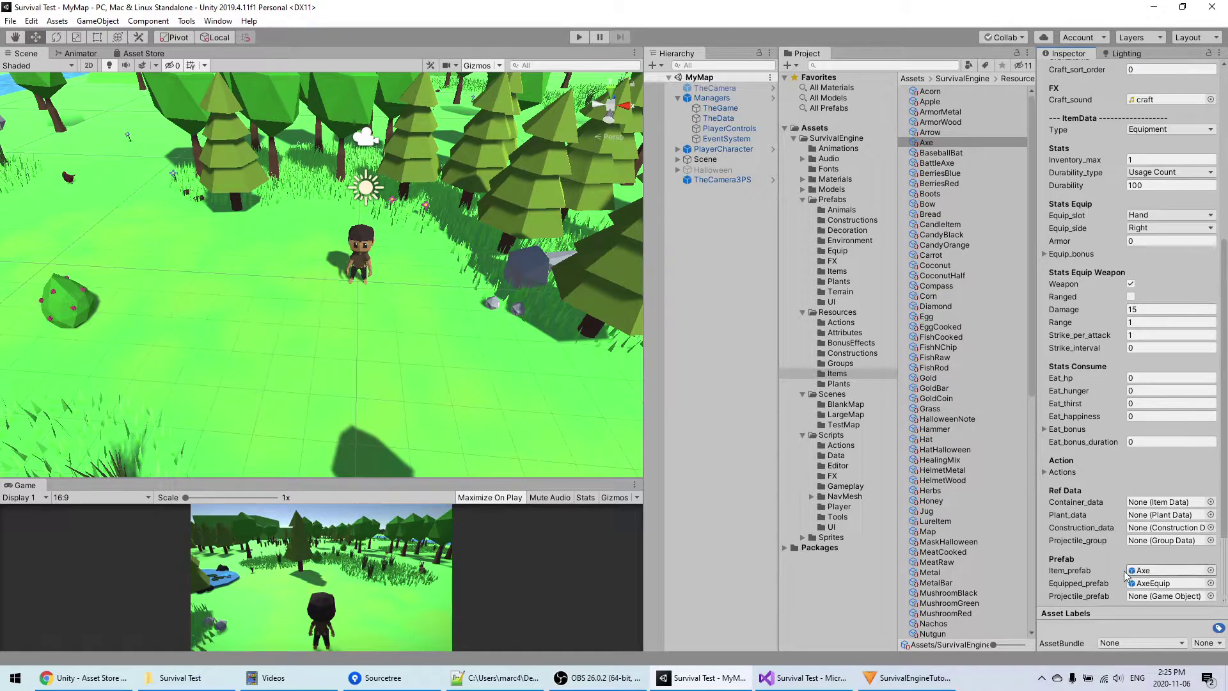
Locate the Axe's item prefab, place it on the ground beside the character, and trace its Item script's data reference
click(1157, 577)
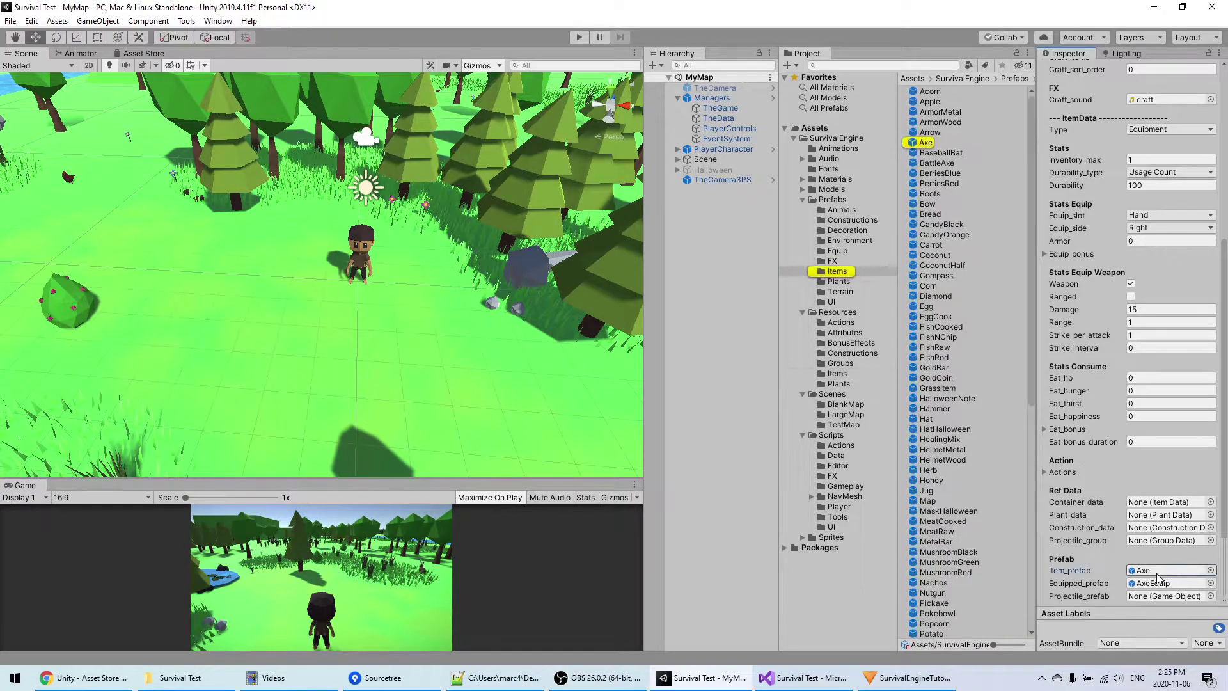
click(924, 145)
drag(924, 145, 404, 291)
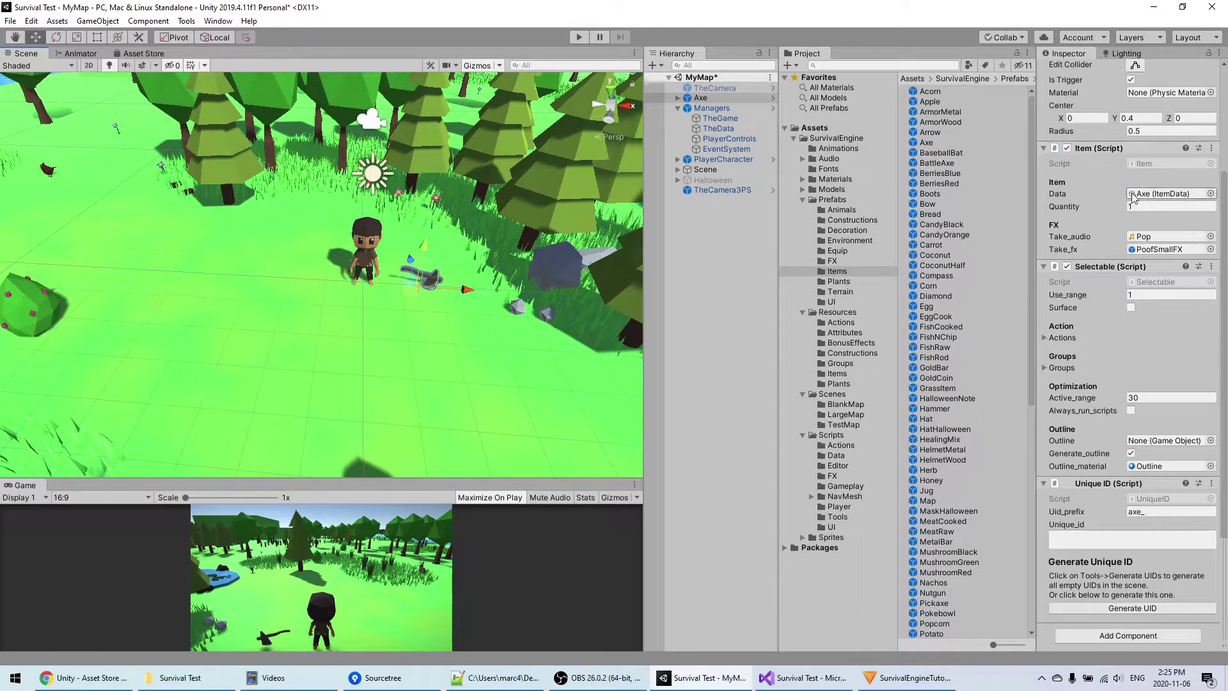
click(1162, 193)
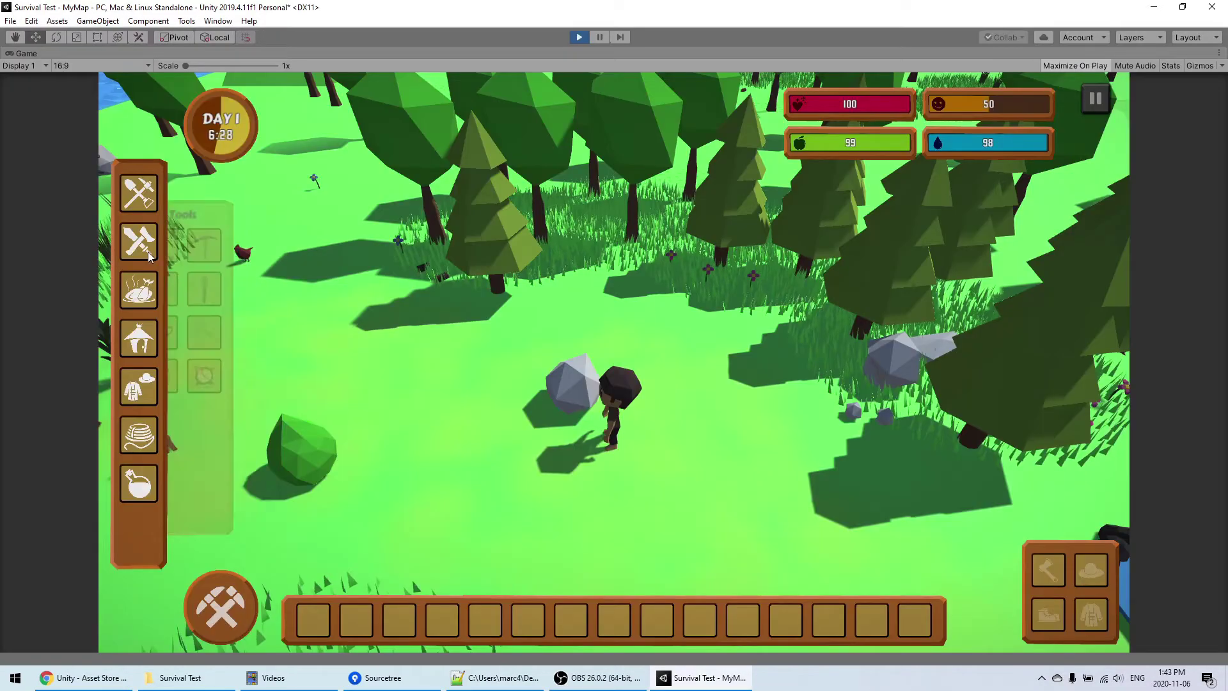
Check the Weapons crafting category in the running game, walk the character around, and stop play mode
click(148, 254)
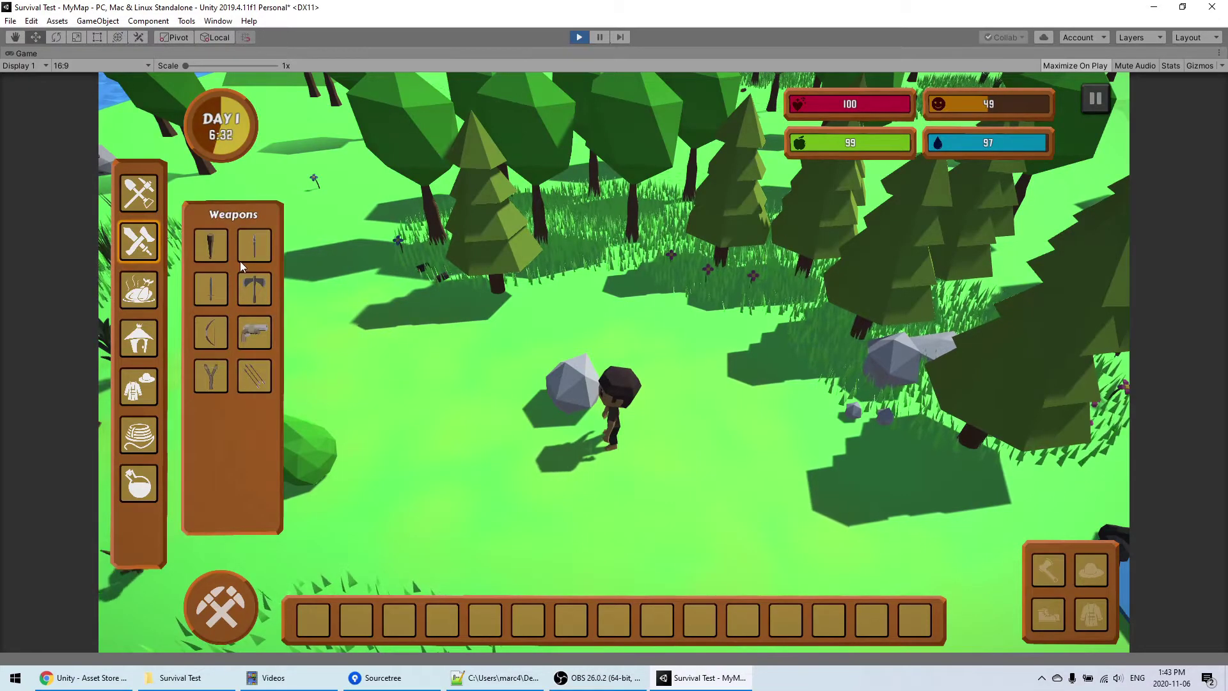
key(w)
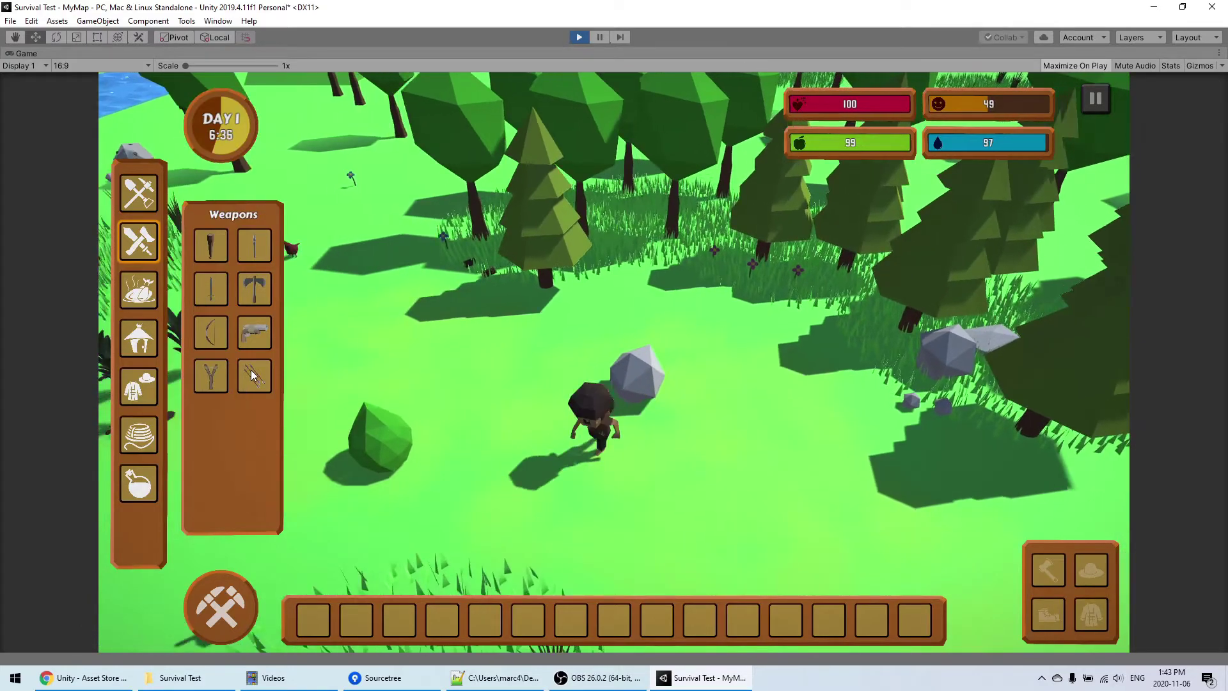
key(d)
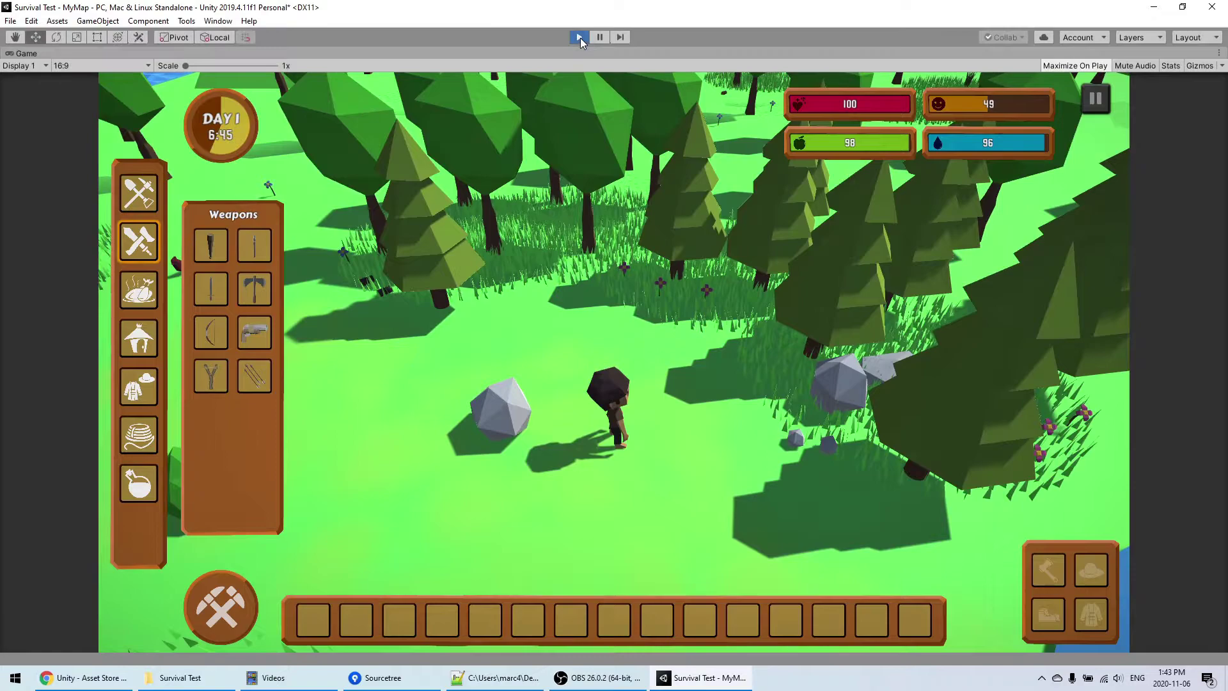
click(579, 37)
Look through the Actions, Constructions, Items and Plants subfolders of Resources
click(837, 313)
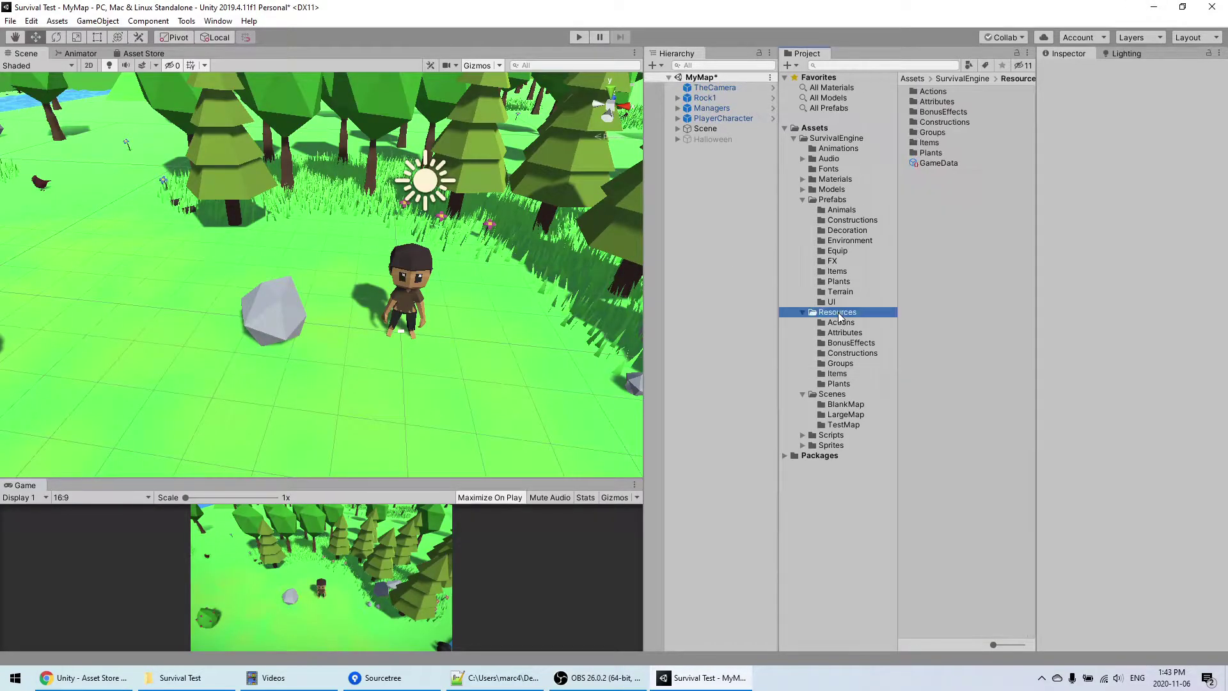
click(838, 324)
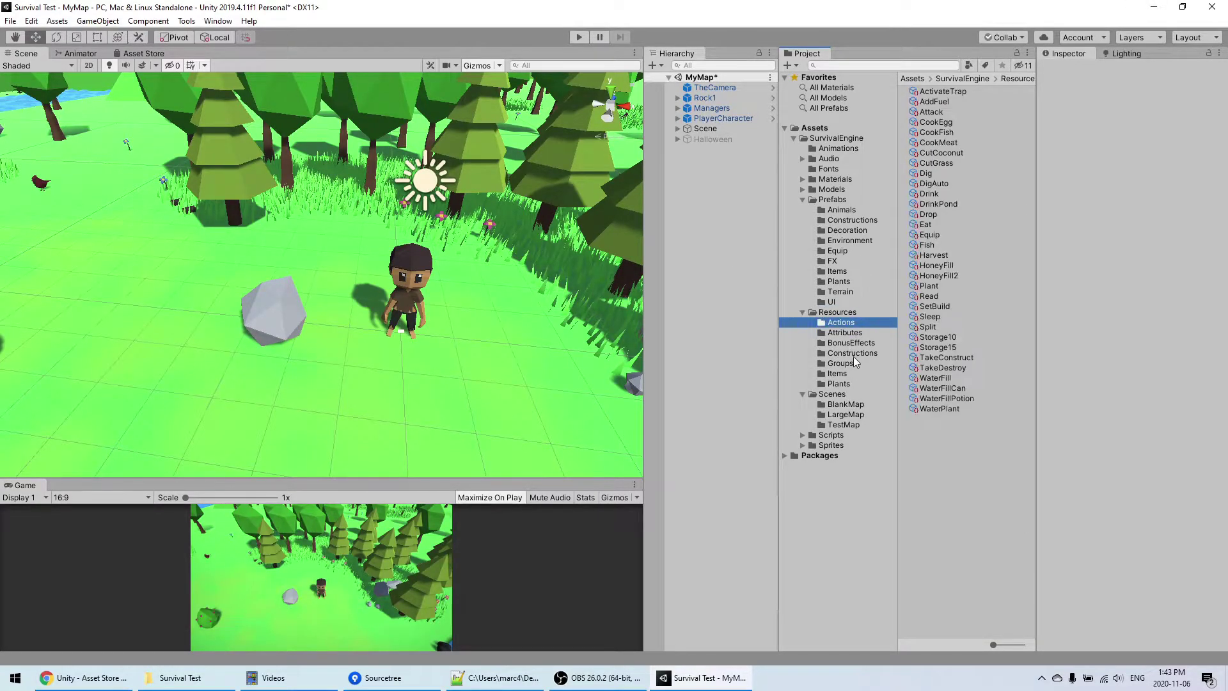
click(853, 354)
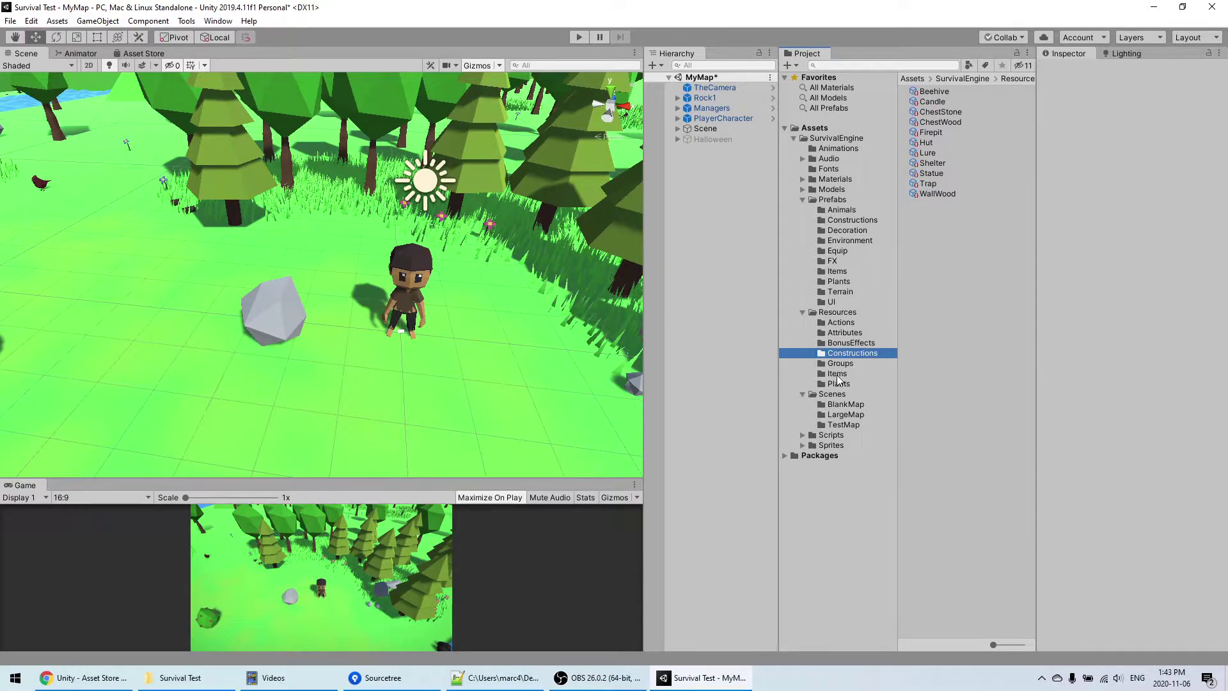
click(837, 375)
click(839, 384)
Examine the ChestWood, Candle and ChestStone data in the Resources Constructions folder
click(852, 352)
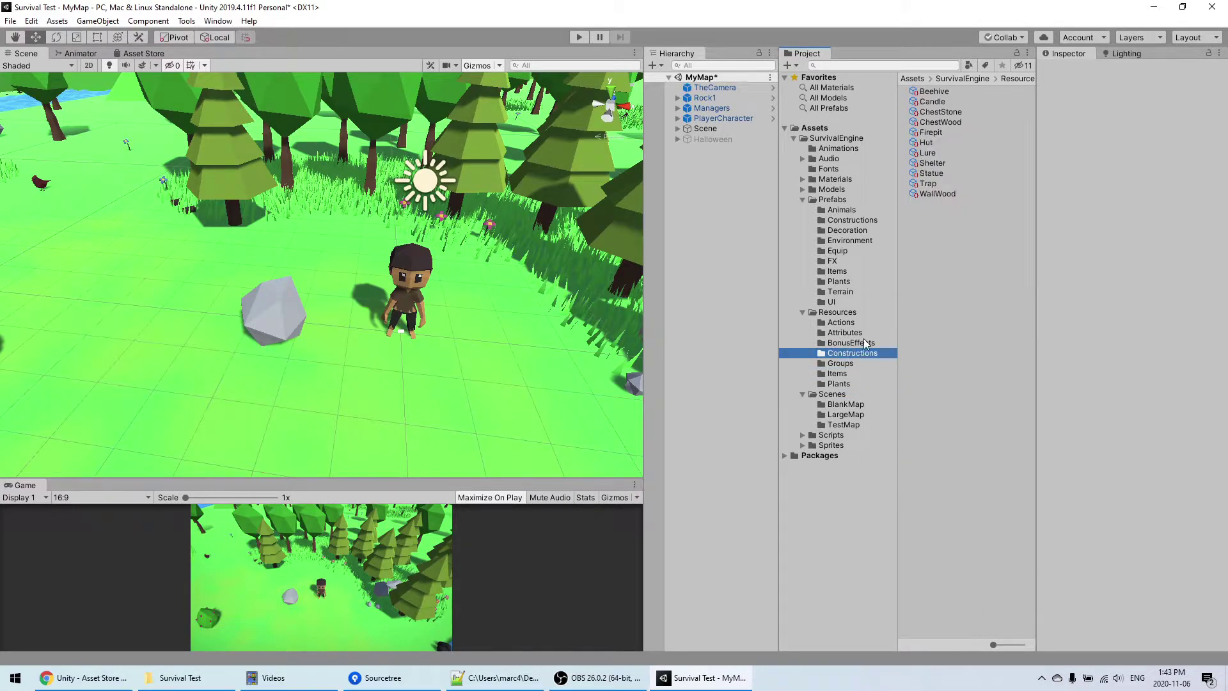
click(931, 123)
click(938, 102)
click(939, 112)
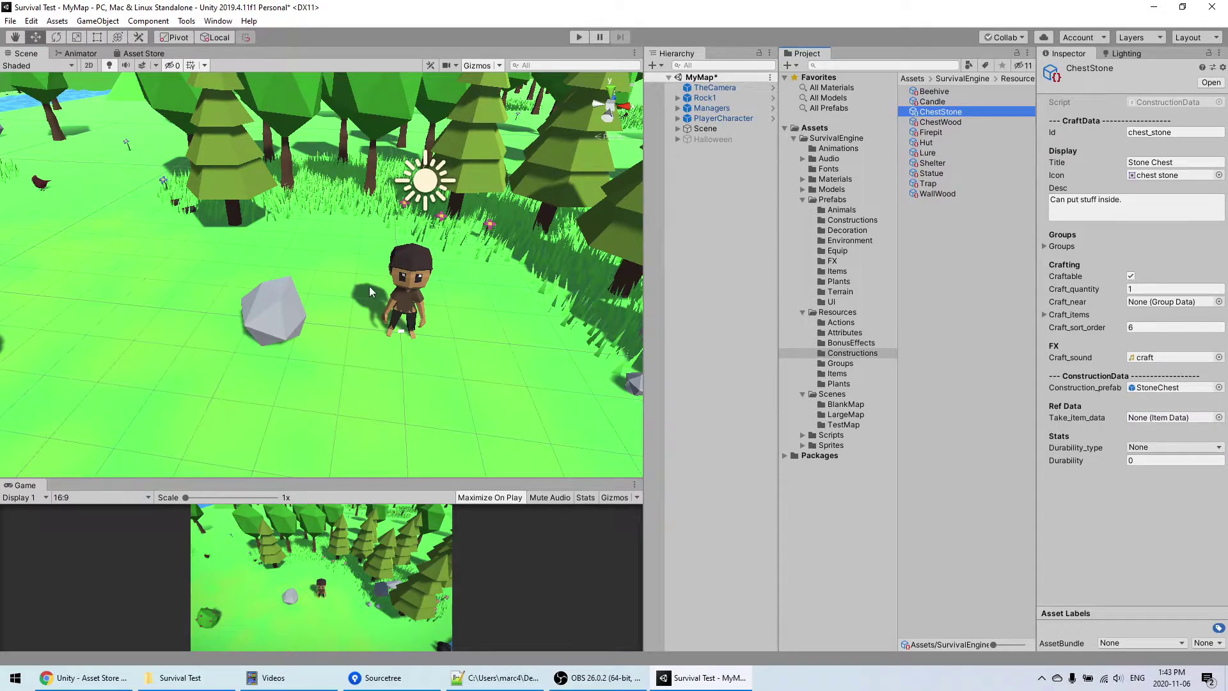
Turn off Craftable for all construction data assets from Beehive to WallWood at once
click(937, 92)
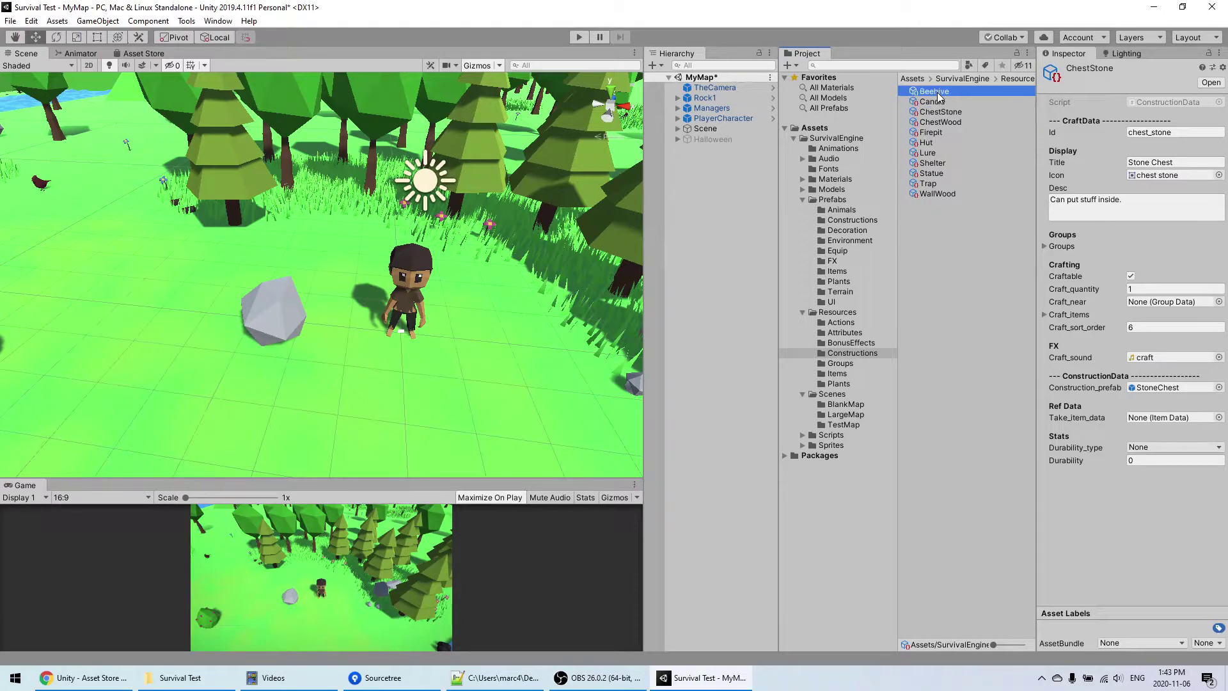
shift+click(938, 193)
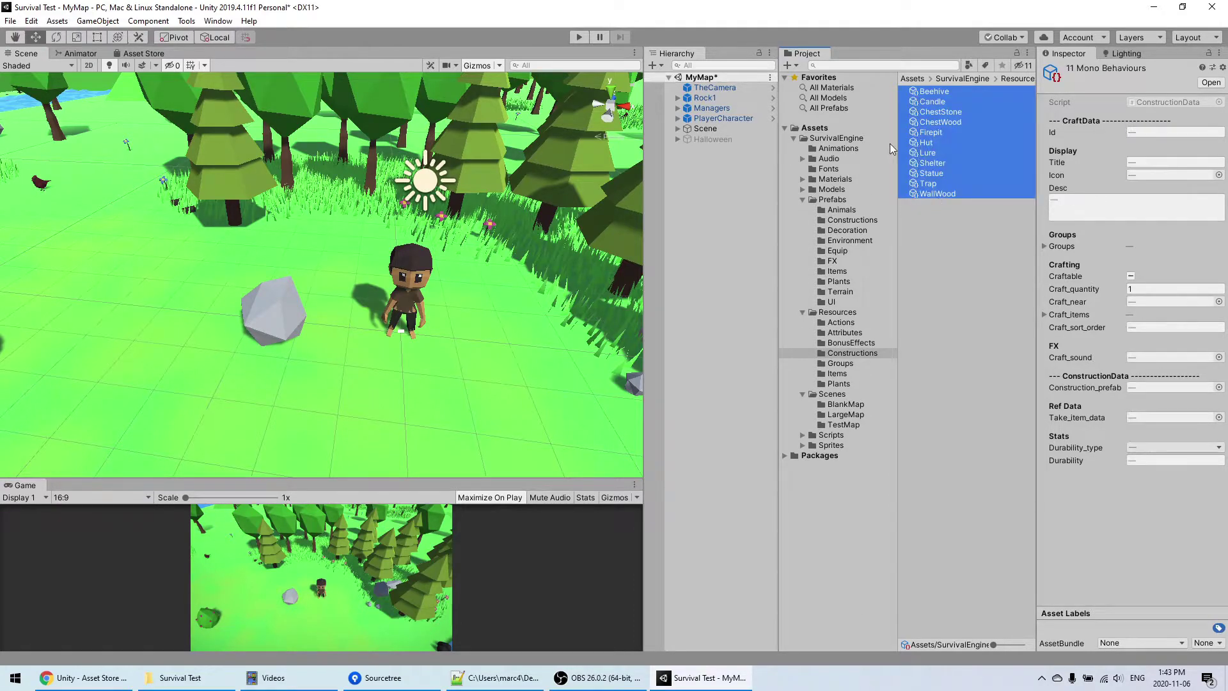
click(1131, 276)
click(1130, 276)
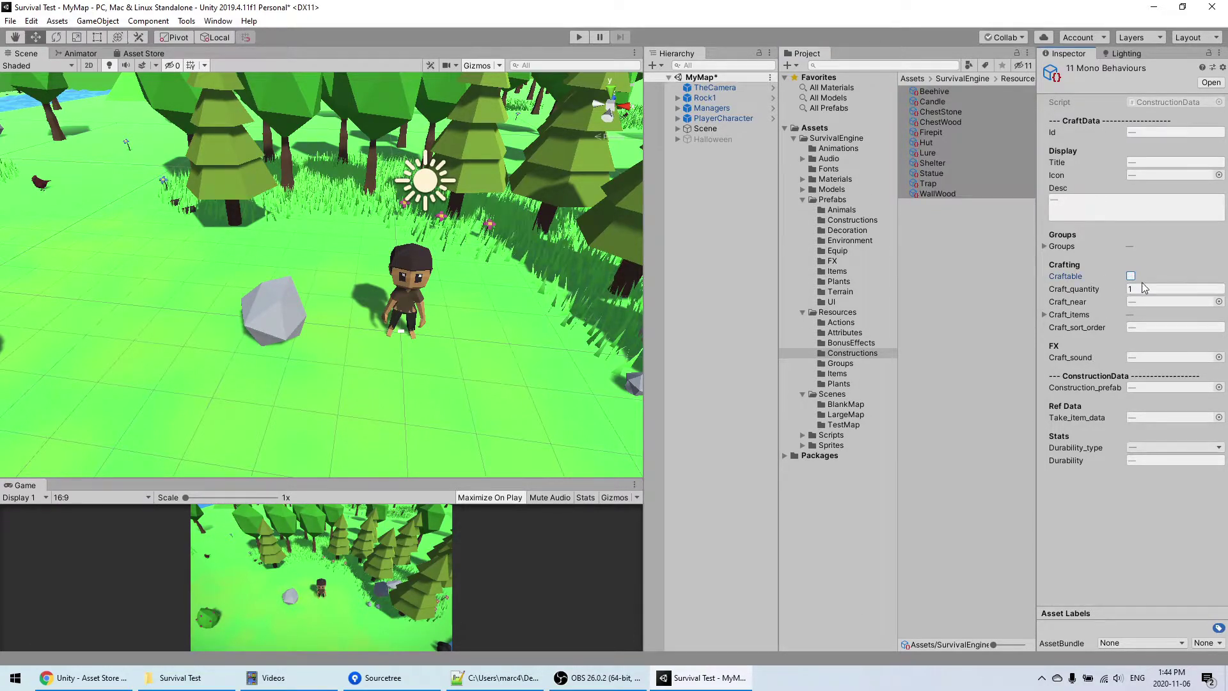
Turn off Craftable for every asset in the Resources Items folder and clear the selection
click(838, 374)
click(964, 275)
key(ctrl+a)
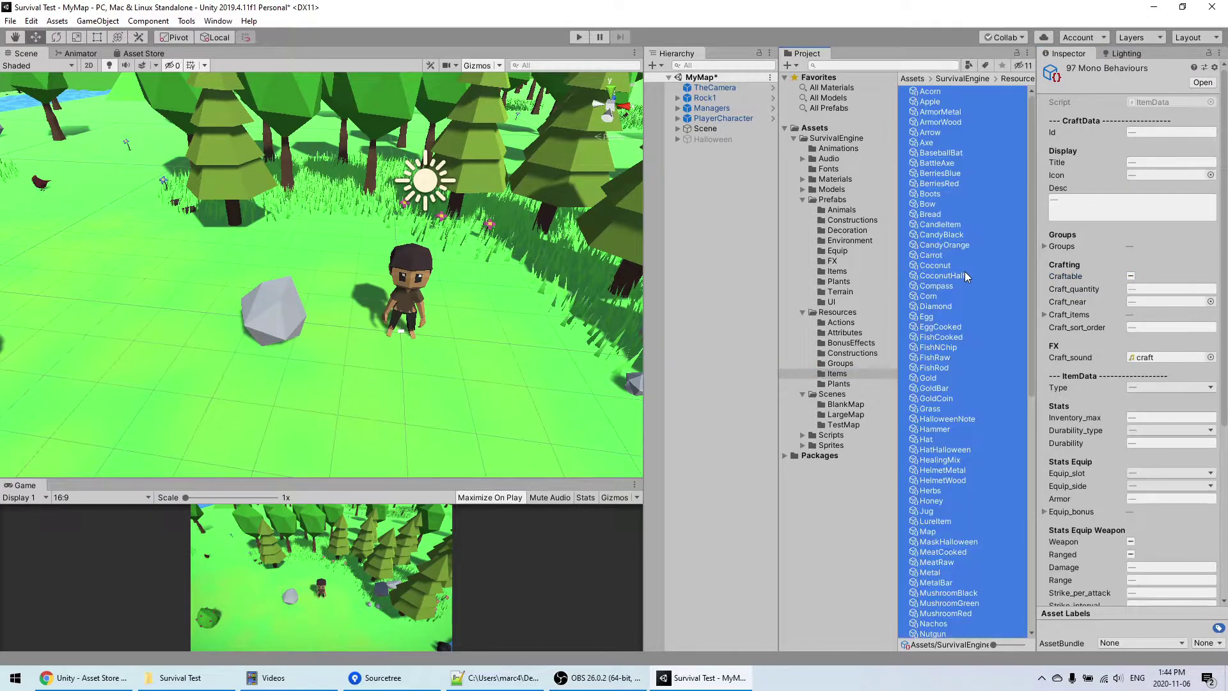
click(1129, 276)
click(697, 274)
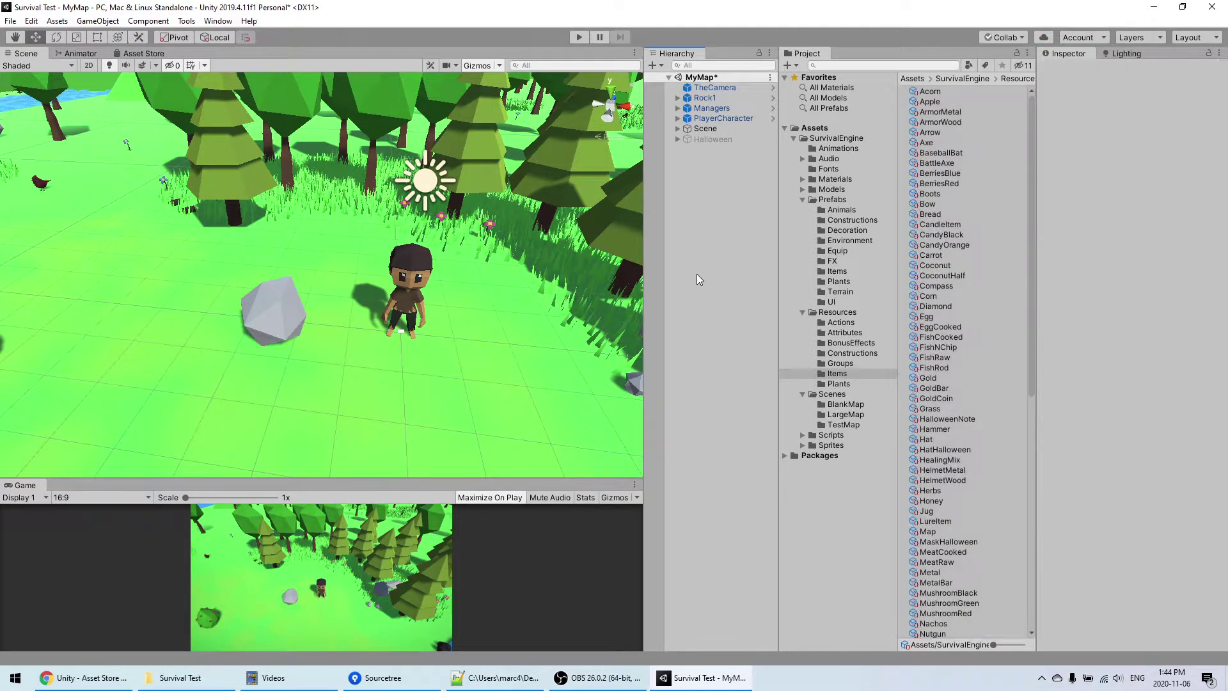
Run the game, check the crafting categories including Weapons and Food for remaining recipes, and stop play mode
click(581, 38)
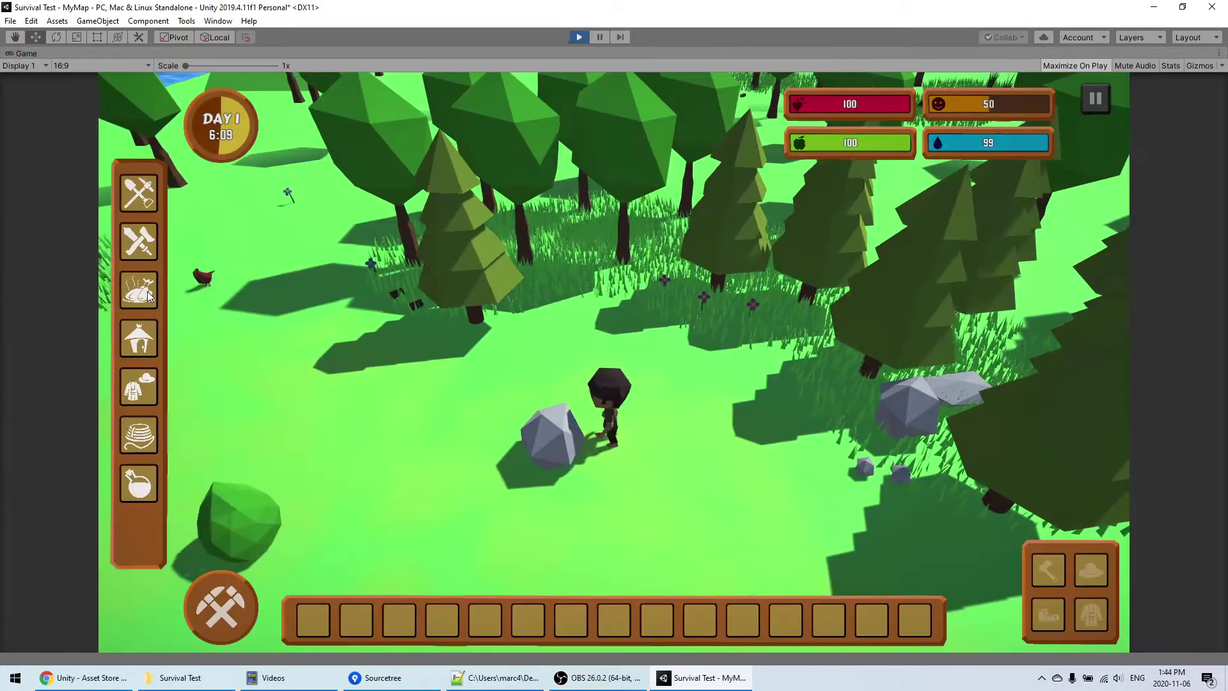
click(139, 289)
click(139, 338)
click(141, 369)
click(141, 326)
click(152, 282)
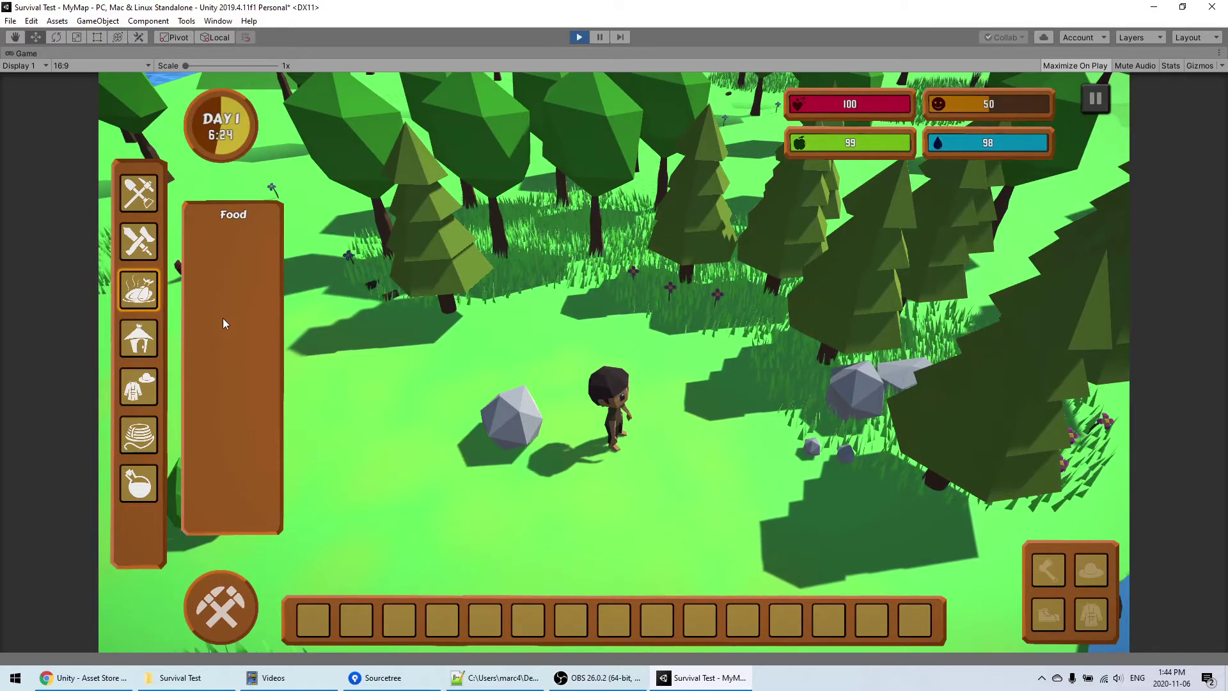
click(139, 240)
click(138, 289)
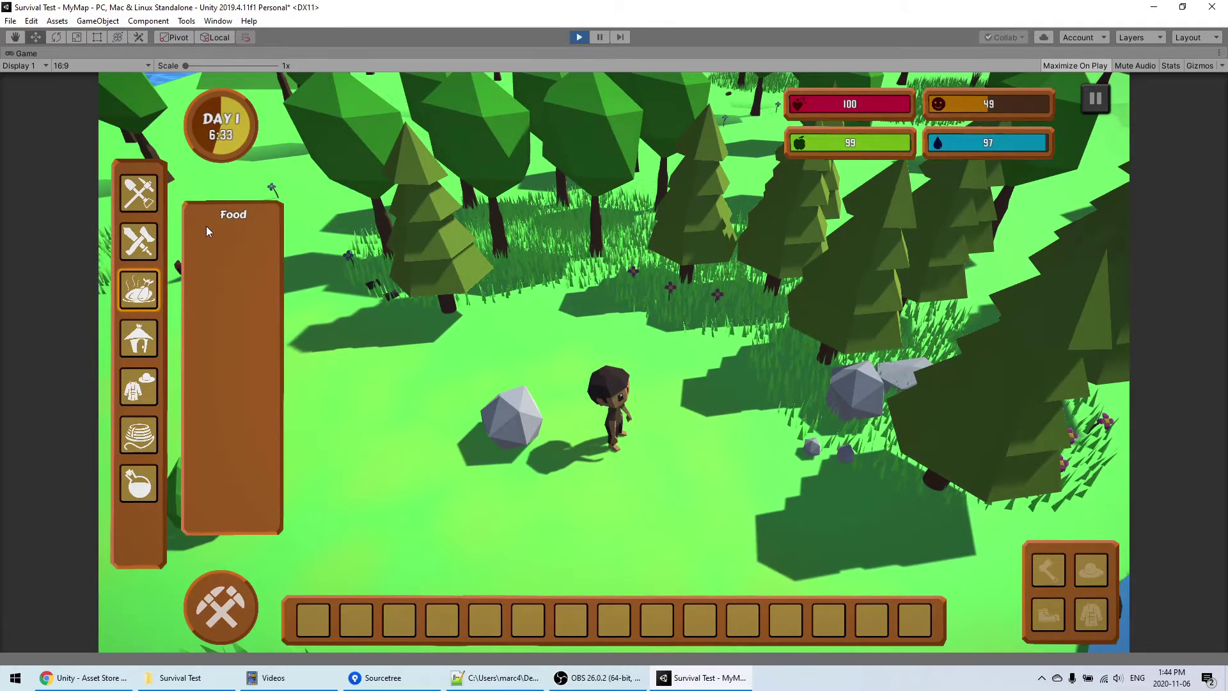
click(579, 37)
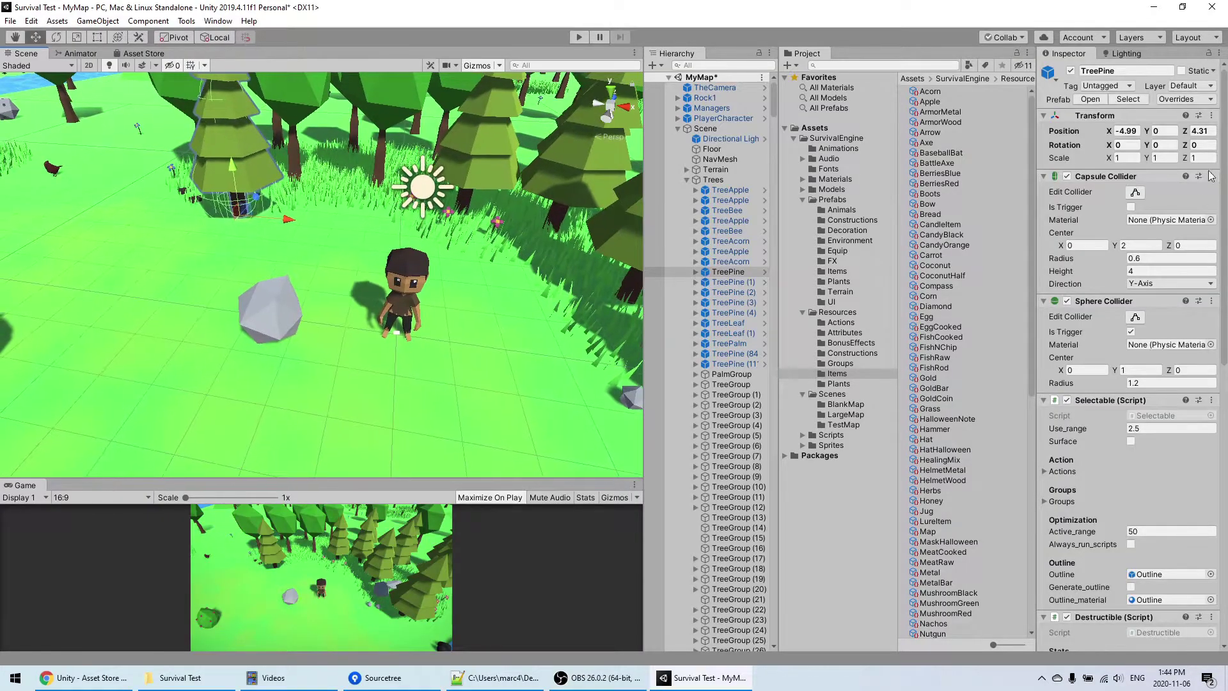
Locate the selected pine tree's TreePine prefab and place a new instance on the ground behind the rock
click(1128, 99)
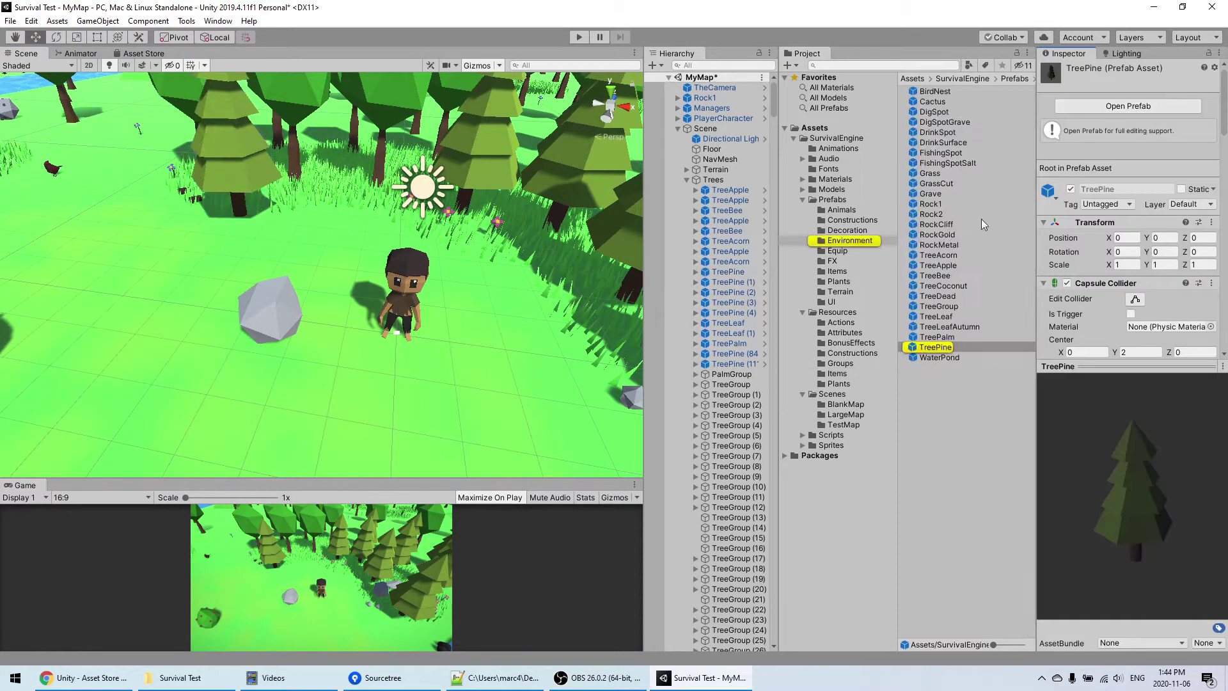
click(940, 347)
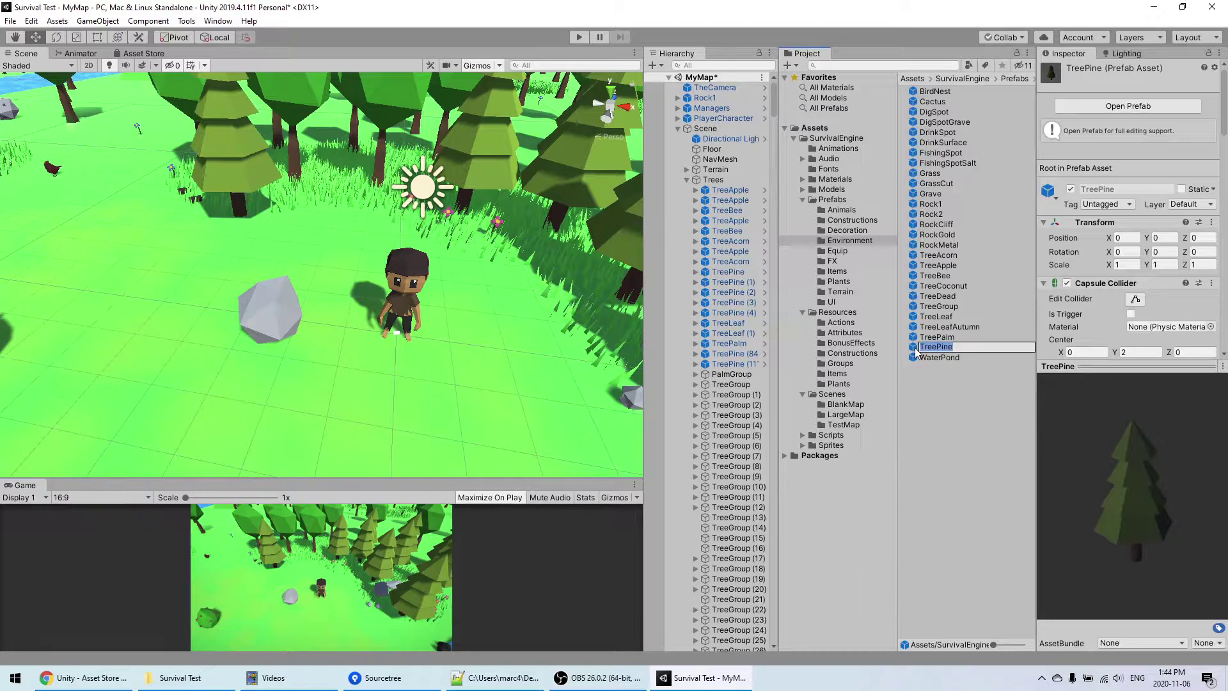
key(Escape)
drag(936, 347, 295, 268)
middle_drag(295, 267, 323, 285)
Generate a unique ID for the new TreePine and collapse the Scene object in the hierarchy
drag(1222, 142, 1222, 425)
click(1073, 403)
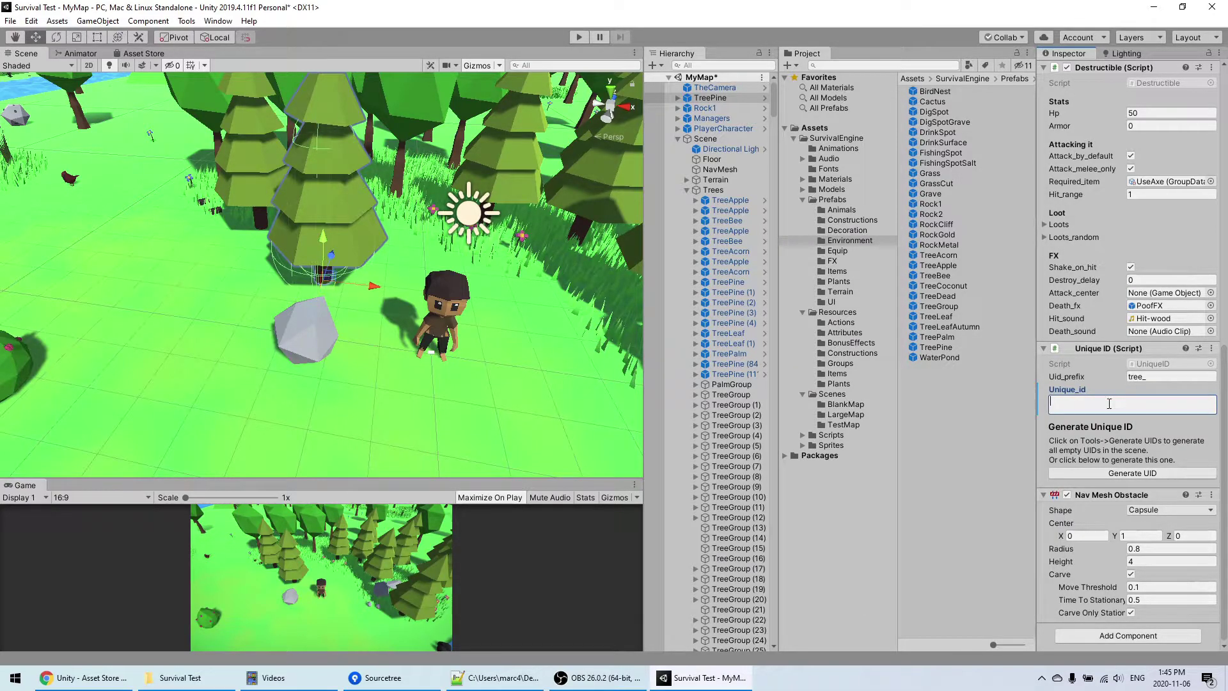
click(676, 138)
middle_drag(414, 263, 401, 263)
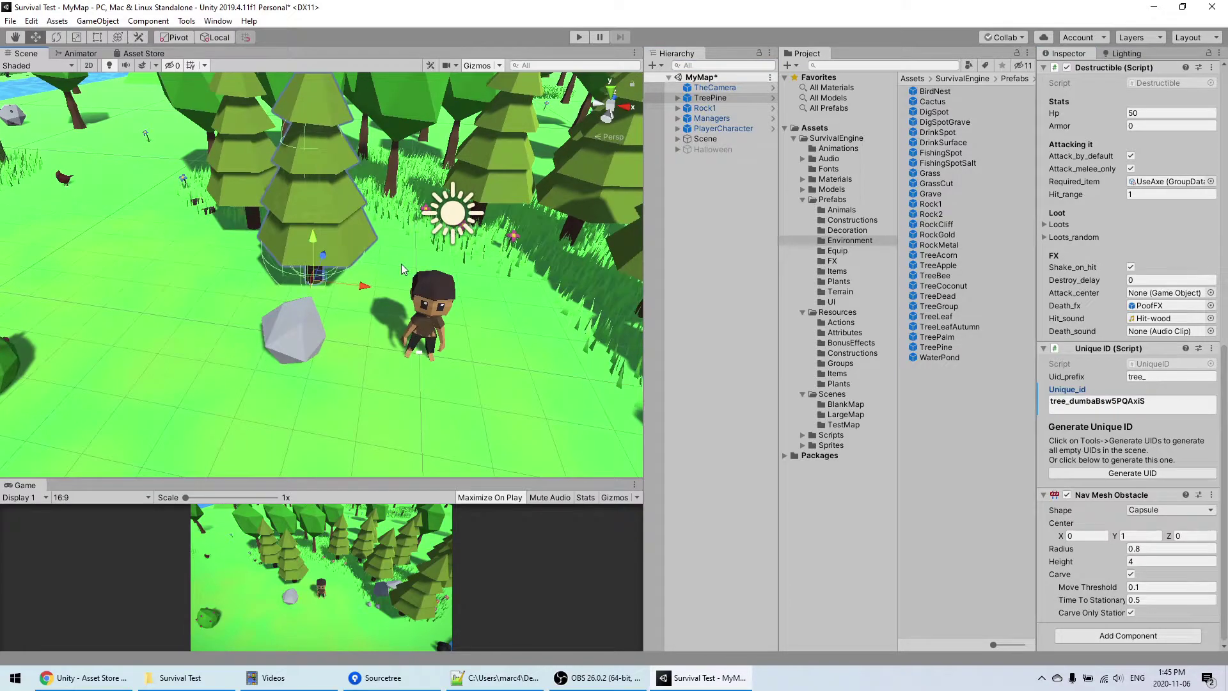
right_drag(364, 247, 358, 245)
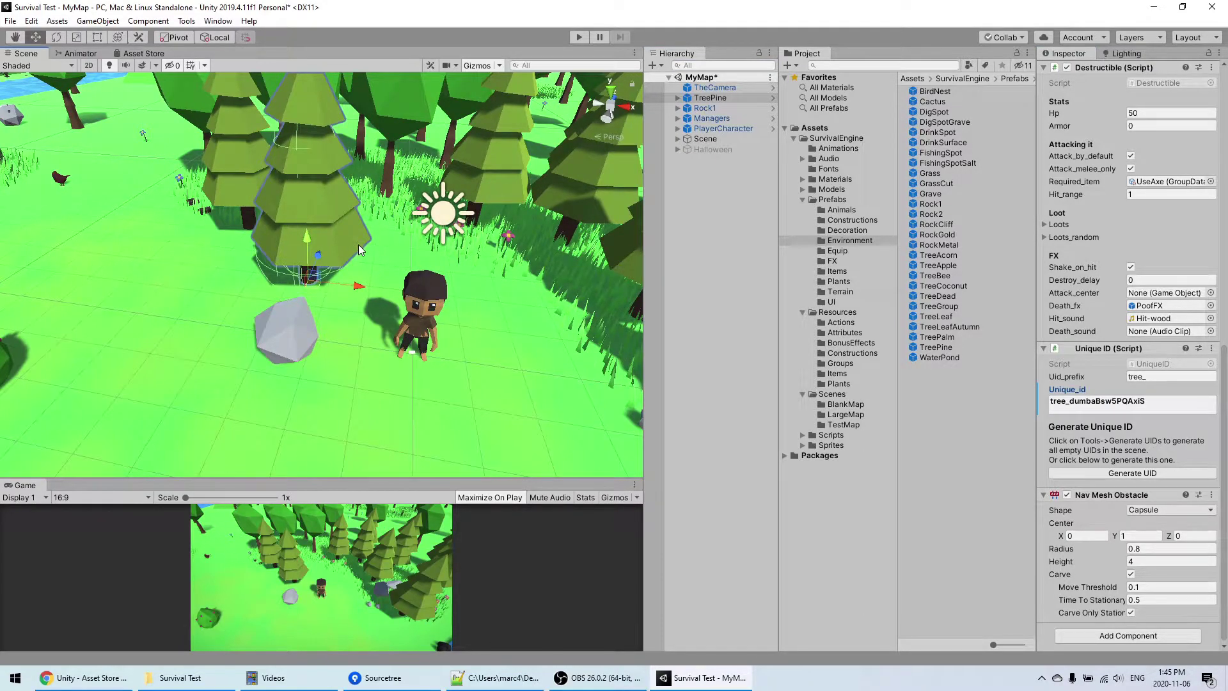
middle_drag(358, 244, 358, 249)
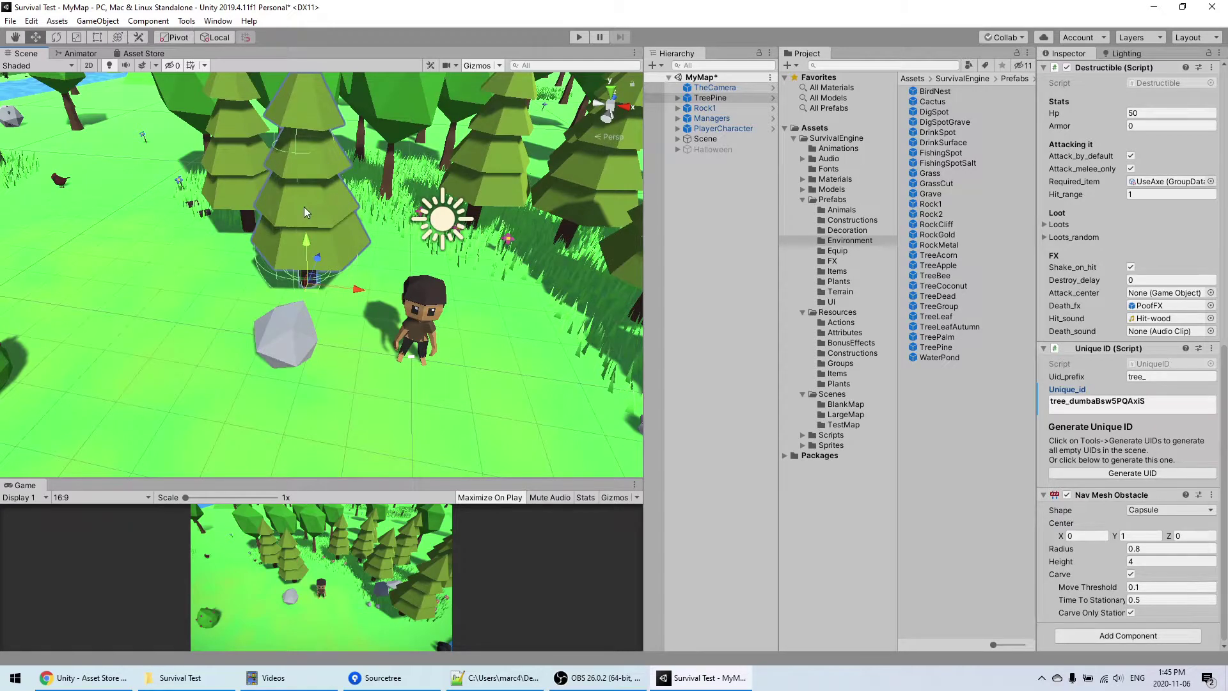
Check the pine tree's unique ID and generate a unique ID for the Rock1 object beside the player
click(288, 327)
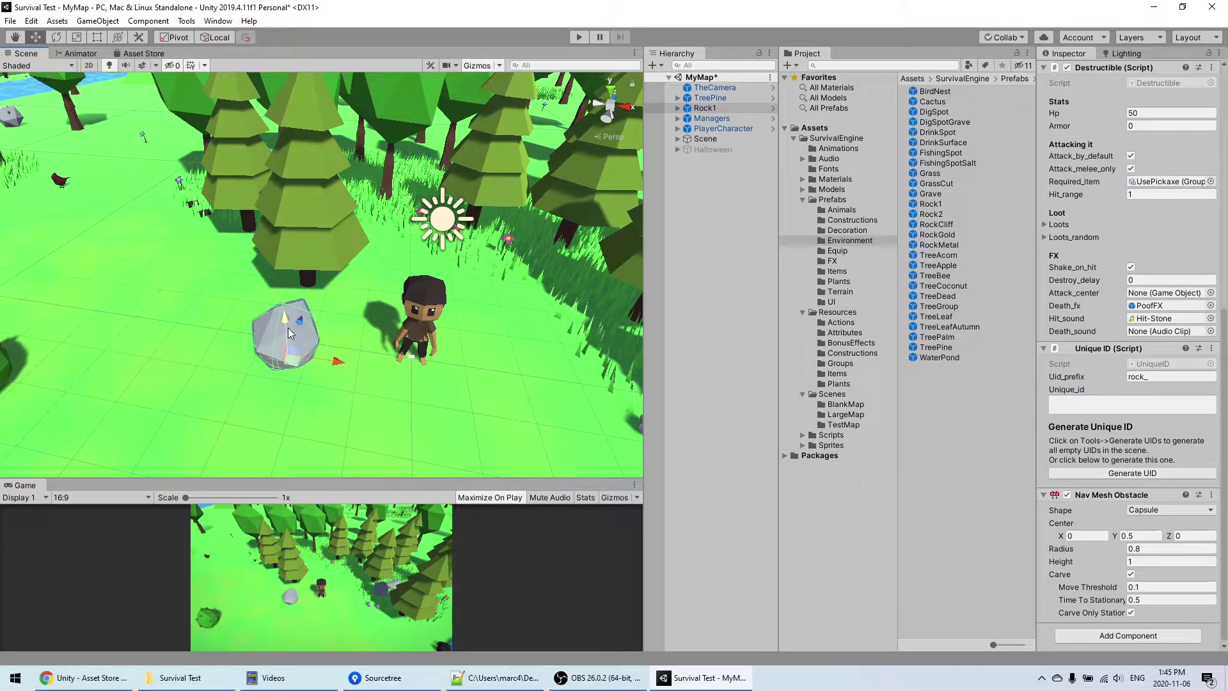
click(306, 210)
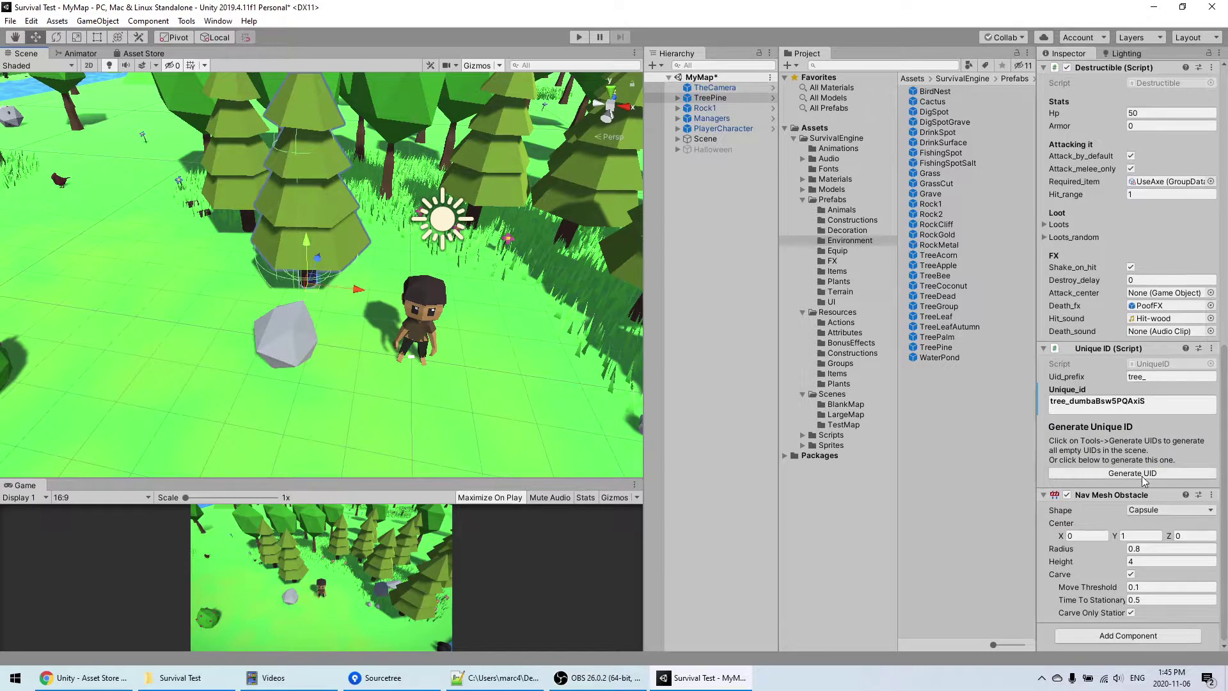
click(1146, 410)
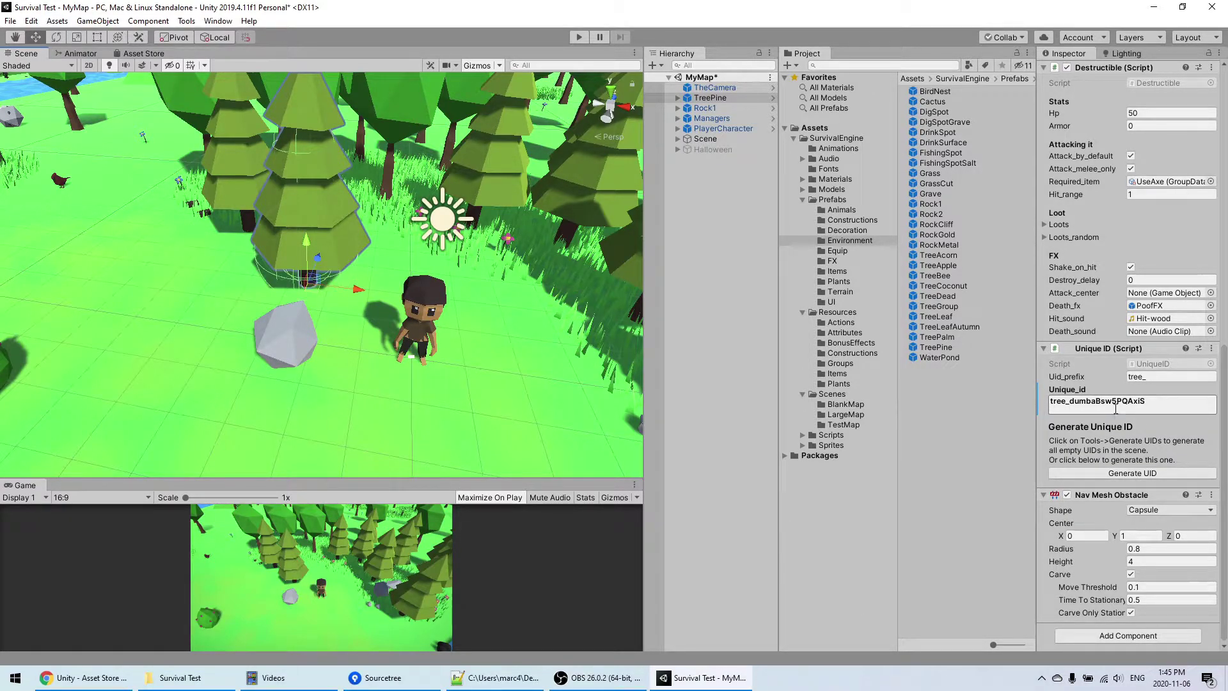
click(302, 331)
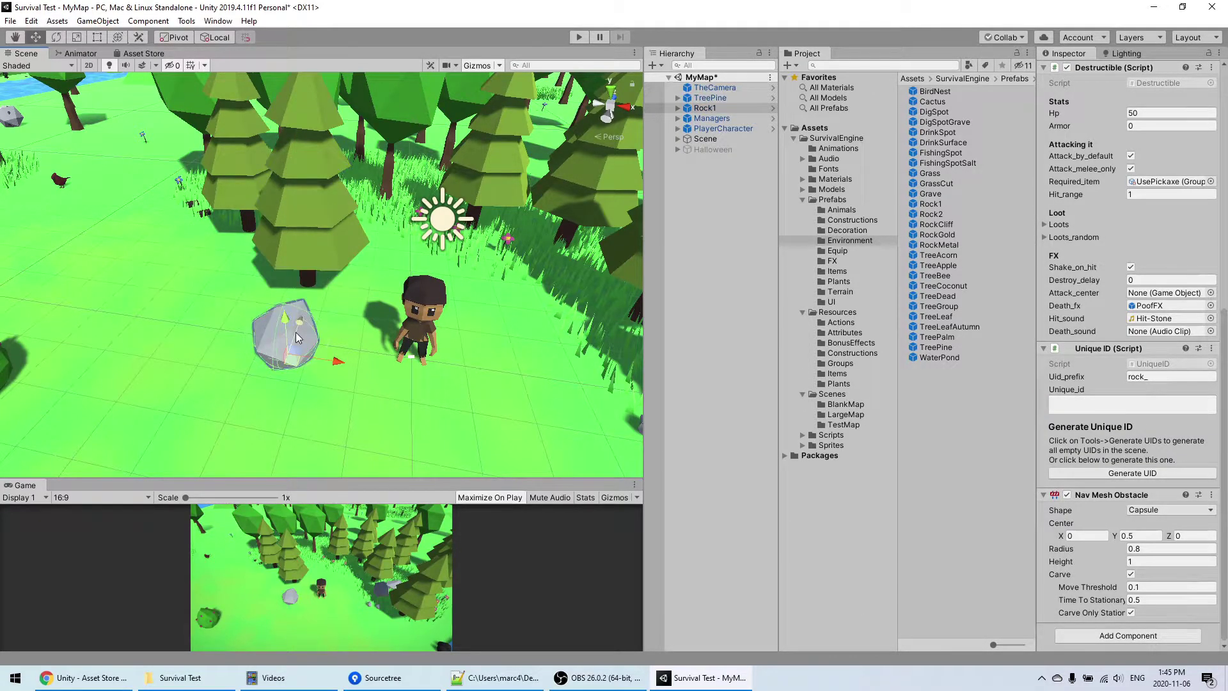
click(1138, 475)
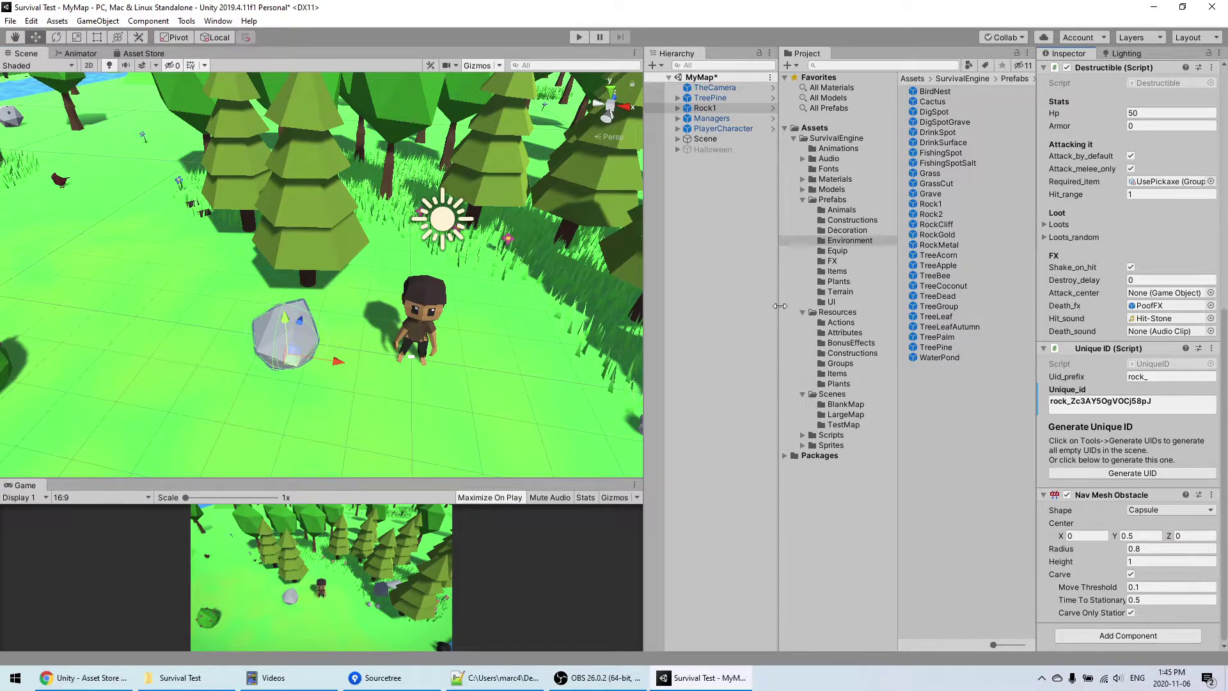
Inspect the Generate UIDs tool and close its window without generating, and locate the Clear UIDs tool
middle_drag(262, 229, 270, 235)
right_drag(270, 235, 361, 258)
click(186, 21)
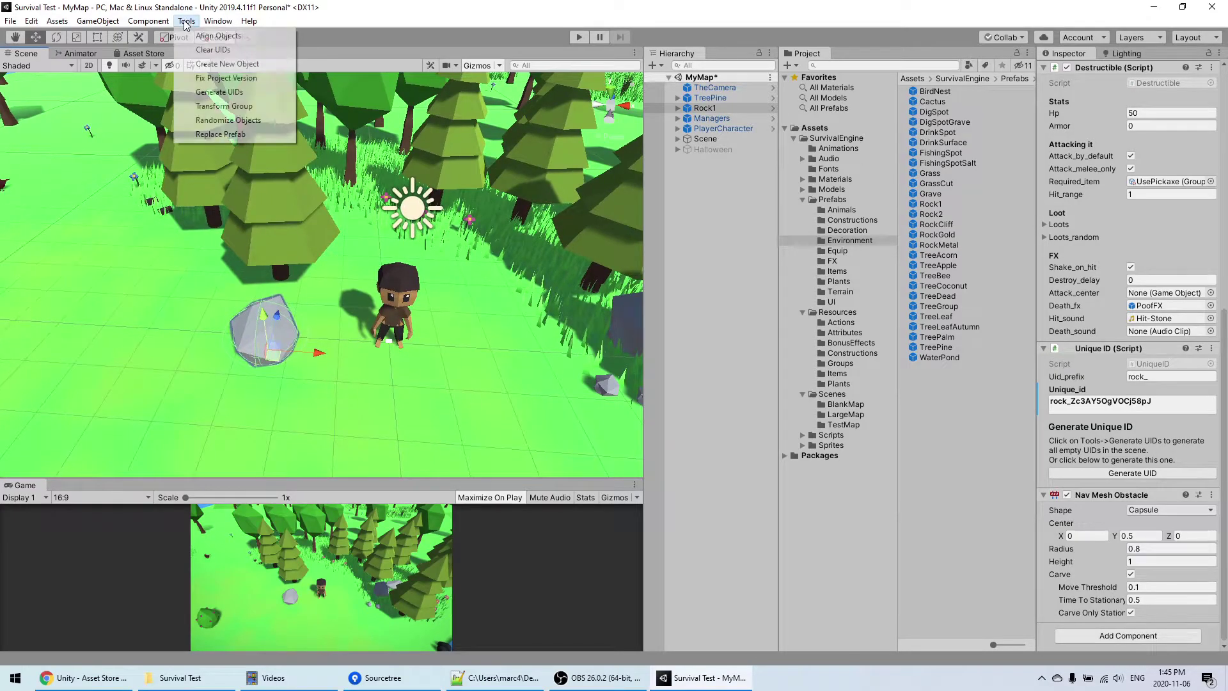
click(219, 91)
drag(345, 281, 511, 177)
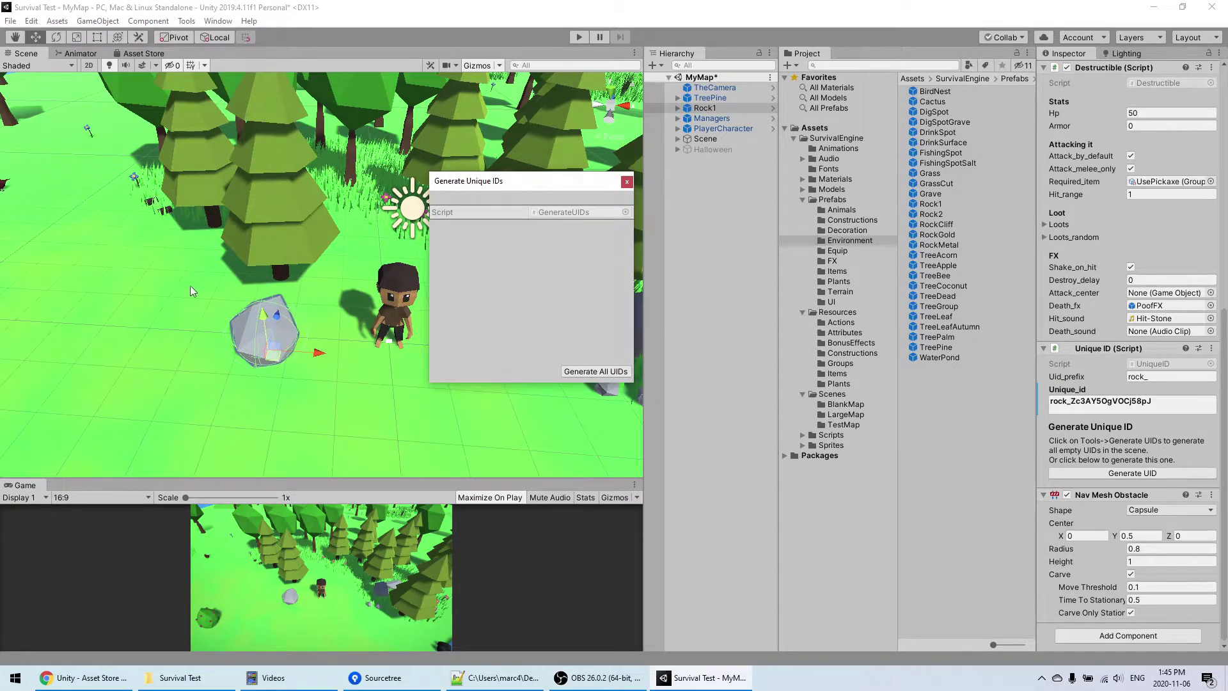
scroll(306, 212, down, 4)
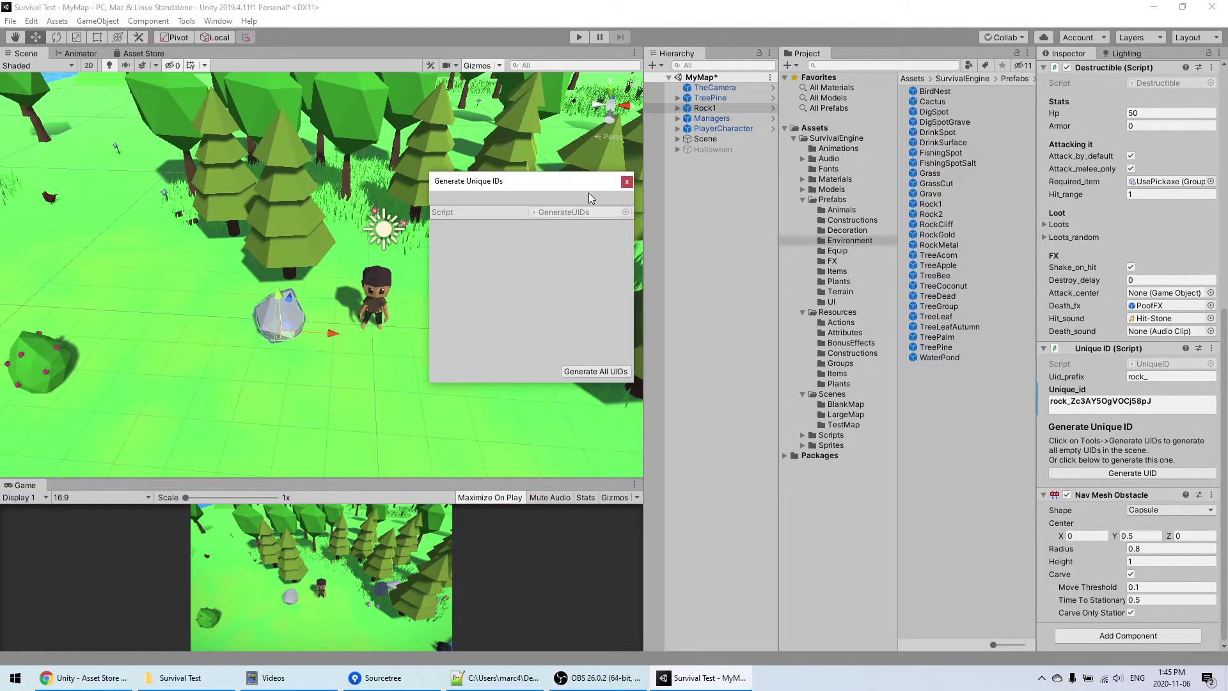
click(626, 182)
right_drag(368, 282, 389, 256)
alt+drag(389, 257, 393, 255)
click(186, 20)
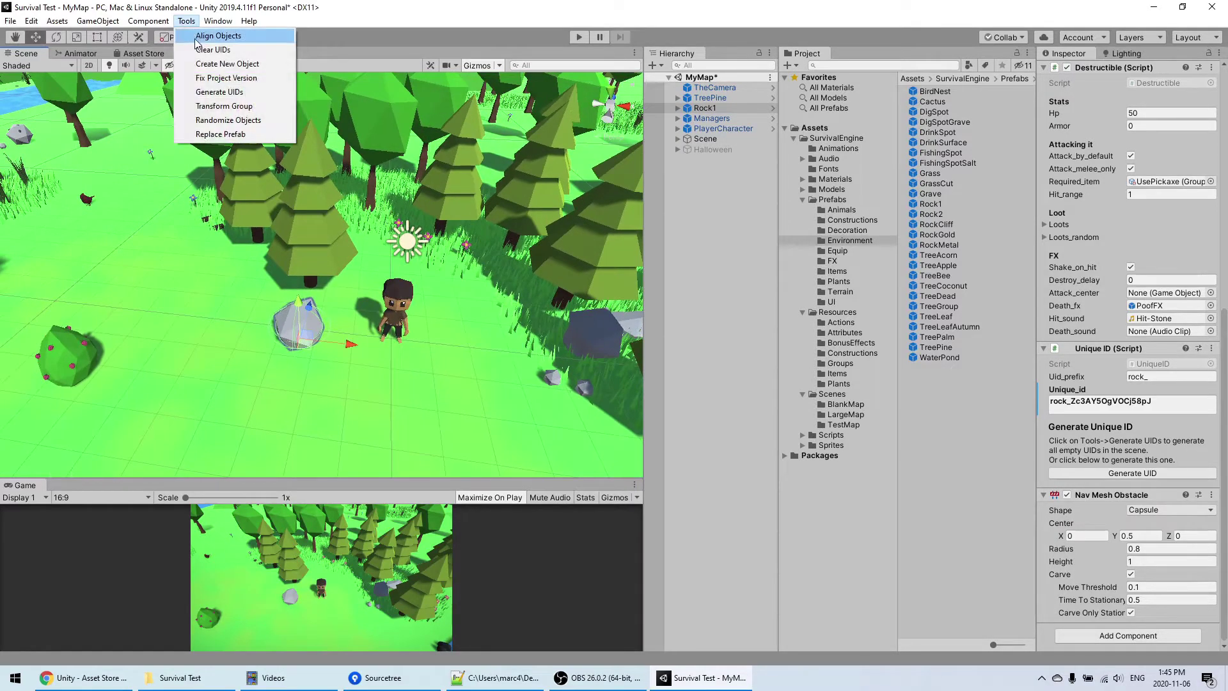
click(236, 51)
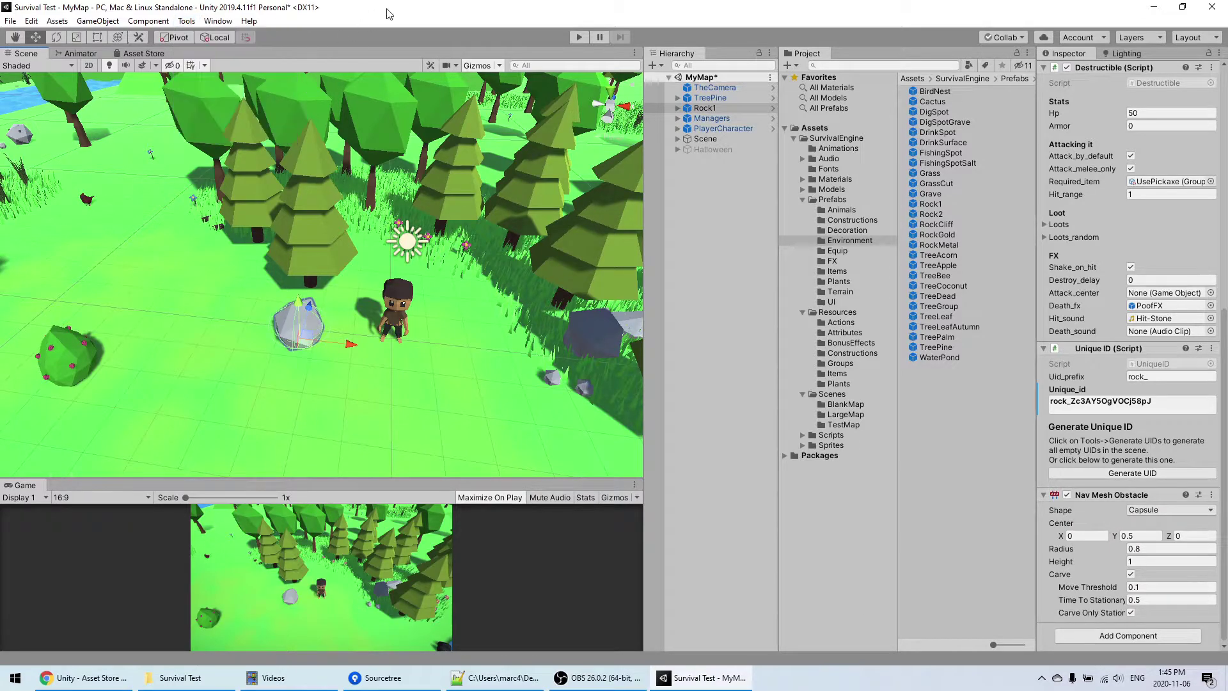
middle_drag(338, 265, 325, 260)
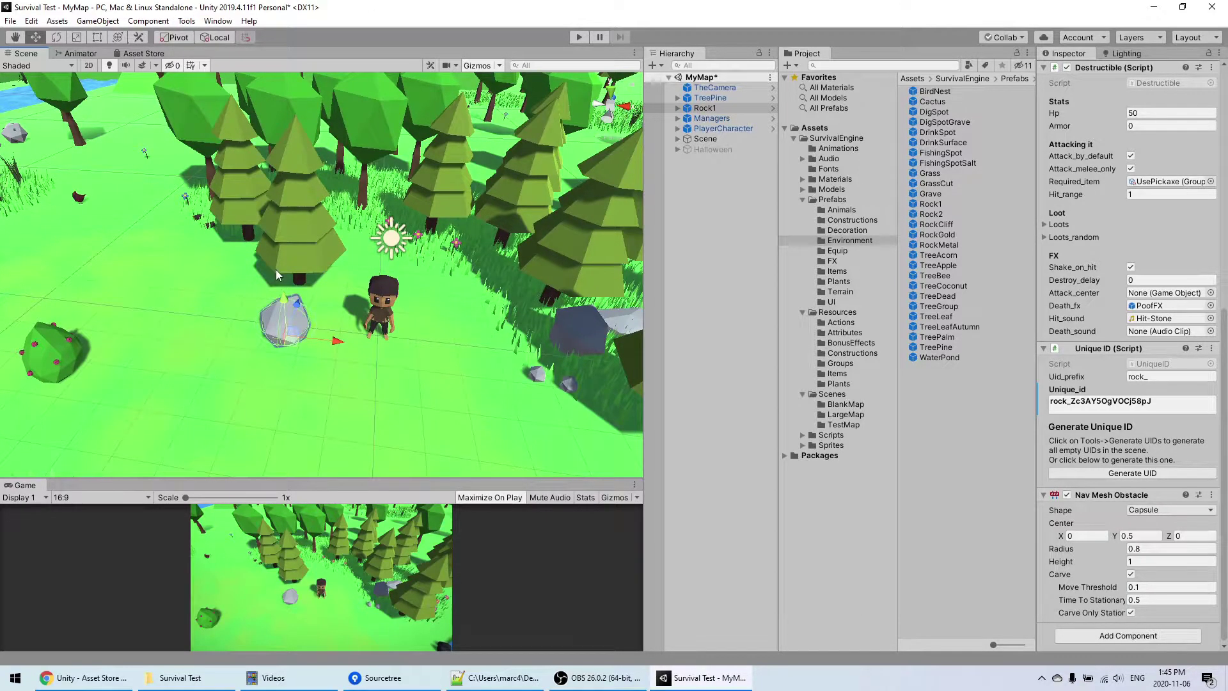
middle_drag(231, 280, 217, 276)
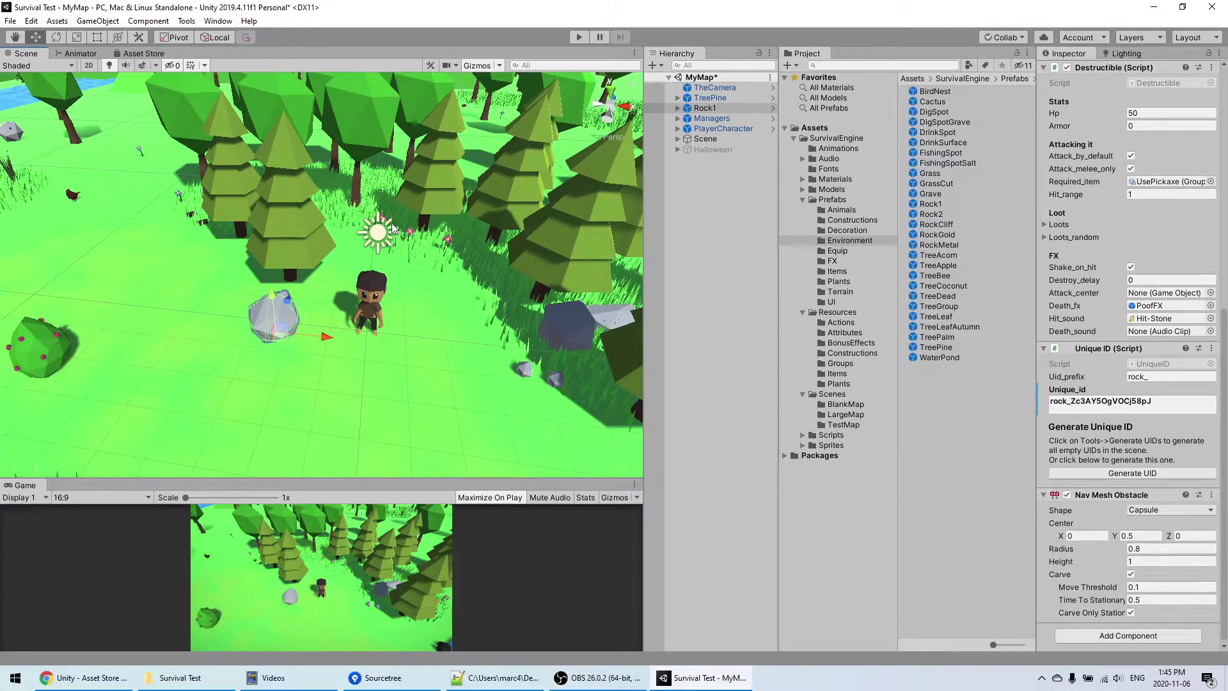
middle_drag(454, 279, 389, 248)
right_drag(389, 248, 407, 291)
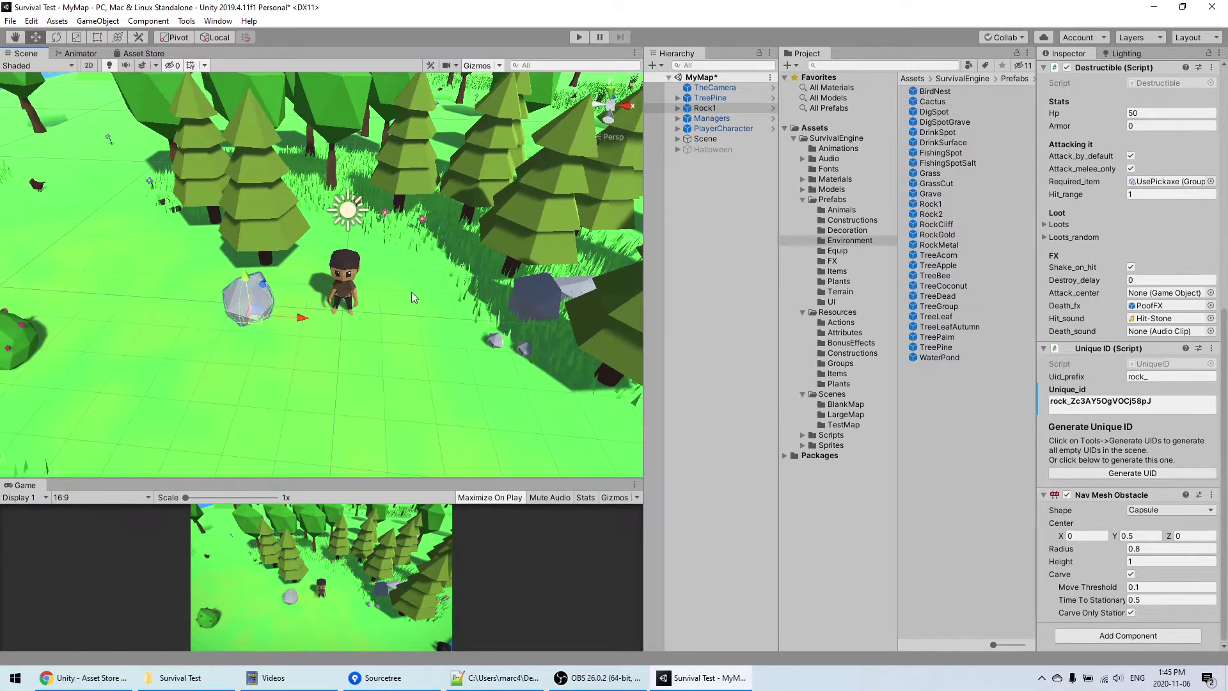
middle_drag(310, 194, 330, 239)
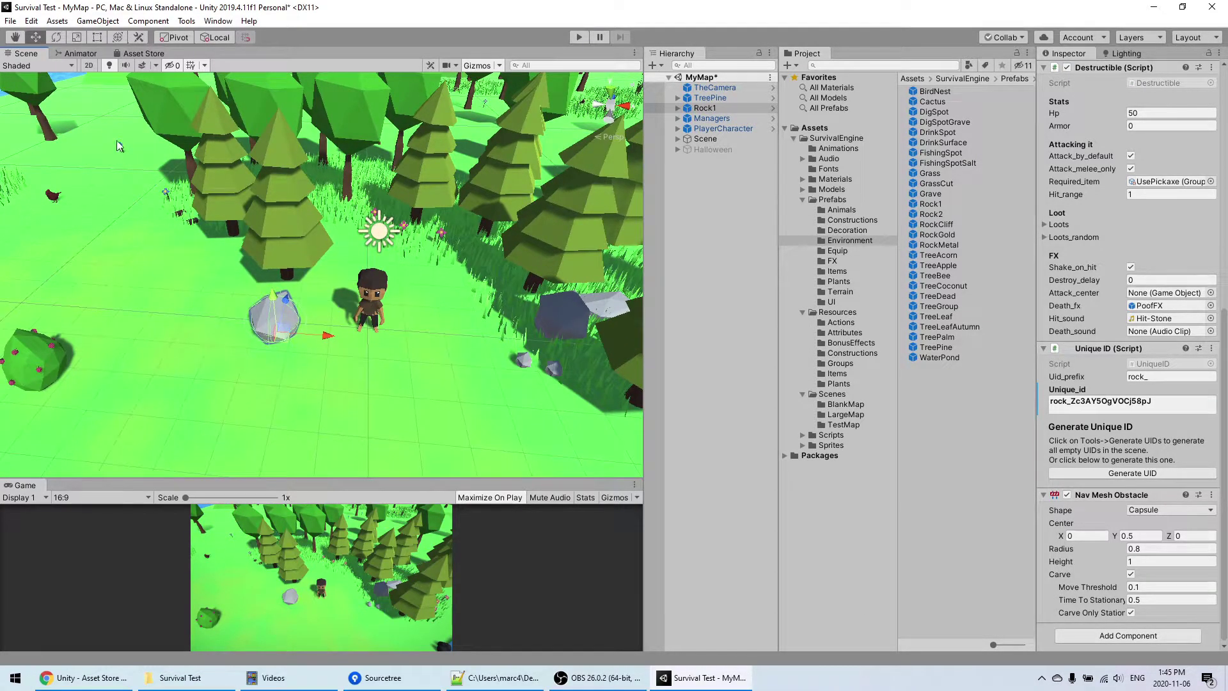
mouse_move(314, 238)
right_down()
mouse_move(441, 246)
mouse_move(307, 240)
right_up()
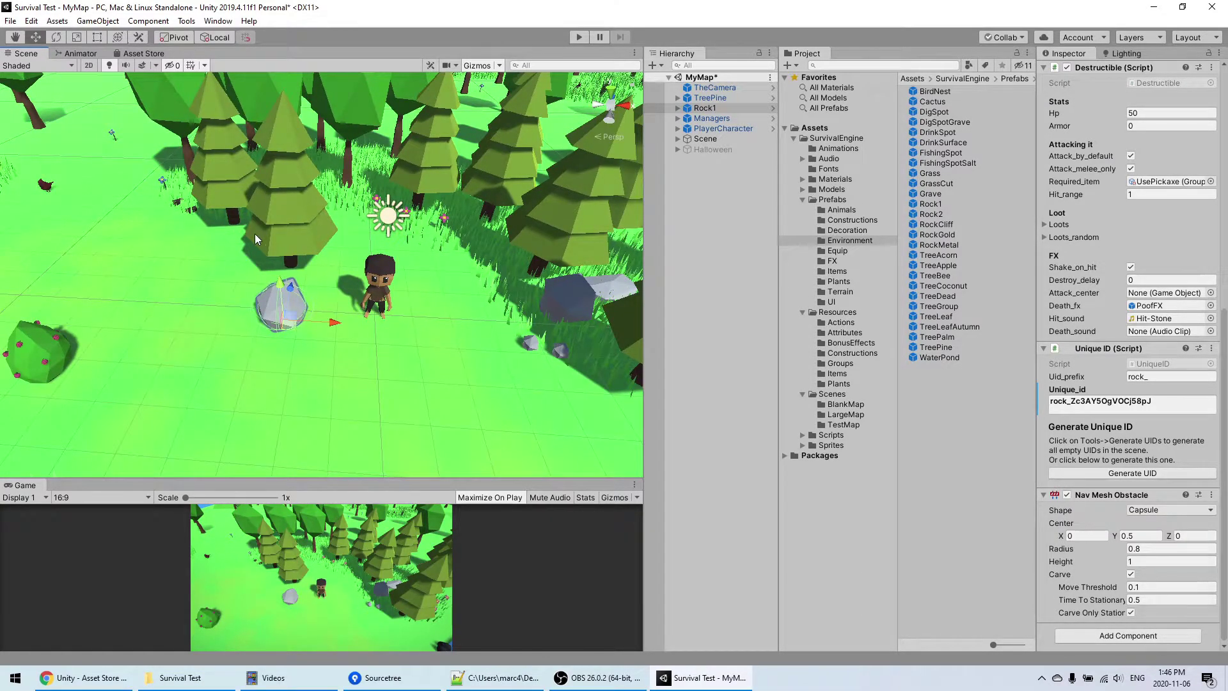
middle_drag(258, 230, 298, 251)
click(346, 239)
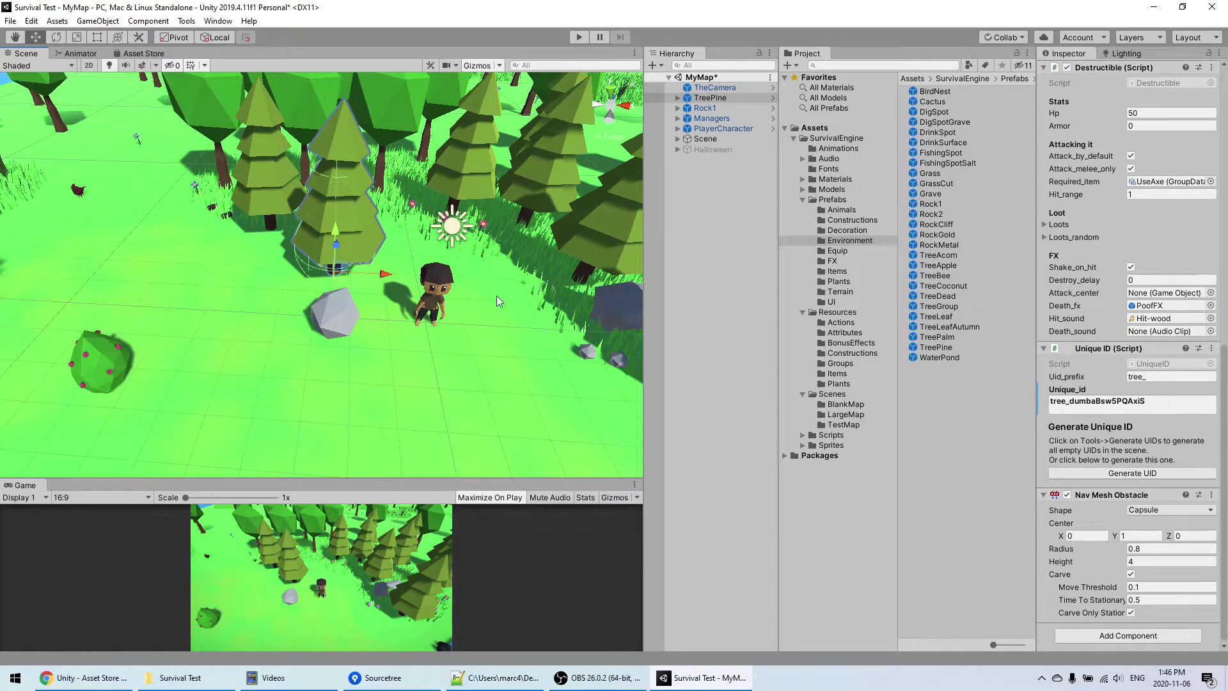
middle_drag(364, 267, 346, 264)
middle_drag(421, 260, 393, 255)
right_drag(394, 255, 386, 259)
middle_drag(386, 260, 382, 271)
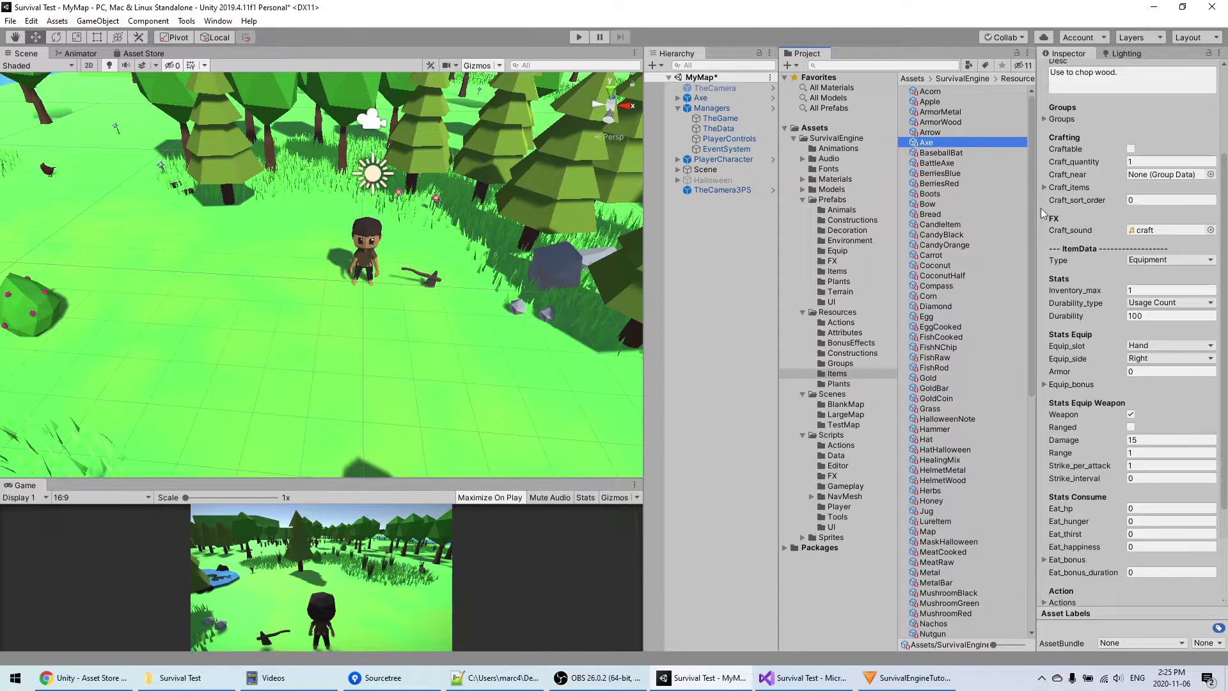
Generate a unique ID for the Axe object in the scene and review the Axe item data in the Items folder
scroll(1075, 140, up, 5)
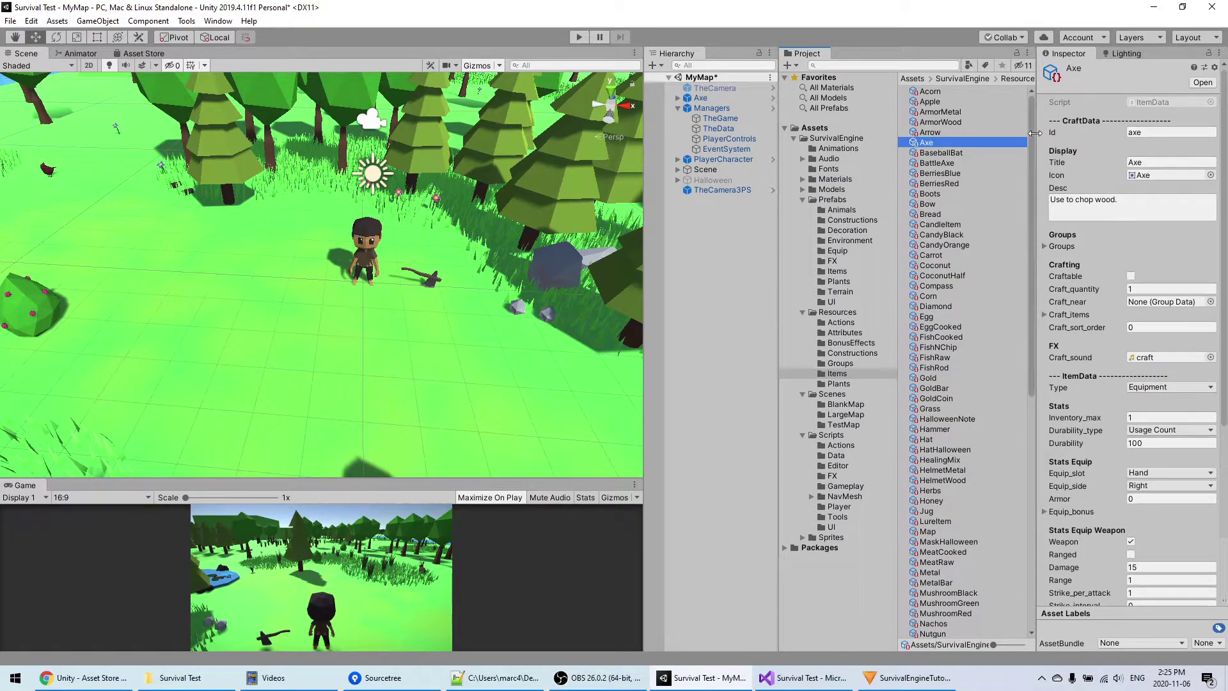
click(701, 98)
scroll(1218, 358, down, 5)
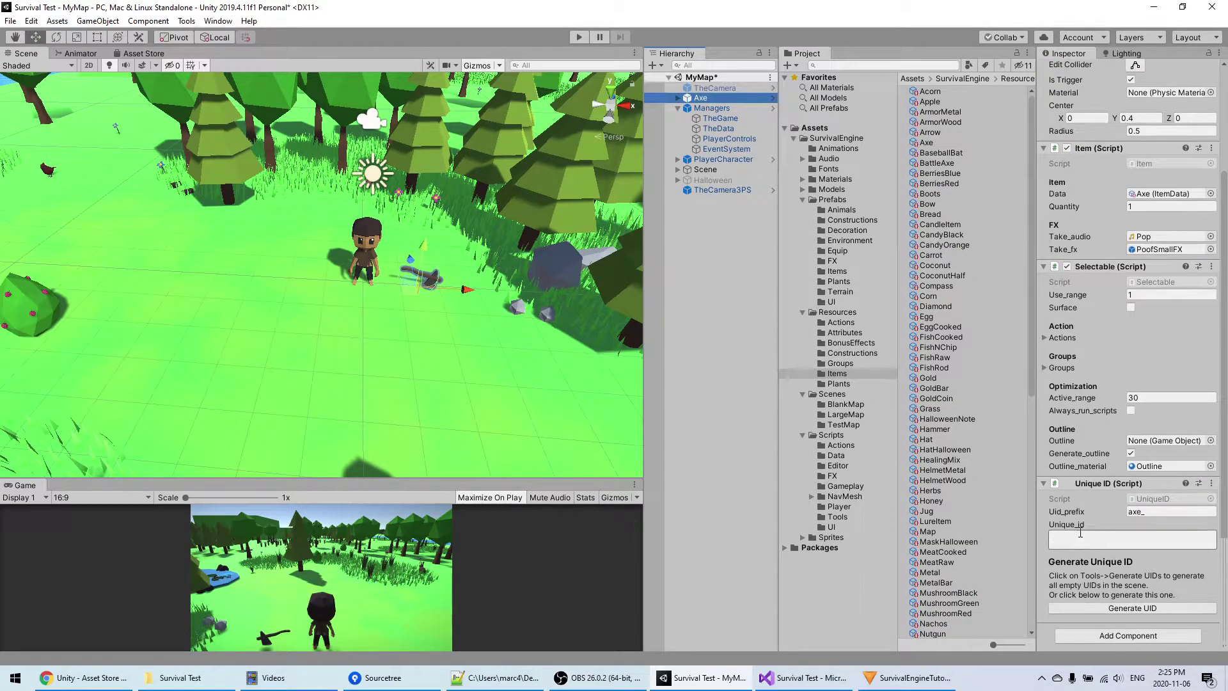
click(1131, 608)
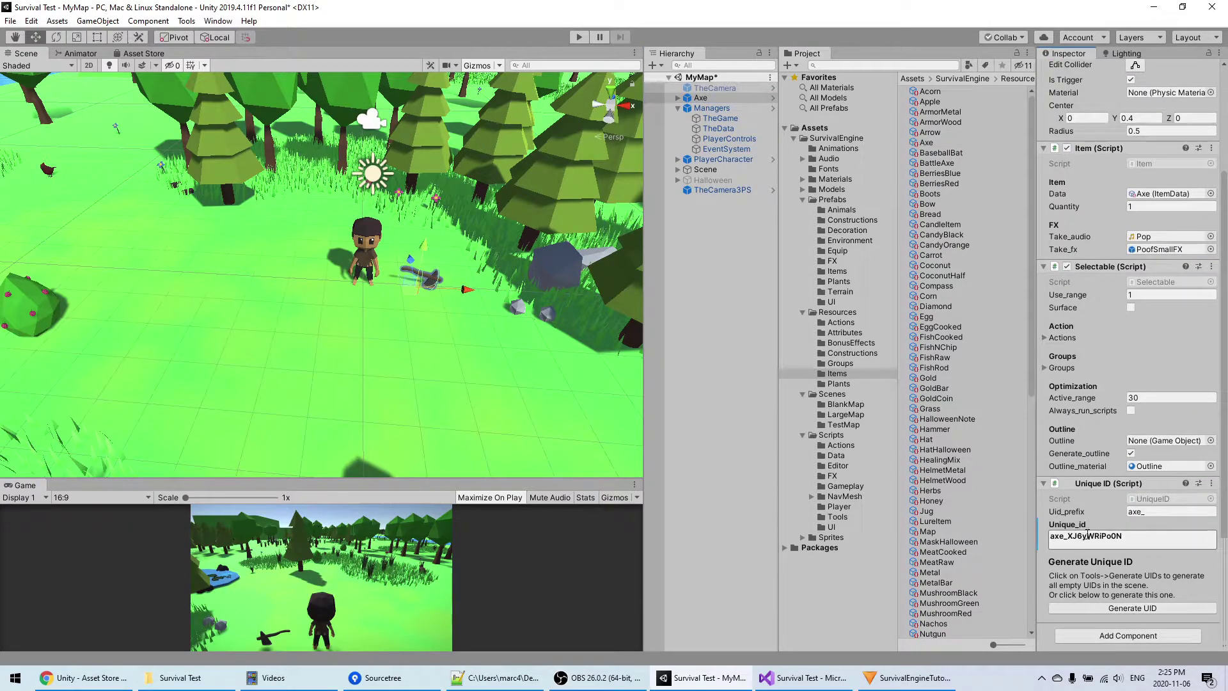
click(926, 142)
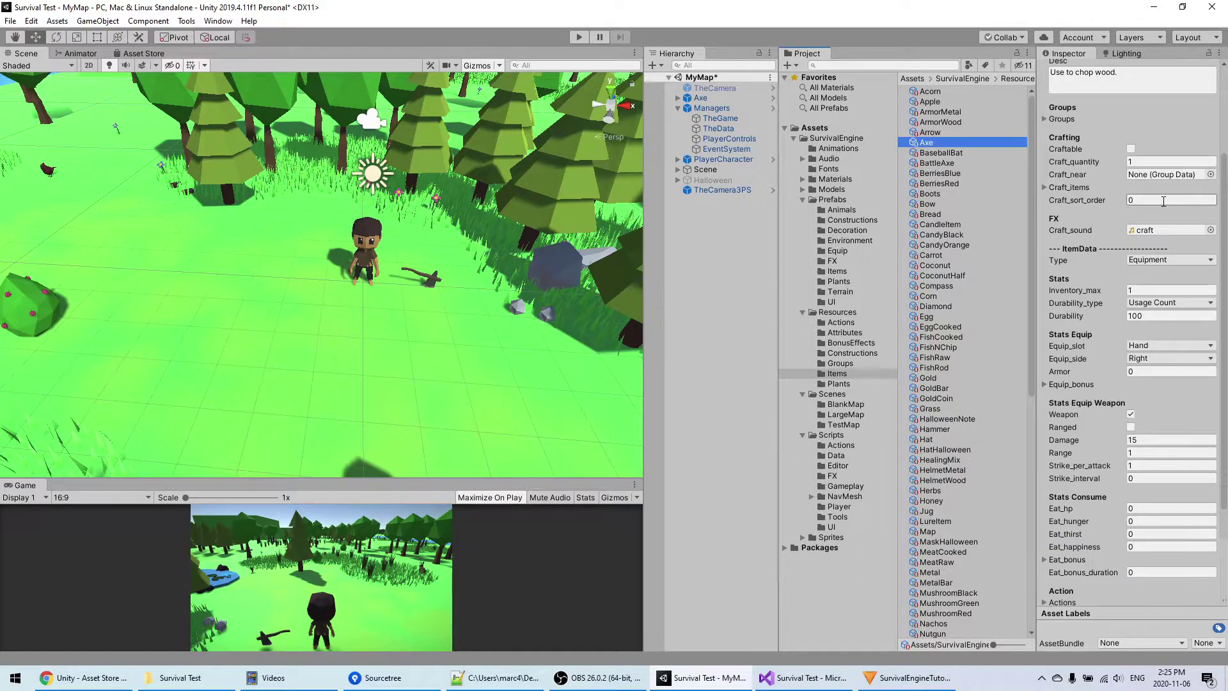
scroll(1087, 109, up, 4)
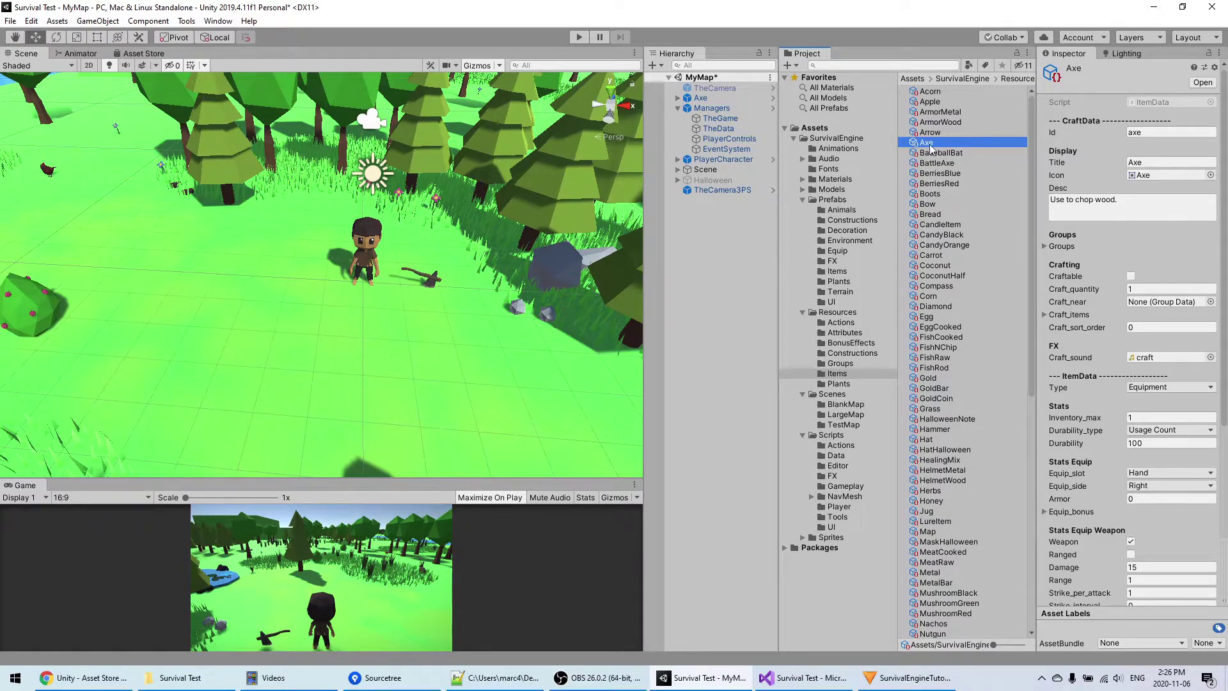
Duplicate the scene's Axe and place the copy in front of the player at about X 0.4, Z -1.19
click(700, 97)
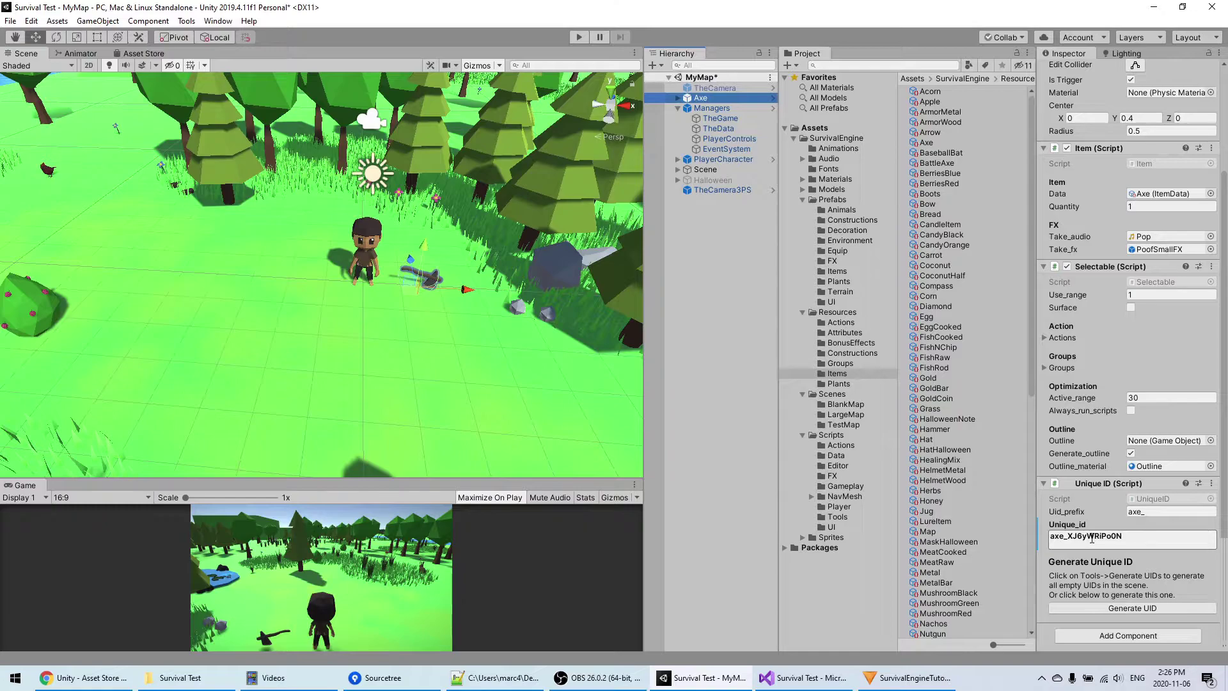
key(ctrl+d)
drag(415, 301, 384, 320)
Clear the duplicated axe's copied unique ID, generate a new one, and compare it with the original axe
click(1126, 539)
key(Delete)
click(1144, 608)
click(1144, 609)
click(439, 285)
click(395, 310)
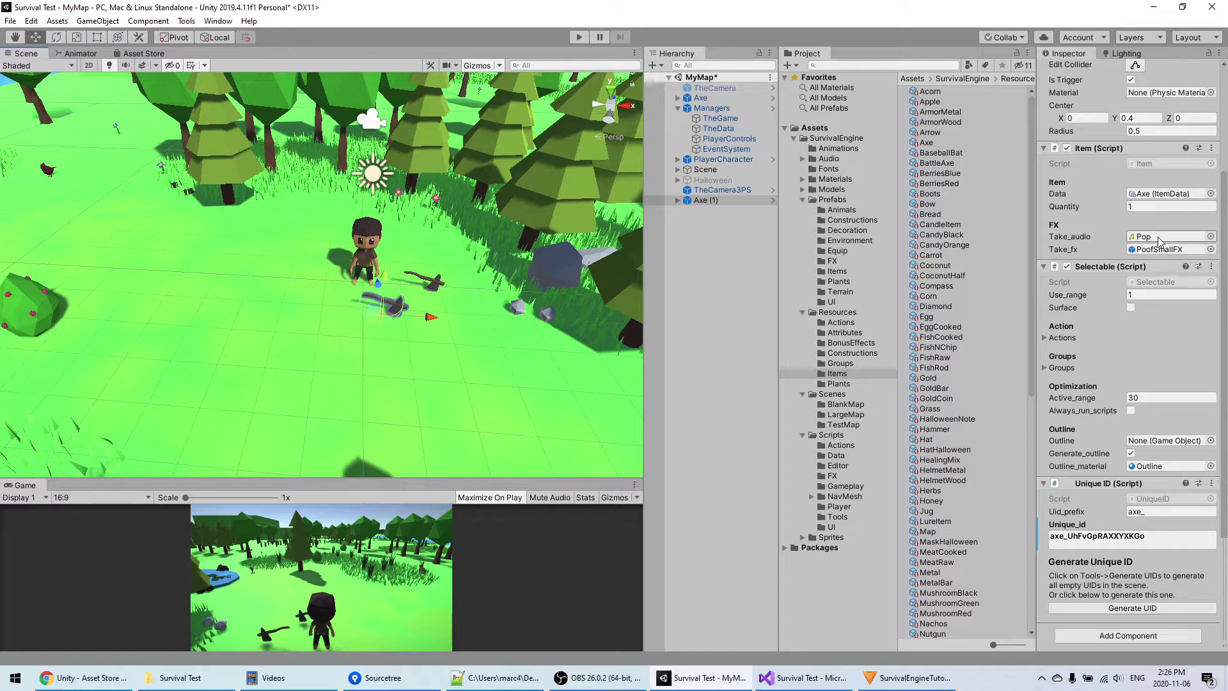
Open the item data referenced by the axe copy and check the original Axe's item data reference and unique ID
scroll(1158, 243, up, 4)
click(1156, 322)
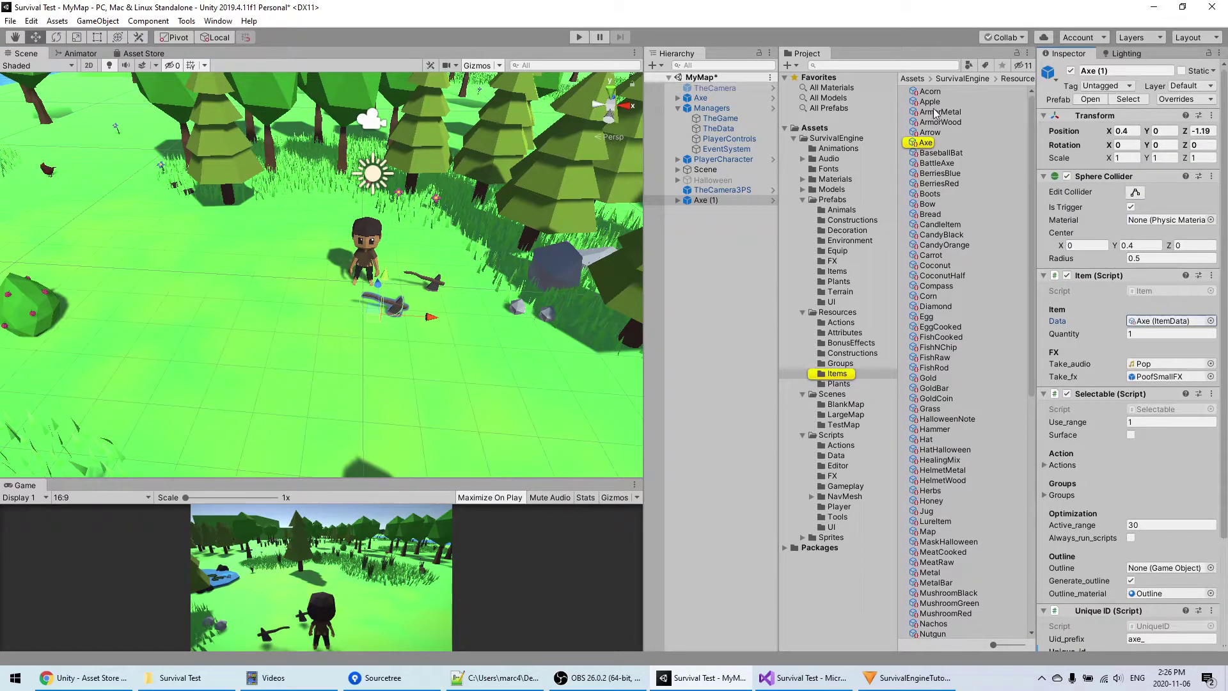
double_click(1156, 322)
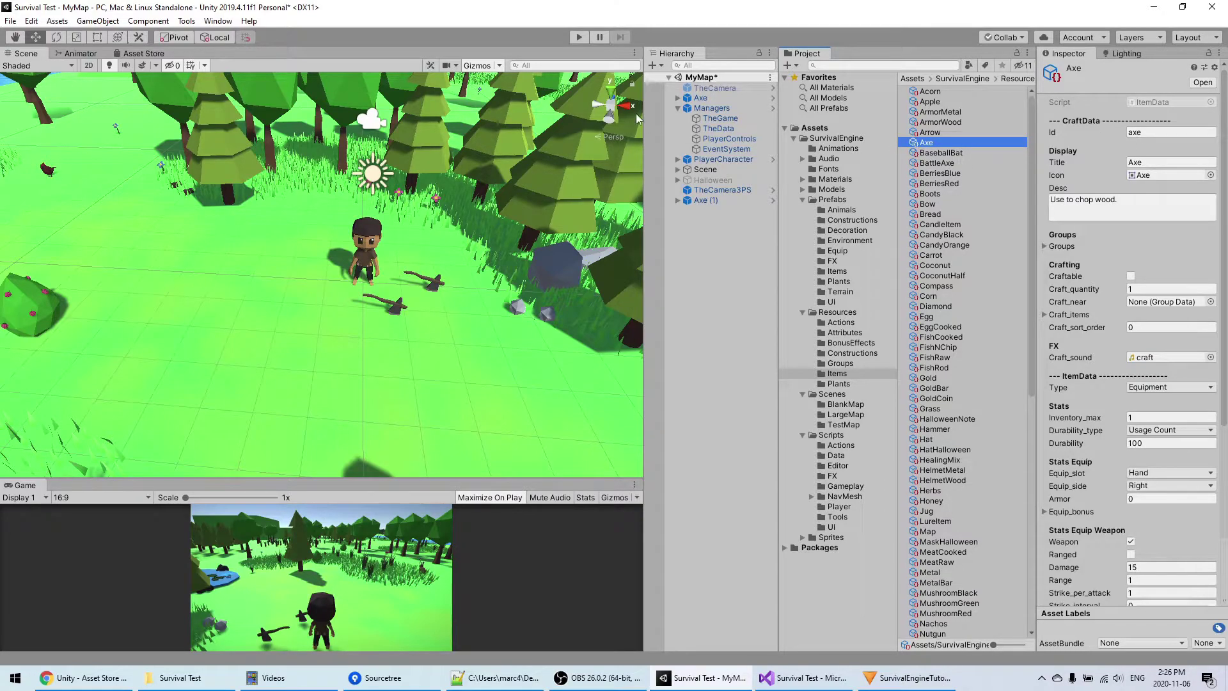
click(703, 98)
scroll(1146, 537, down, 10)
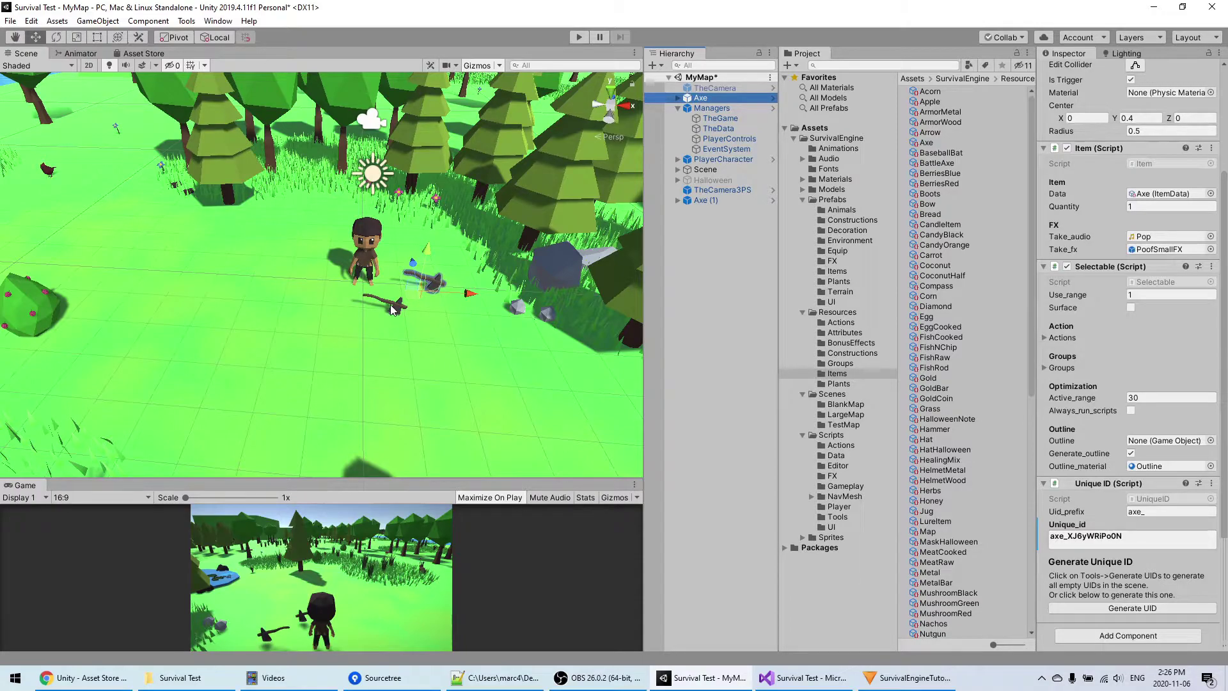
drag(416, 285, 426, 258)
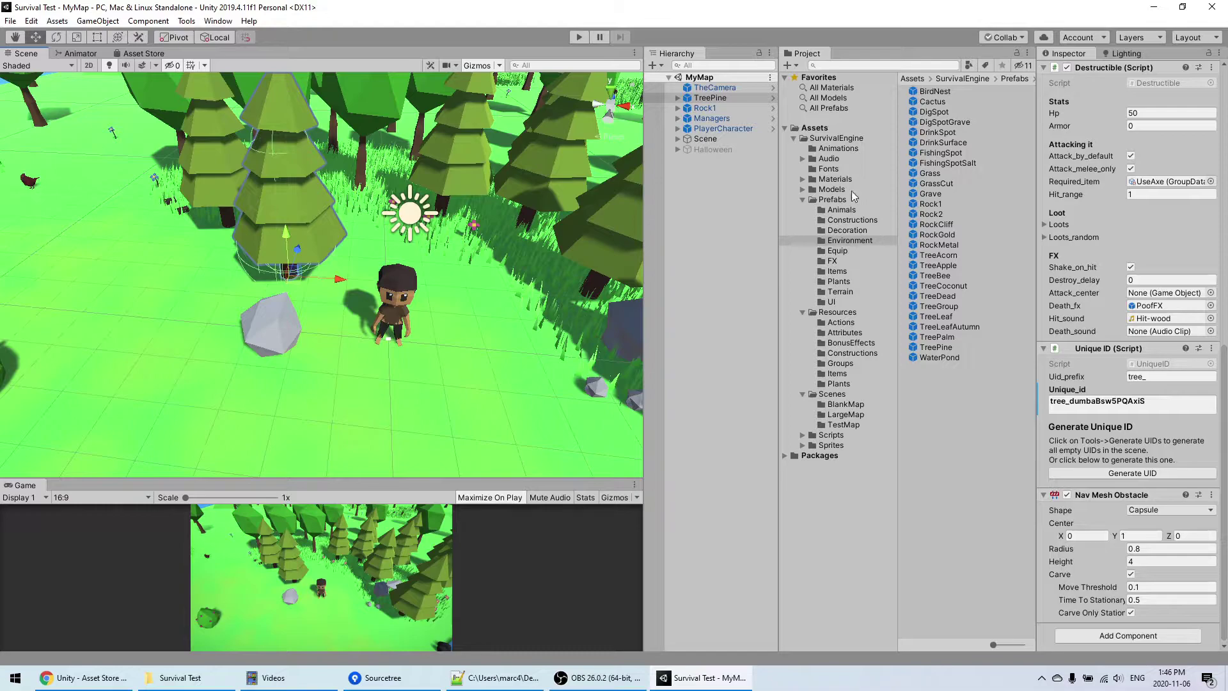
Open the PlayerData script from the SurvivalEngine Scripts Data folder in Visual Studio
click(830, 435)
click(802, 435)
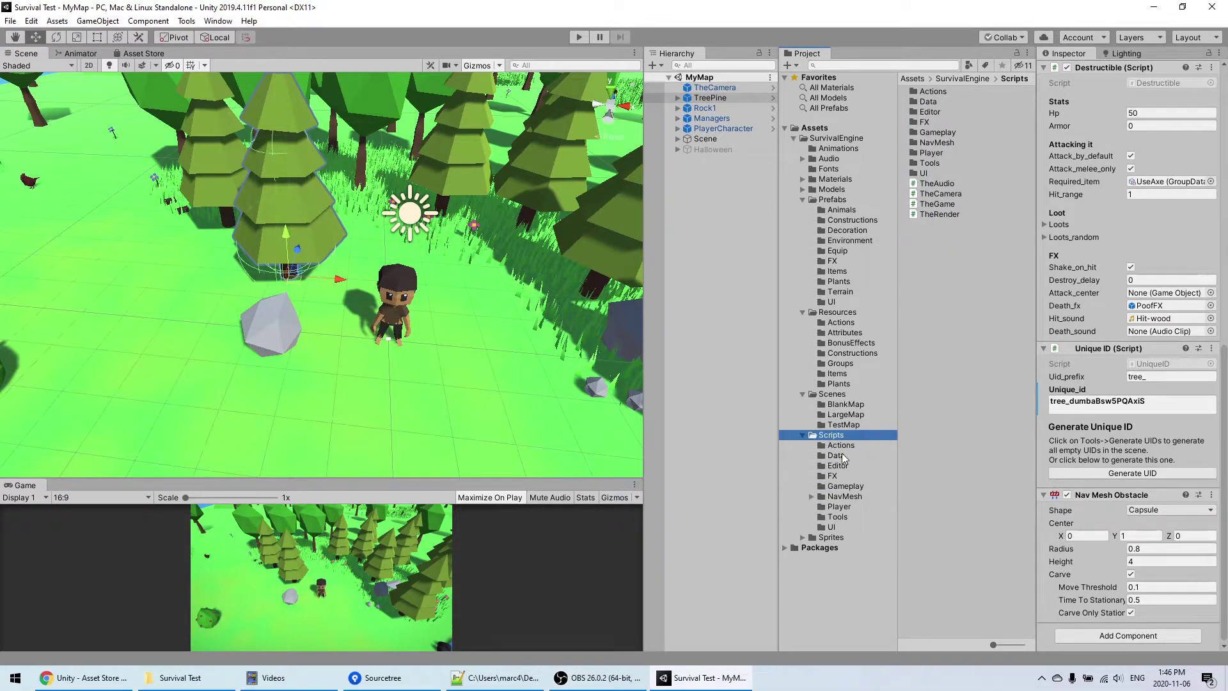
click(843, 456)
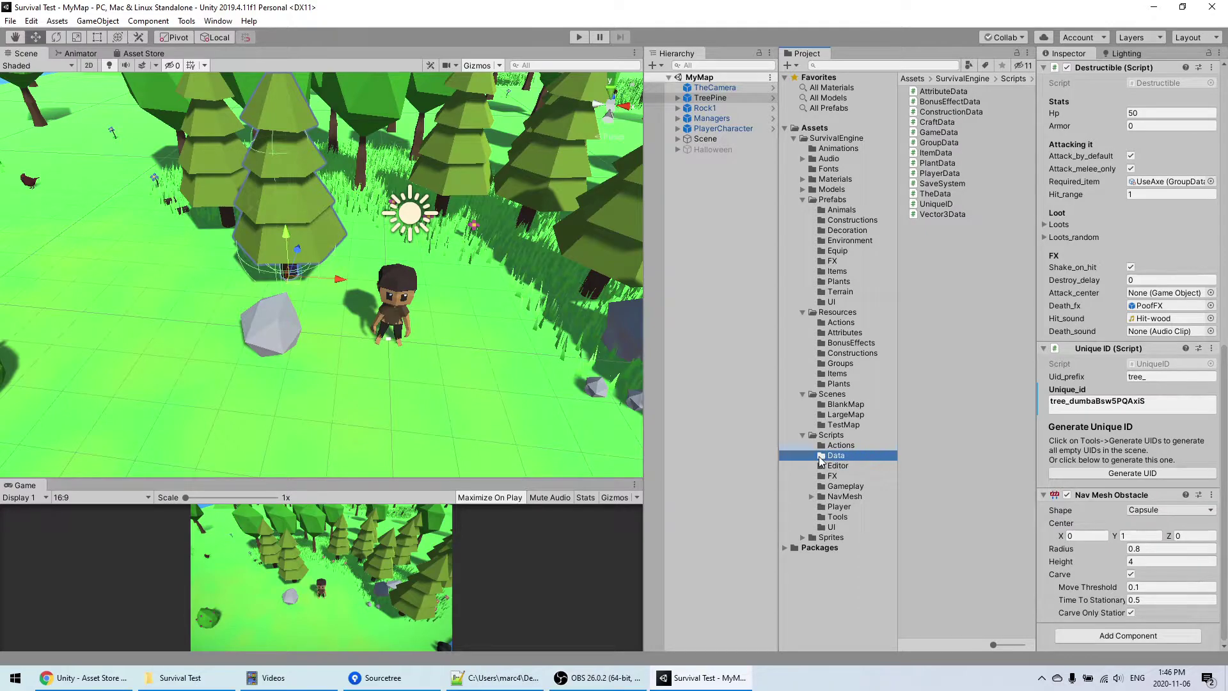
click(831, 436)
click(836, 456)
click(940, 176)
double_click(940, 173)
Examine the PlayerData class's summary comment and its saved fields, from the version and scene data to the dictionaries
scroll(483, 239, down, 9)
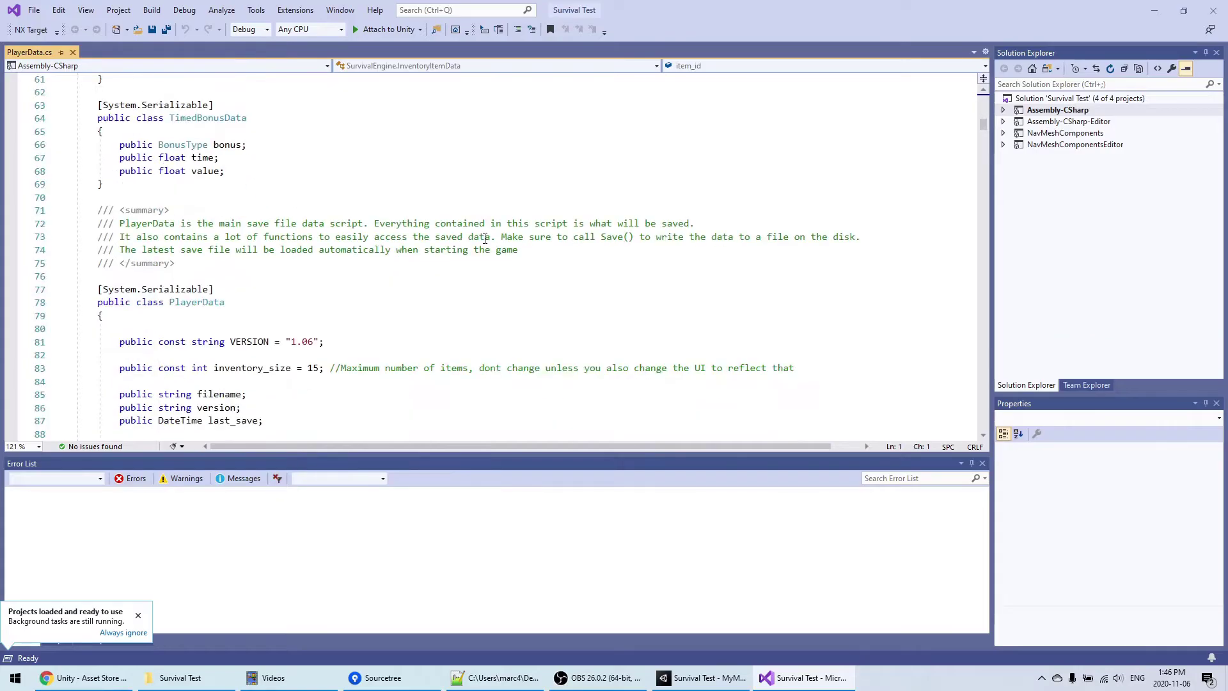
click(358, 237)
scroll(300, 251, down, 1)
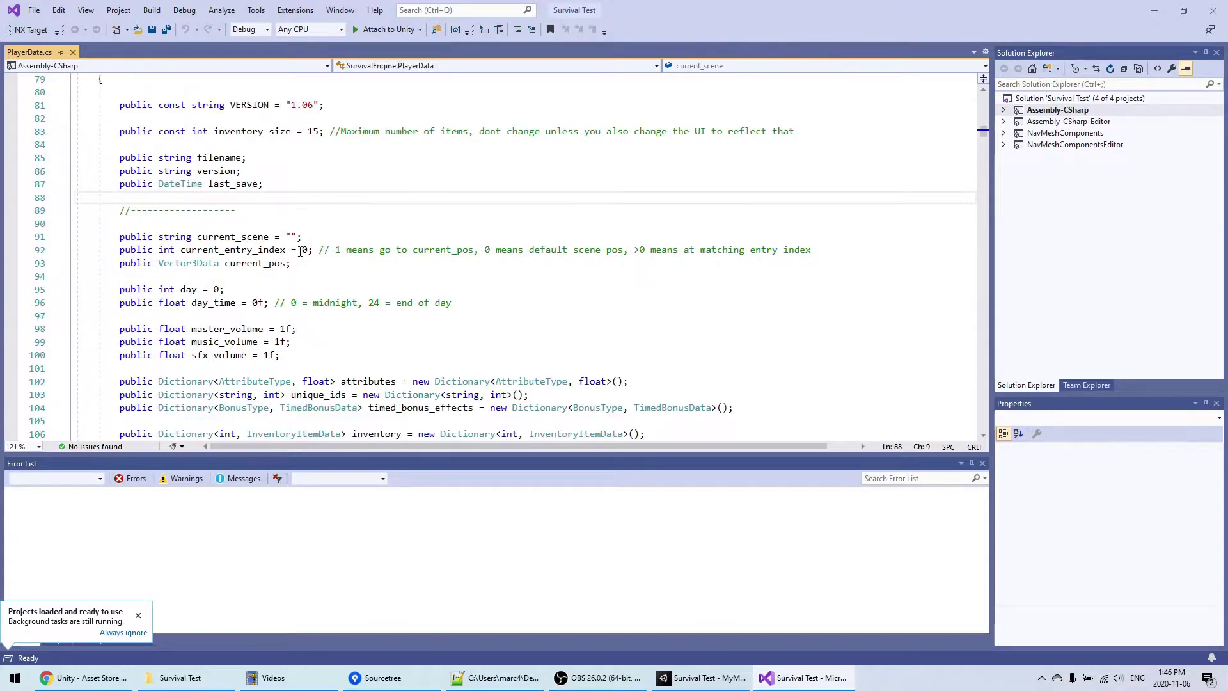
scroll(428, 249, up, 1)
click(703, 248)
click(300, 217)
scroll(294, 221, up, 1)
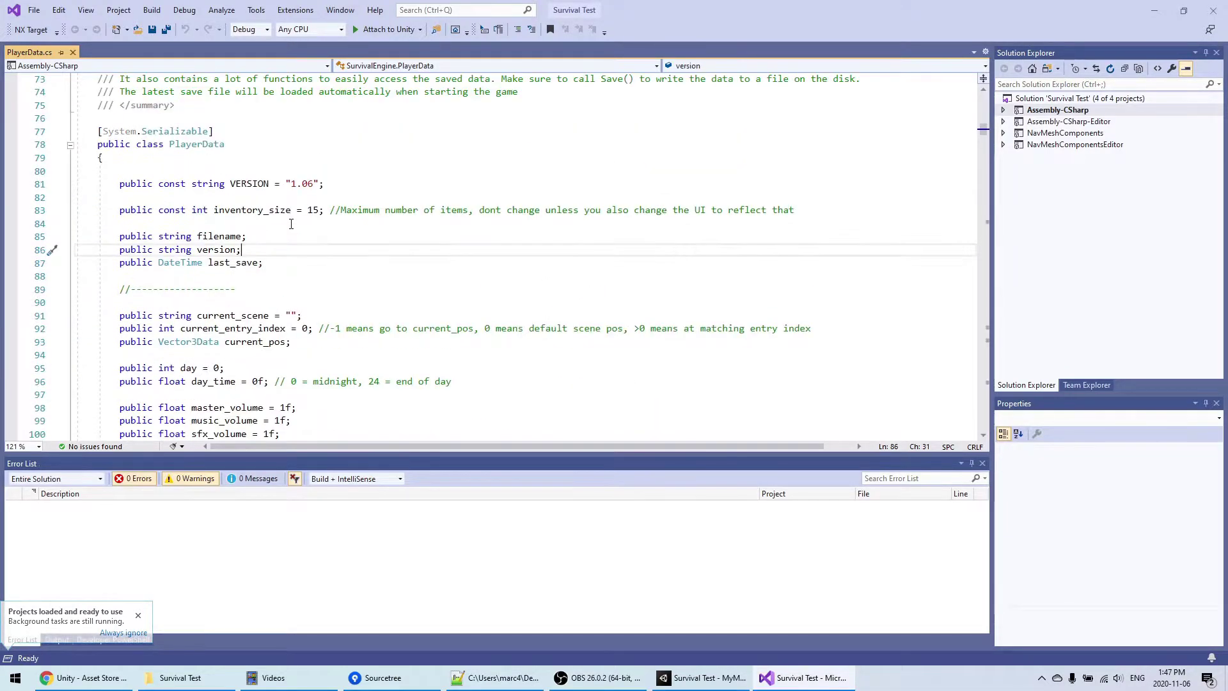
double_click(198, 146)
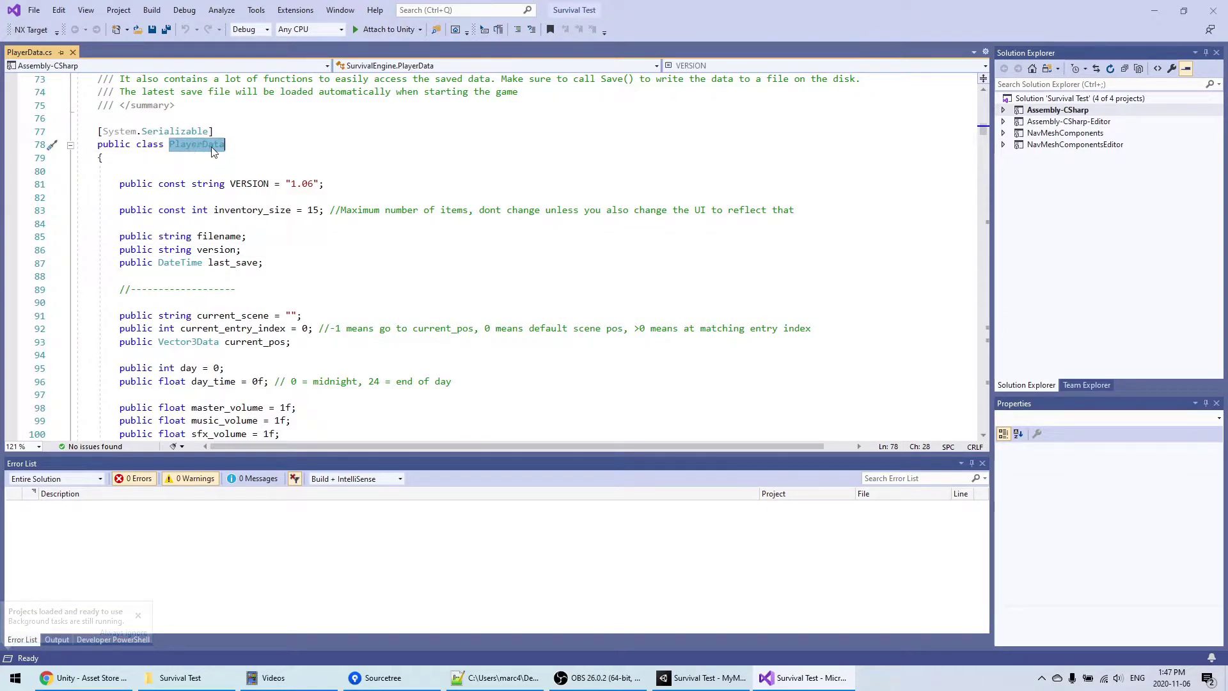
scroll(345, 298, down, 1)
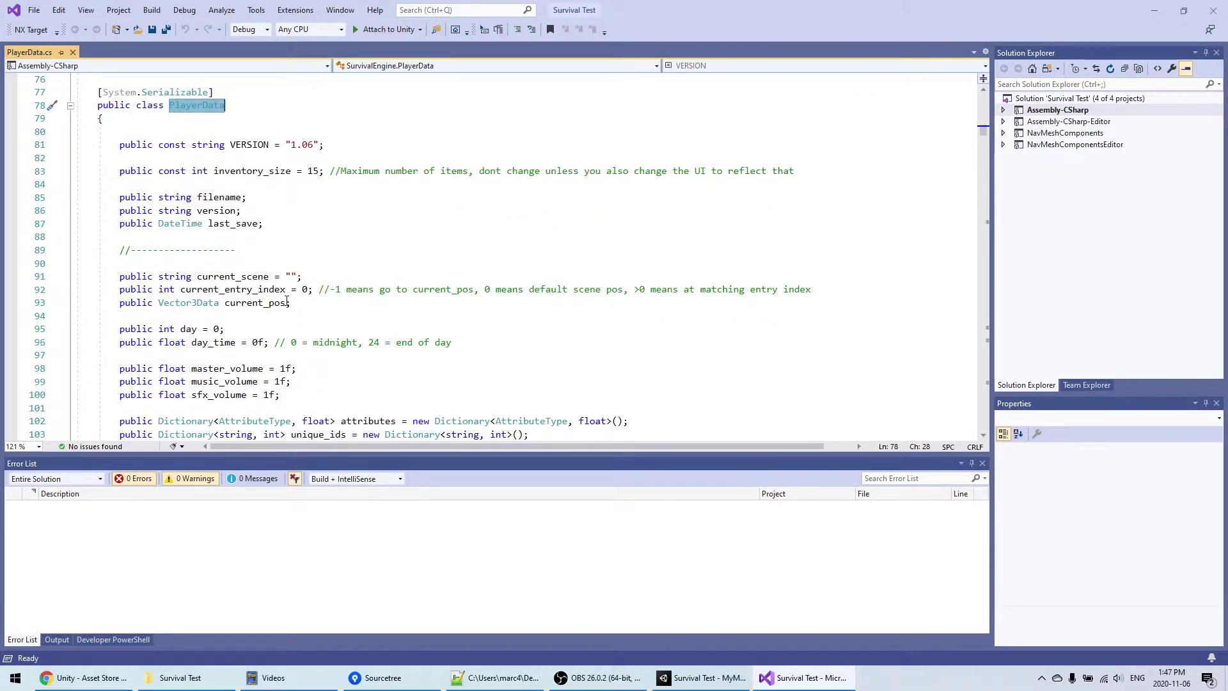
Examine the saved volume, day, day_time and current_pos fields in the PlayerData class
click(355, 376)
scroll(355, 384, down, 2)
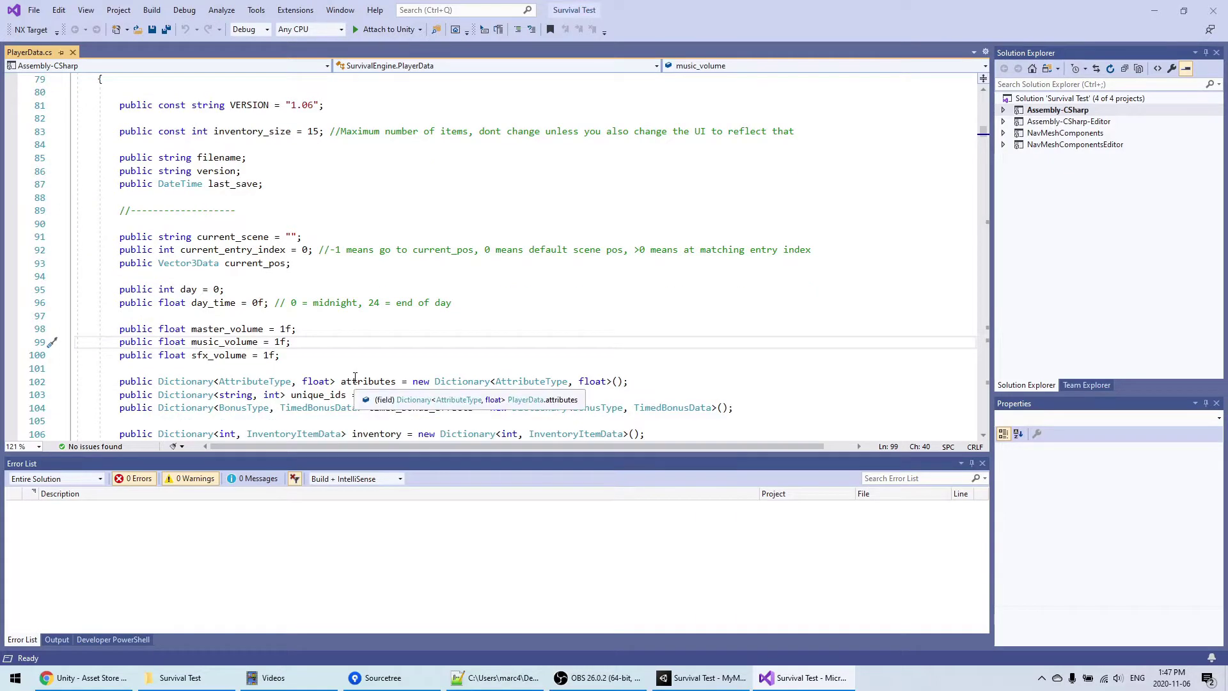
click(191, 249)
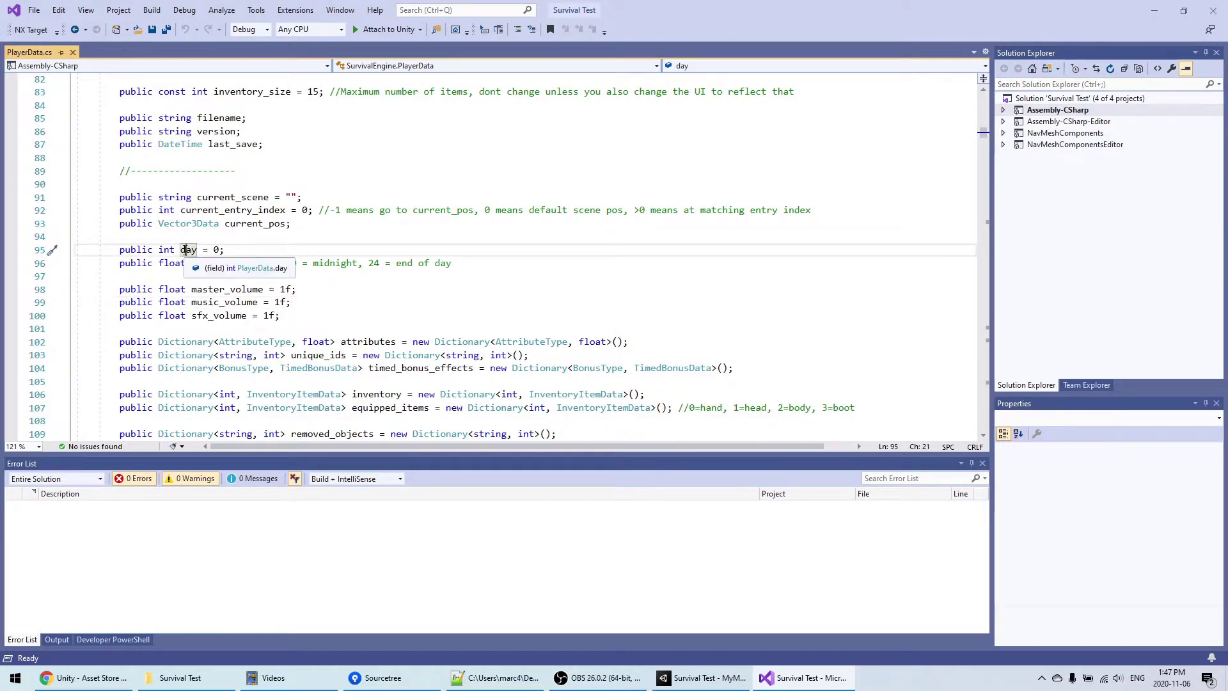
double_click(213, 263)
scroll(430, 284, down, 2)
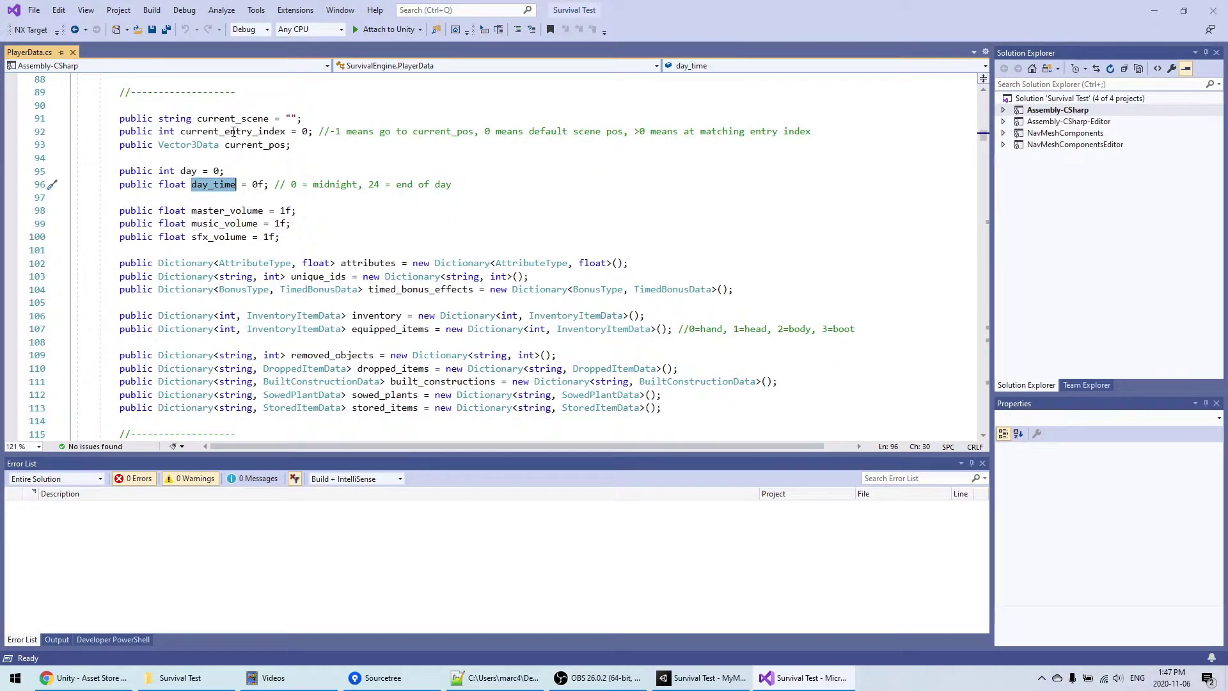
double_click(248, 145)
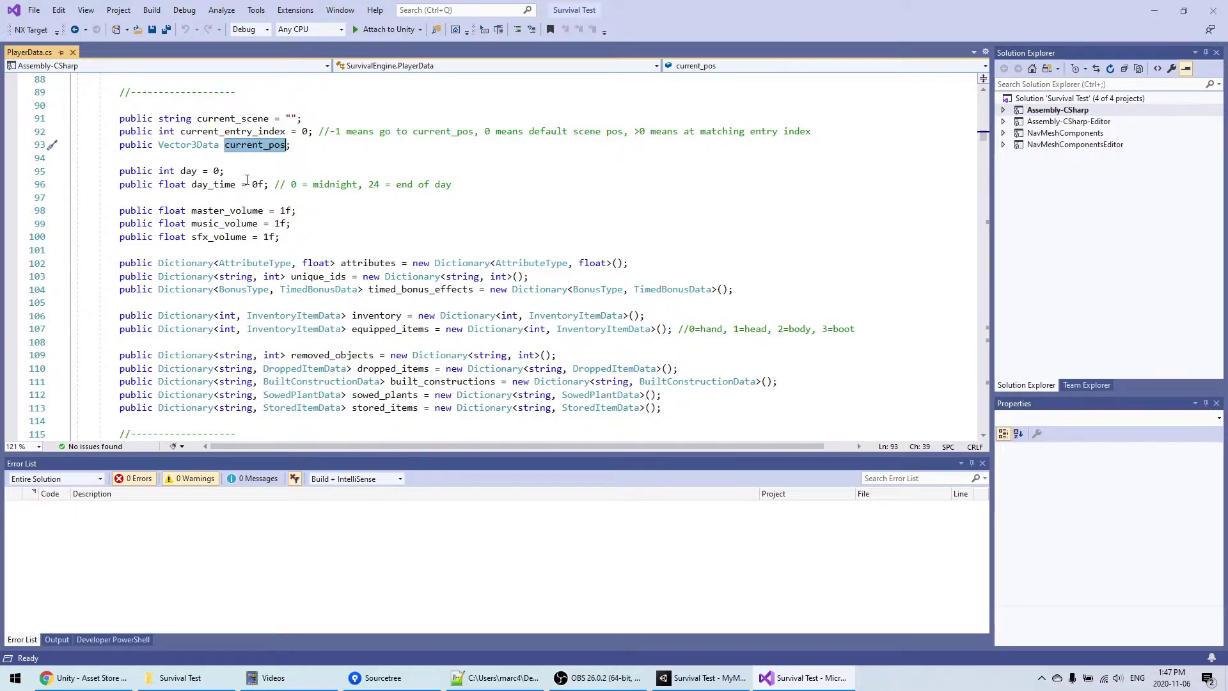
scroll(331, 233, down, 1)
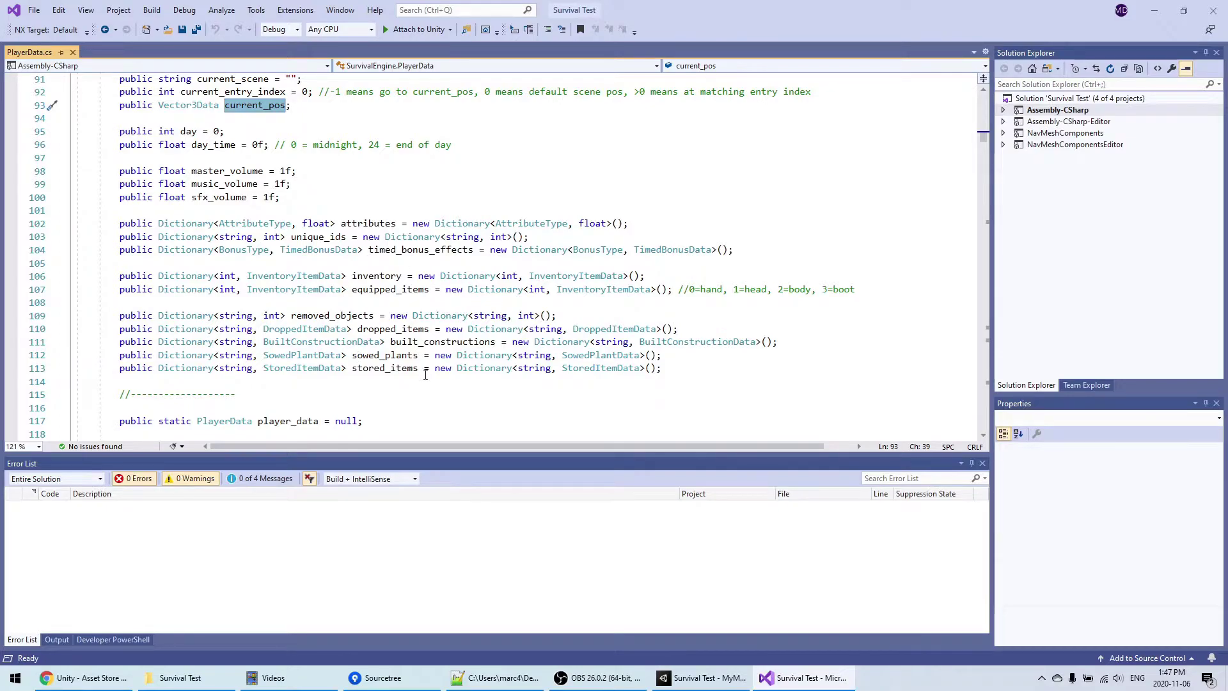
Review the built_constructions dictionary and the surrounding saved fields, down to the PlayerData constructor
double_click(424, 345)
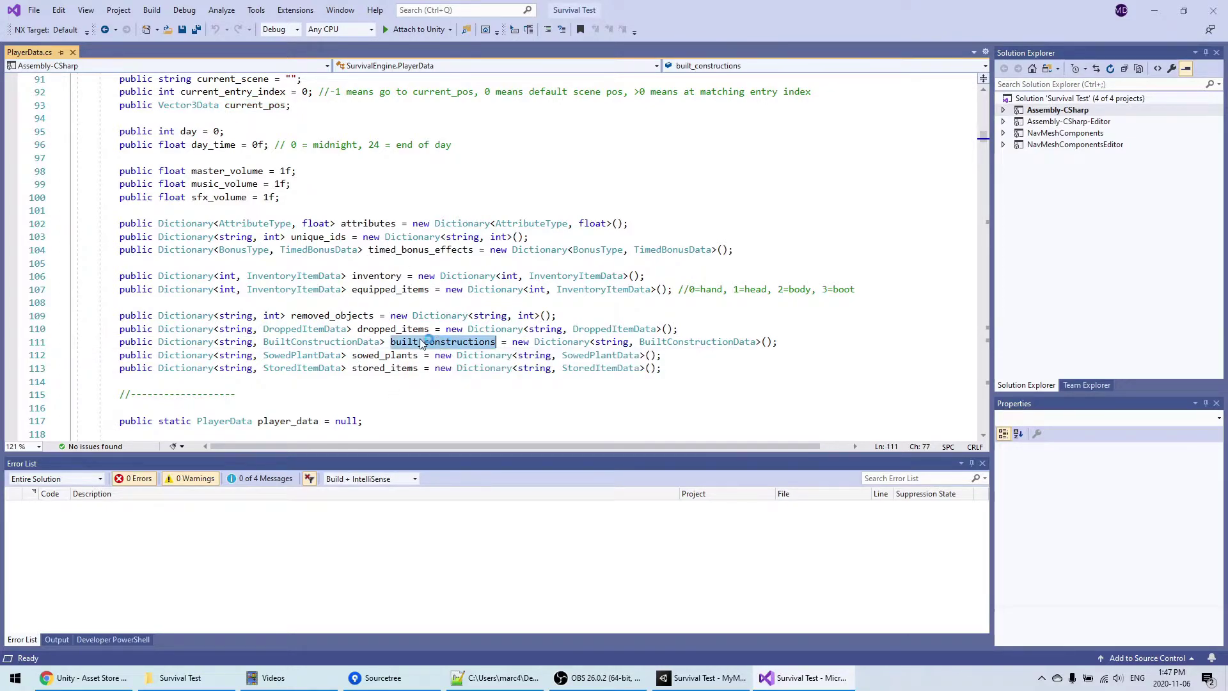
scroll(384, 307, down, 7)
scroll(370, 289, up, 7)
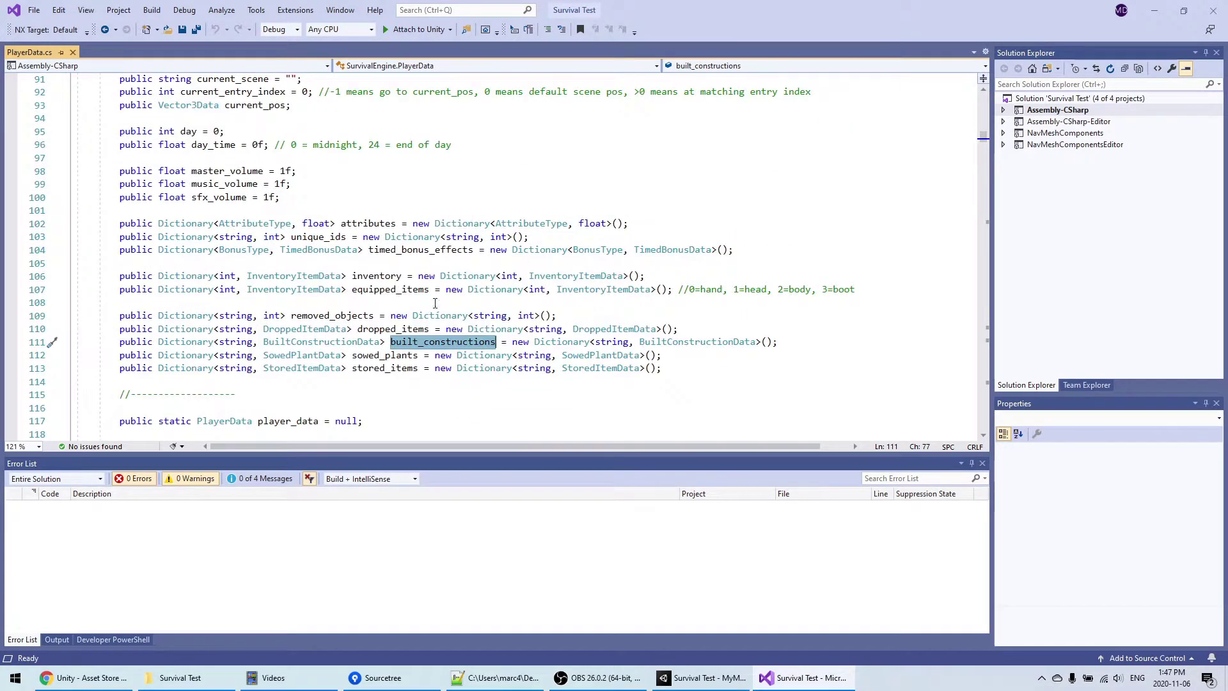
scroll(435, 303, up, 2)
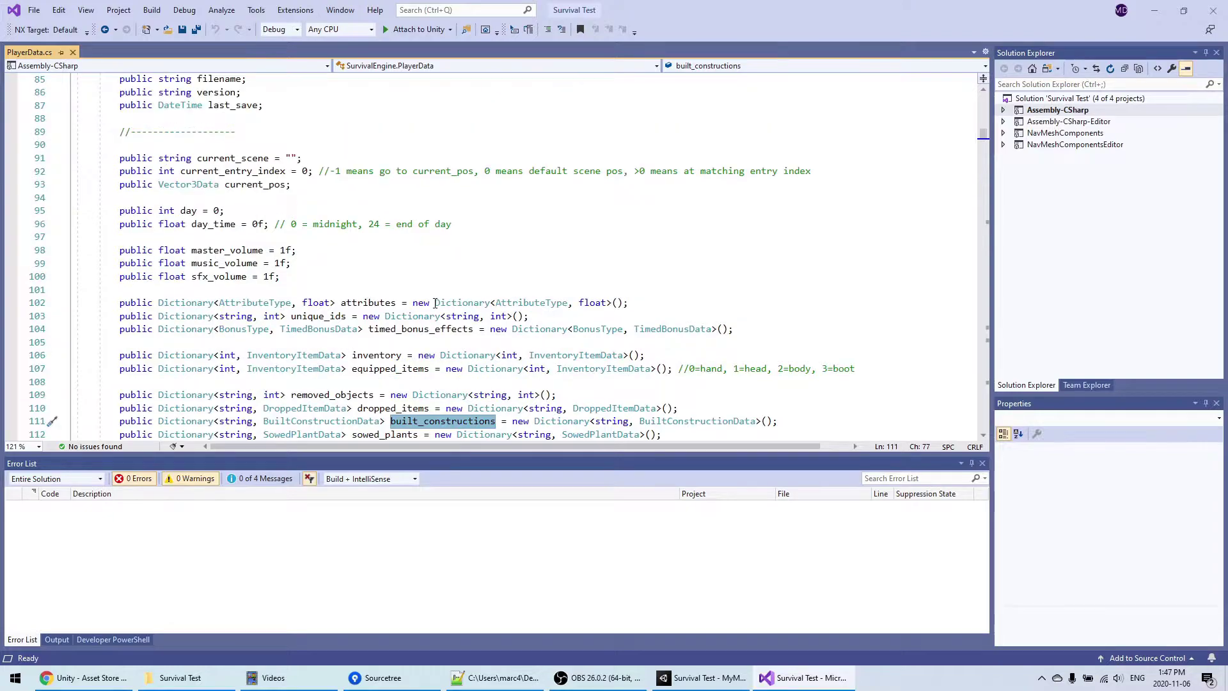
click(288, 279)
scroll(292, 309, down, 1)
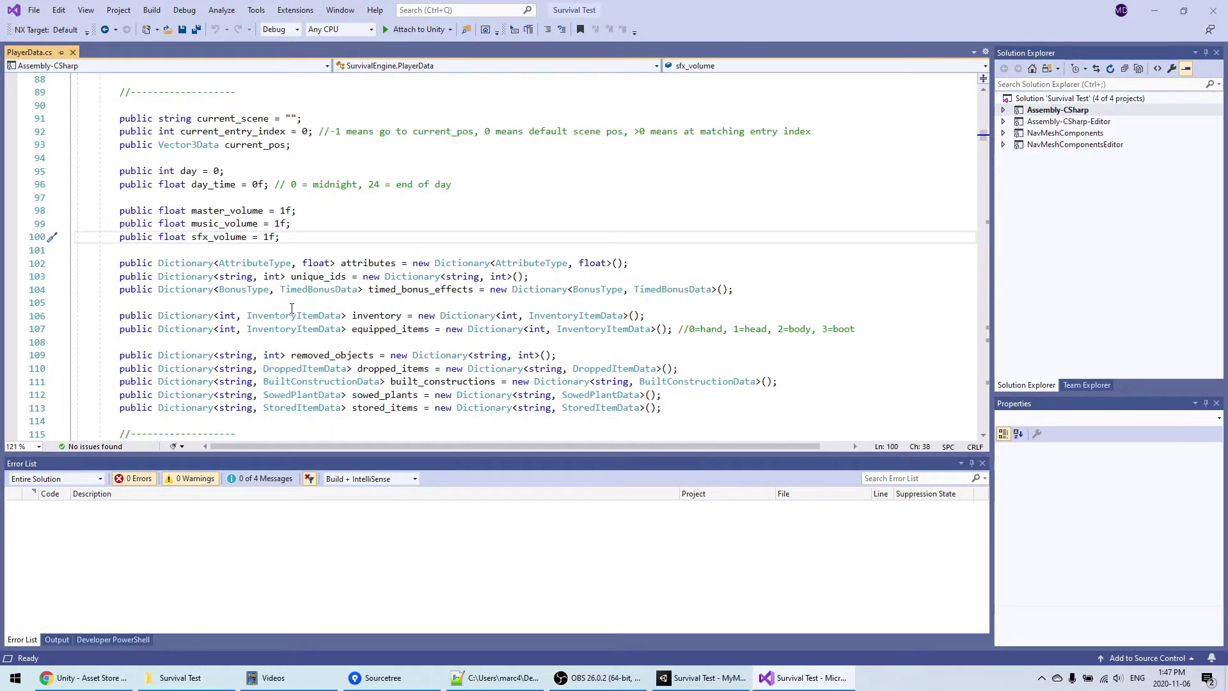
scroll(291, 309, up, 2)
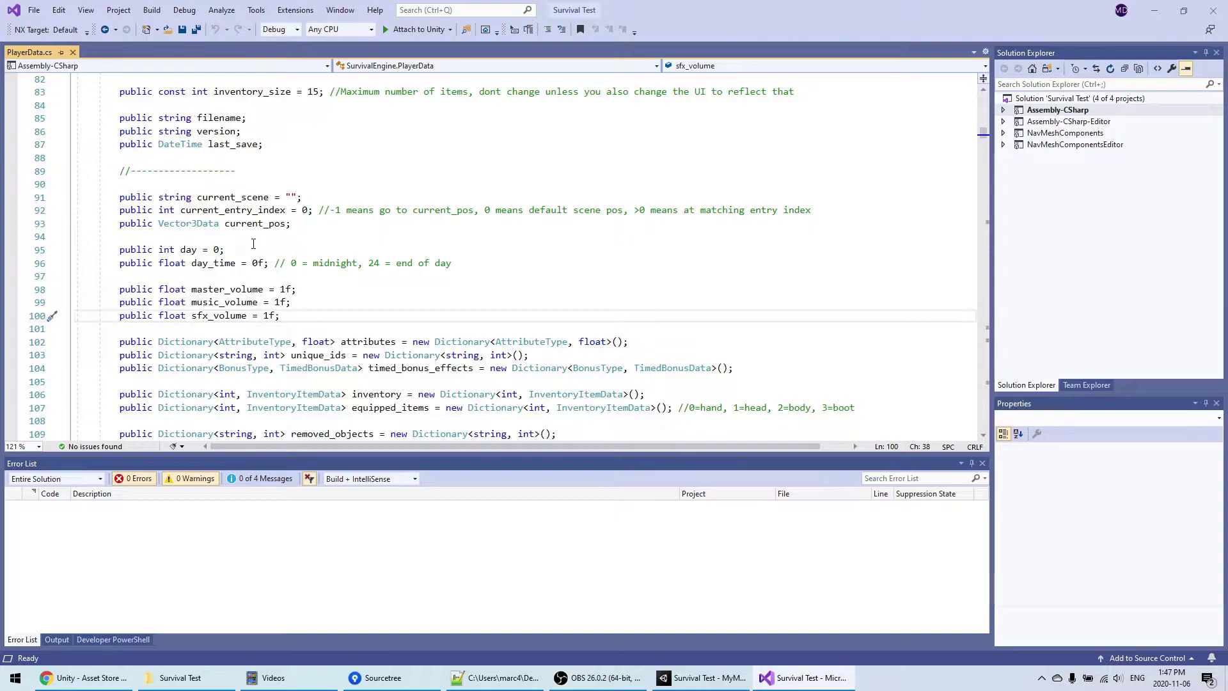
scroll(330, 306, up, 6)
scroll(330, 306, down, 6)
scroll(391, 253, down, 9)
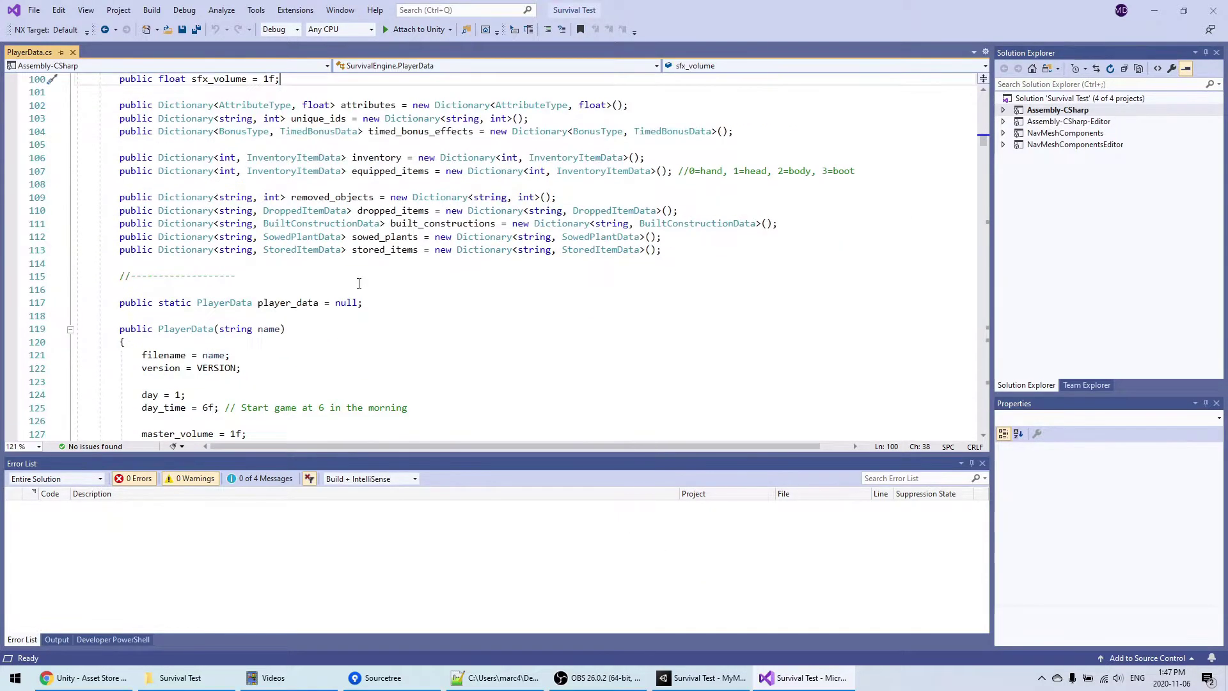
Begin a PlayerData.Get().mus expression on a new line at the end of the PlayerData constructor
click(274, 354)
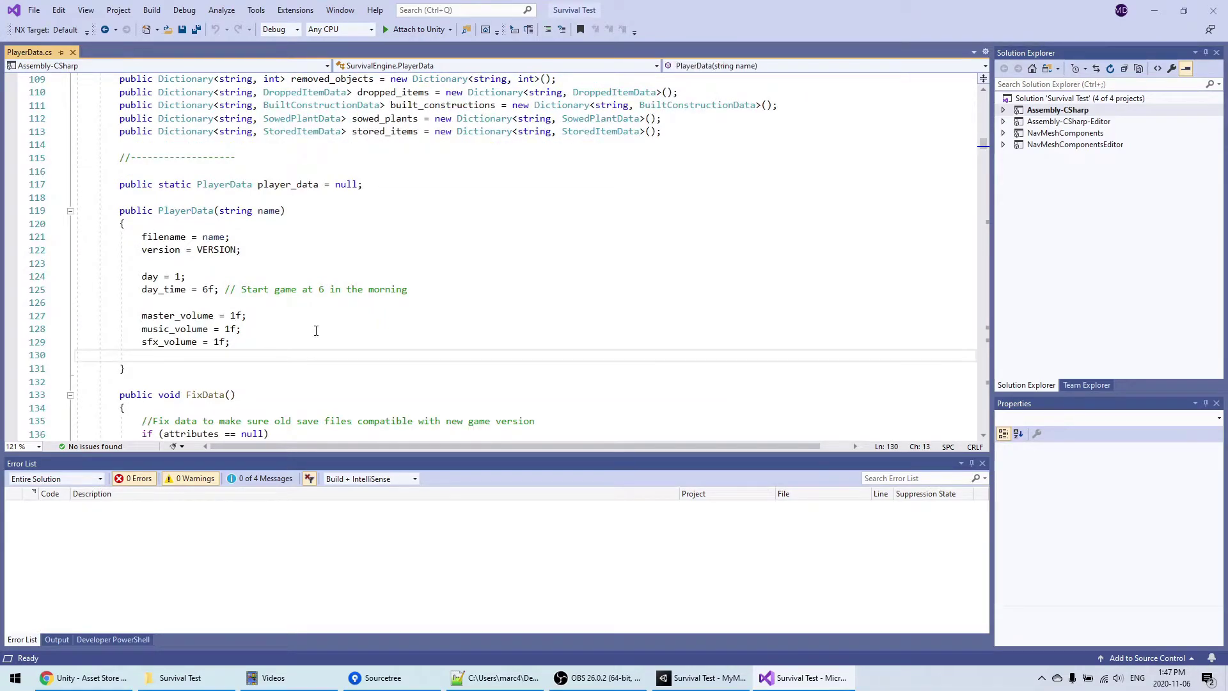
key(Return)
text(PlayerData.G)
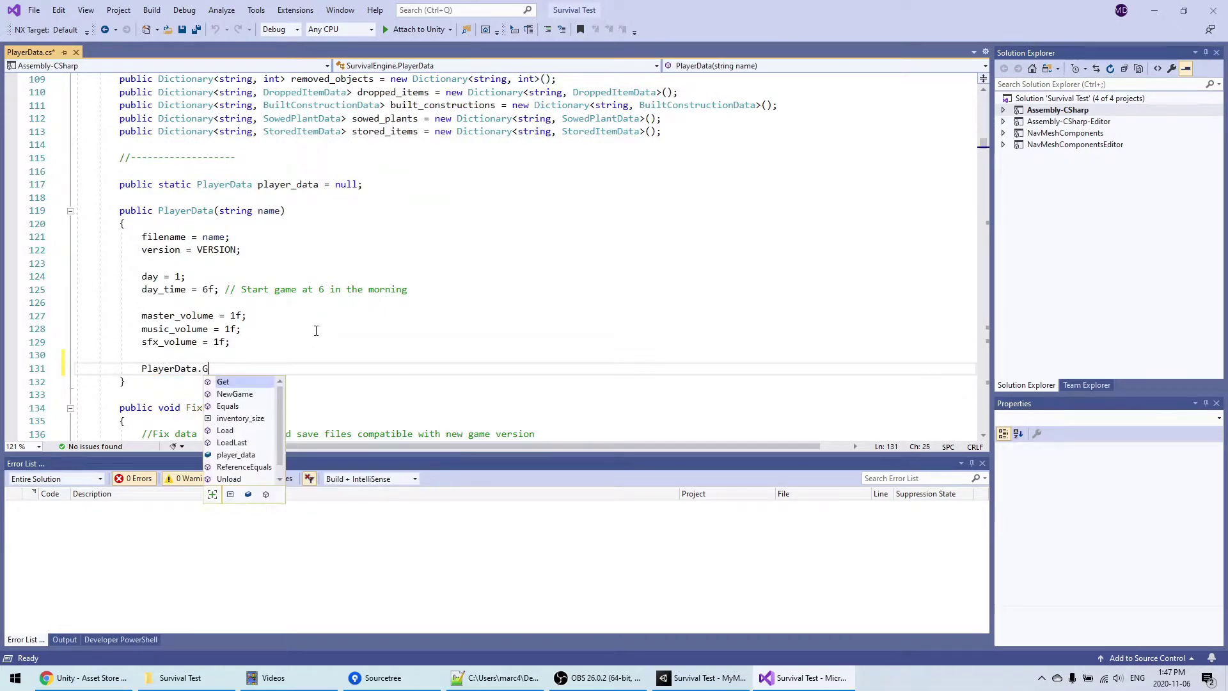
text(et().mus)
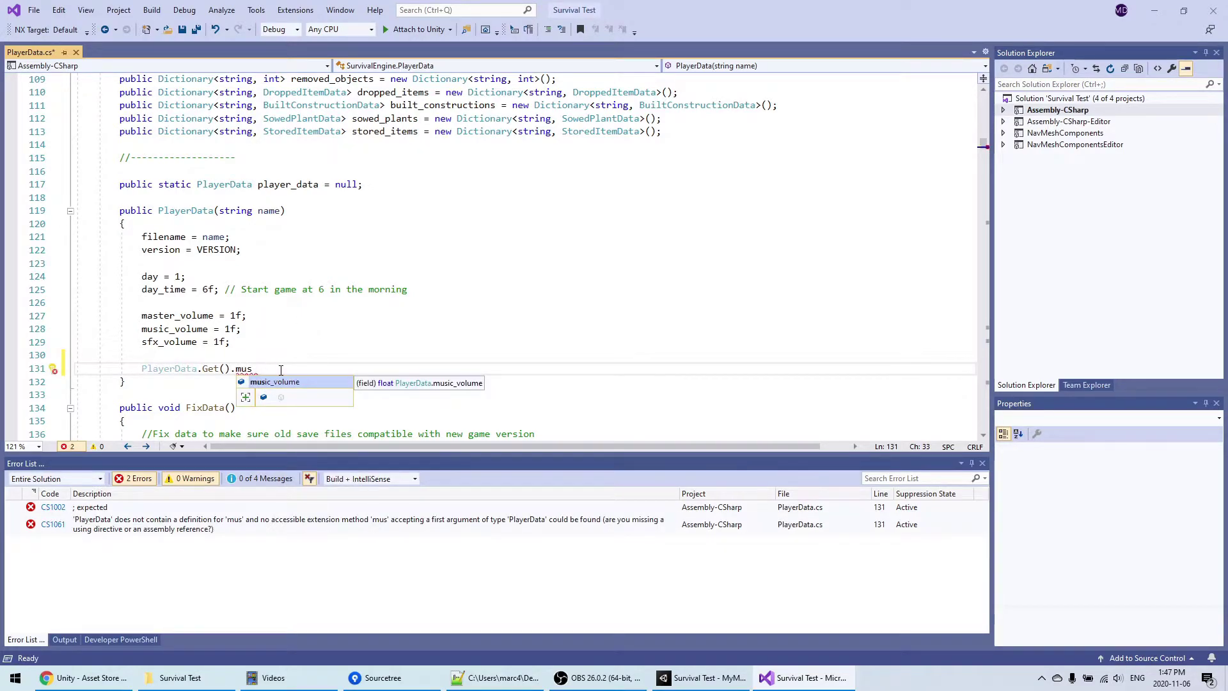
drag(280, 369, 280, 357)
Switch to Unity and open the UI folder inside the SurvivalEngine Prefabs folder
key(alt+Tab)
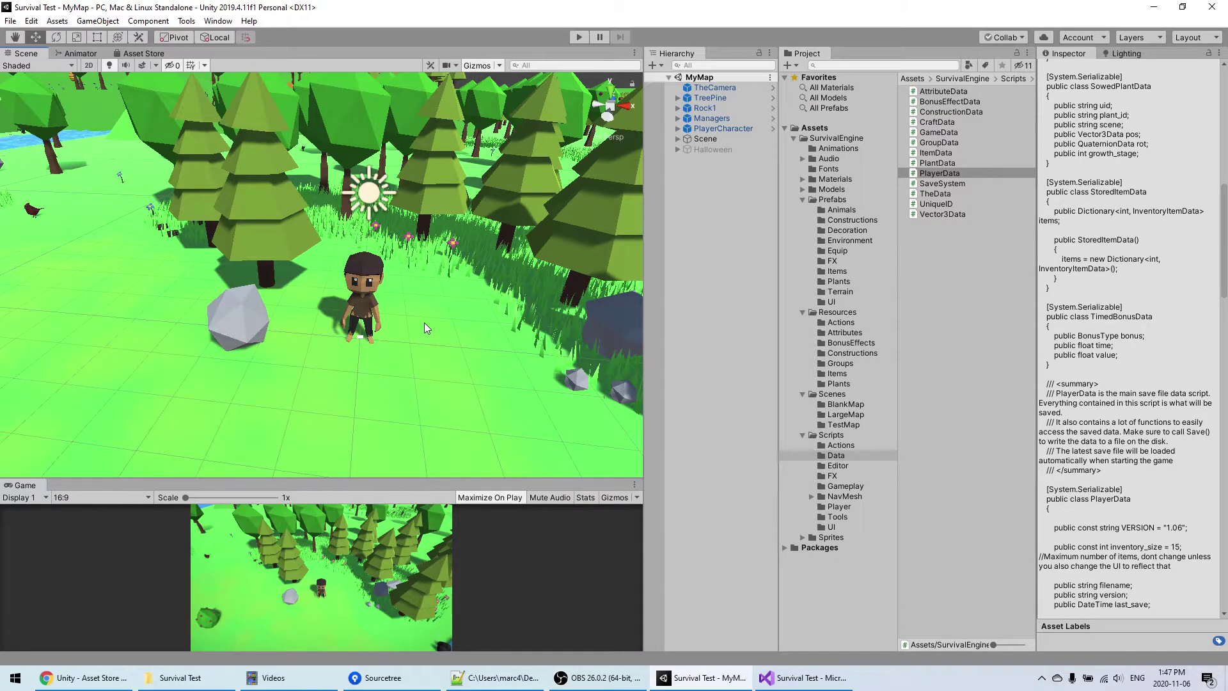
middle_drag(337, 290, 366, 281)
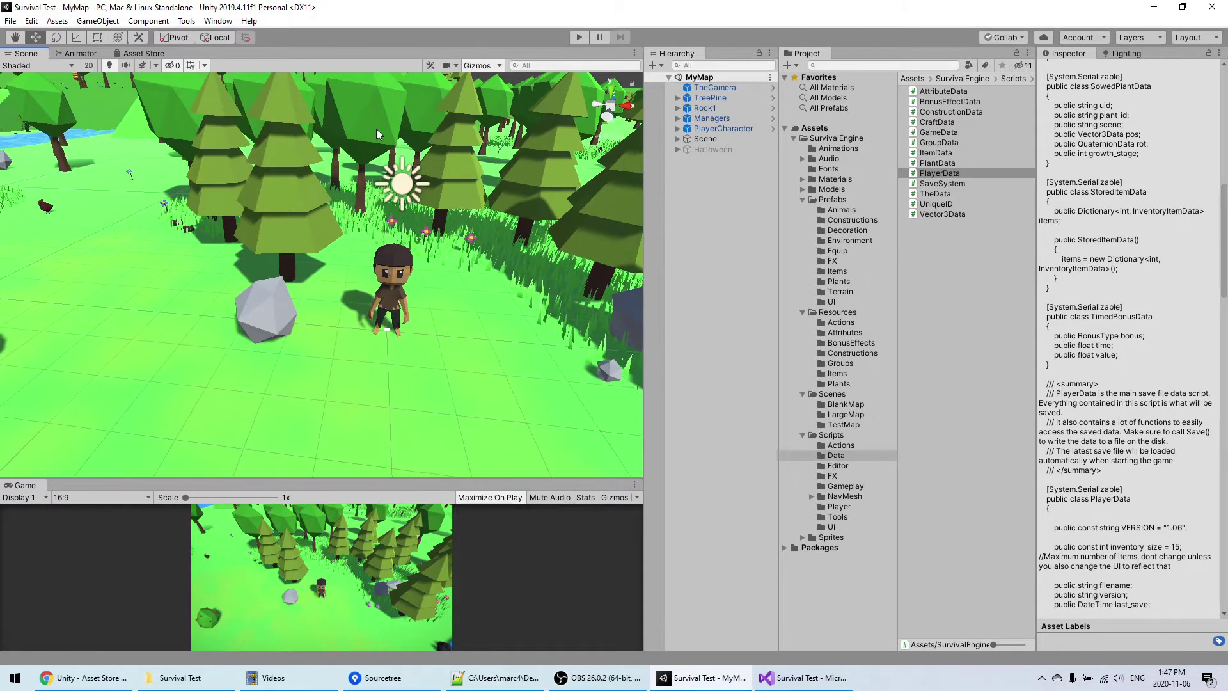
click(832, 200)
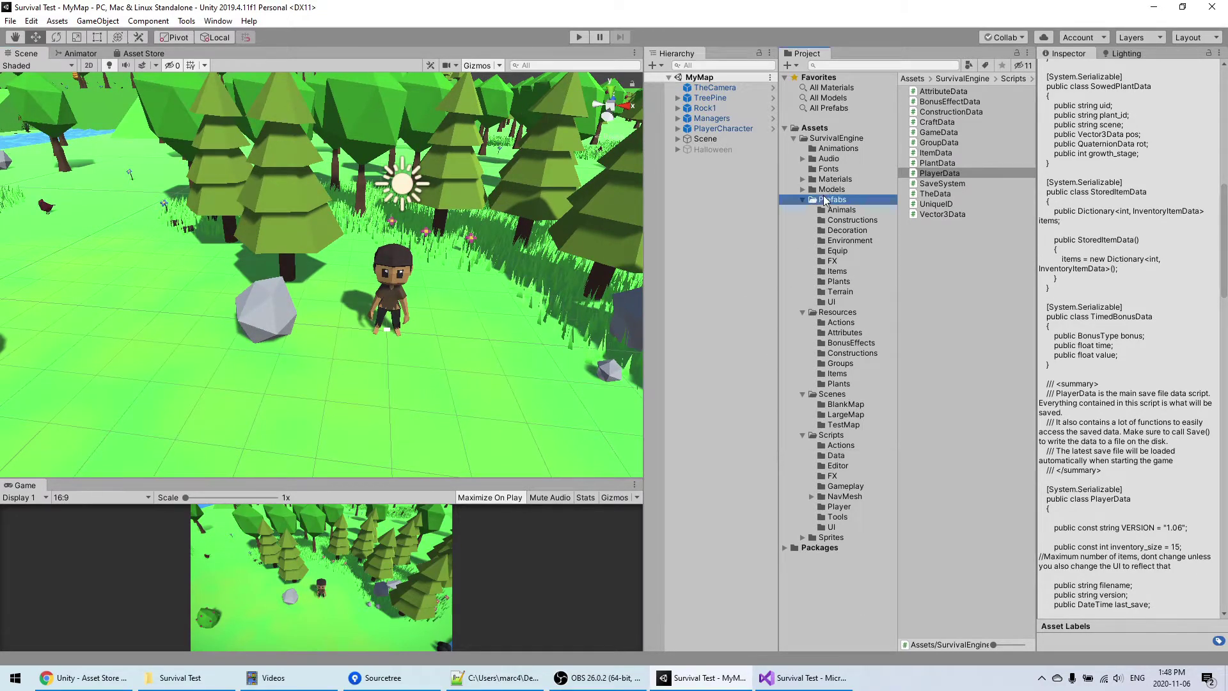
click(938, 184)
double_click(937, 183)
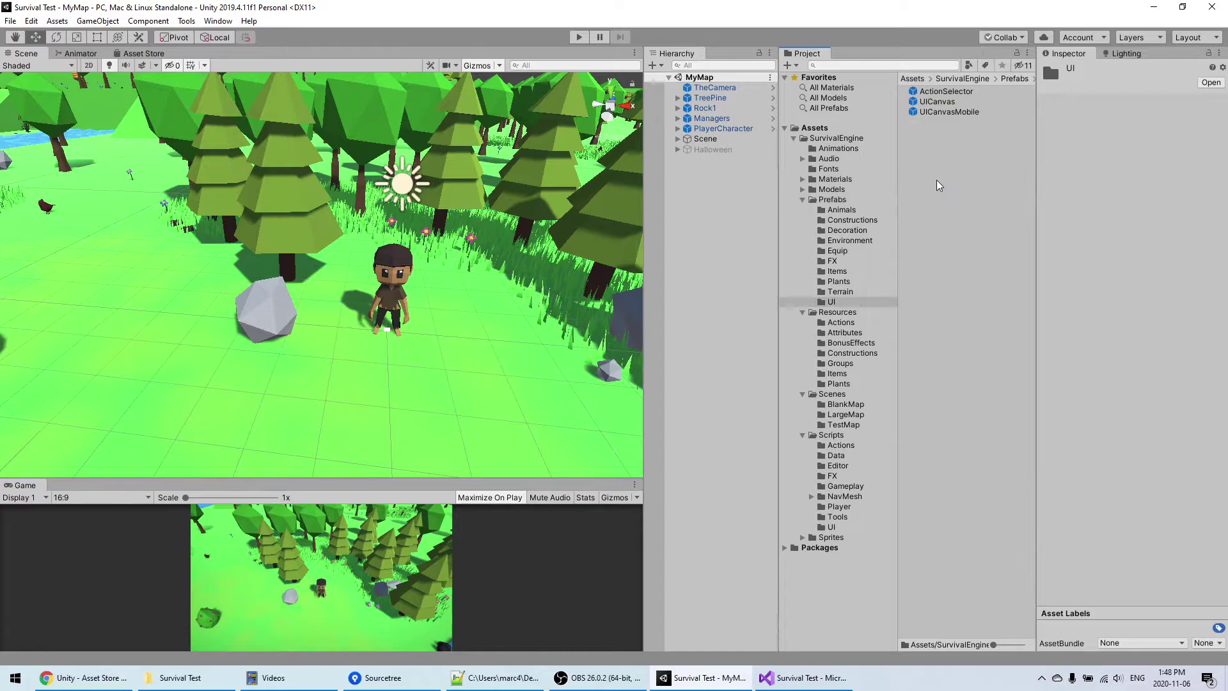
Compare the properties of the UICanvas and UICanvasMobile prefabs
click(937, 101)
click(933, 111)
click(935, 102)
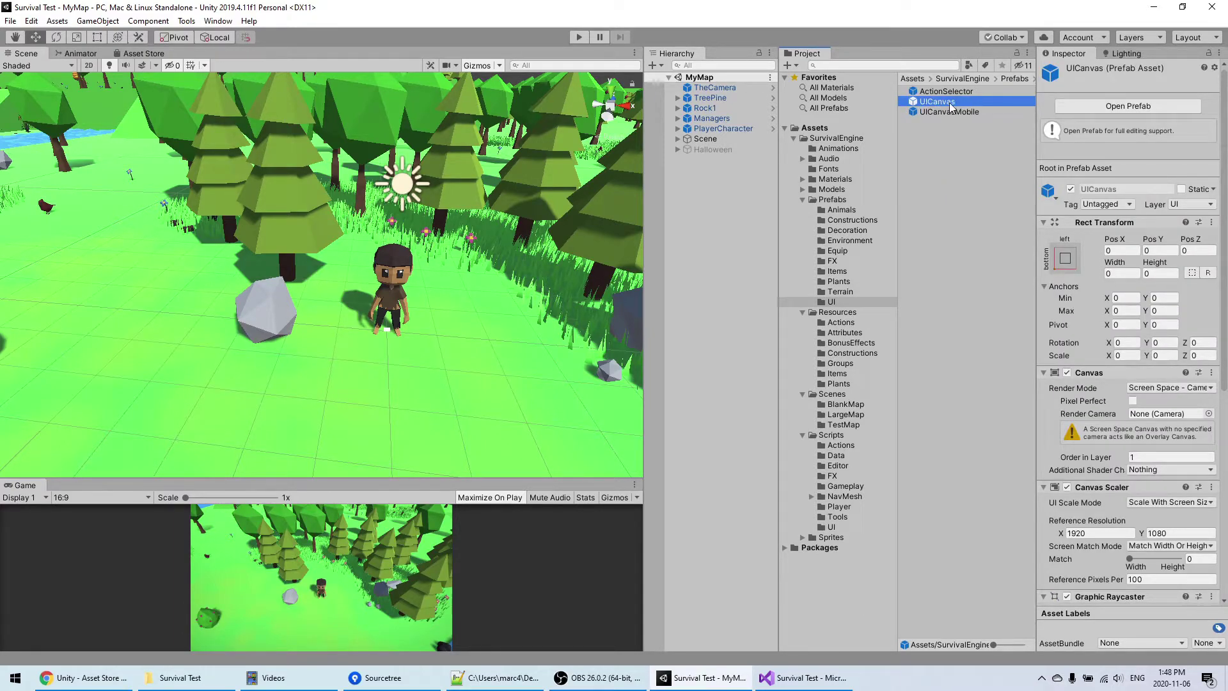
click(955, 114)
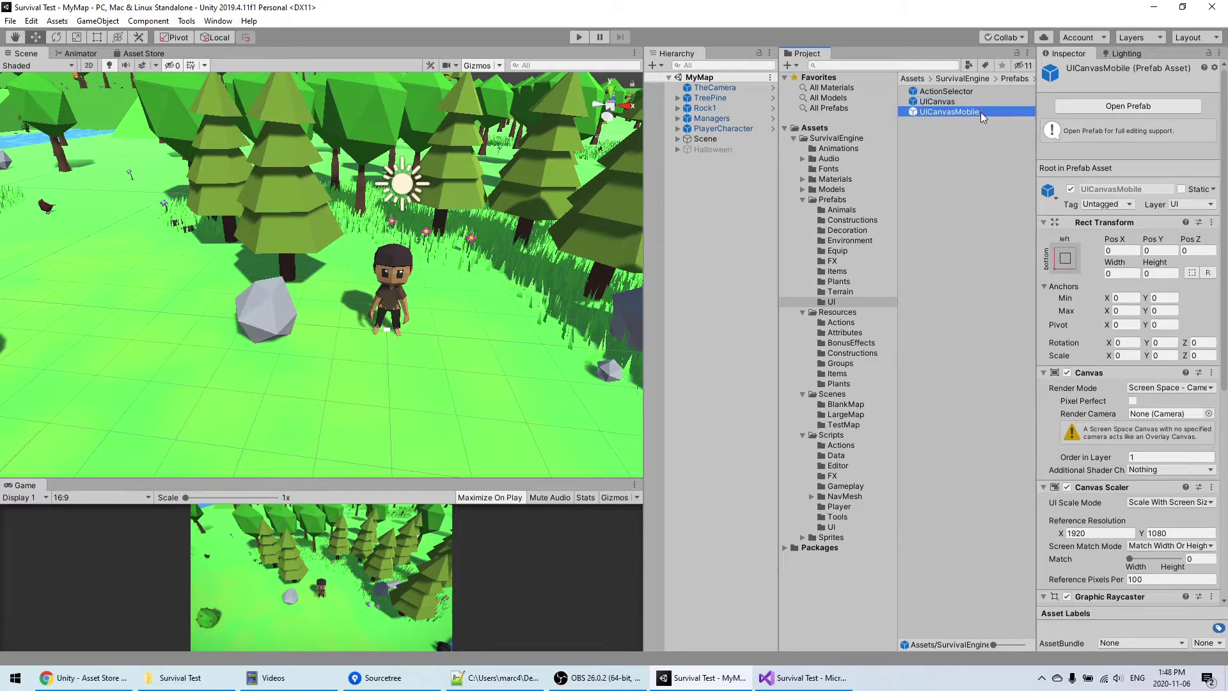
click(953, 104)
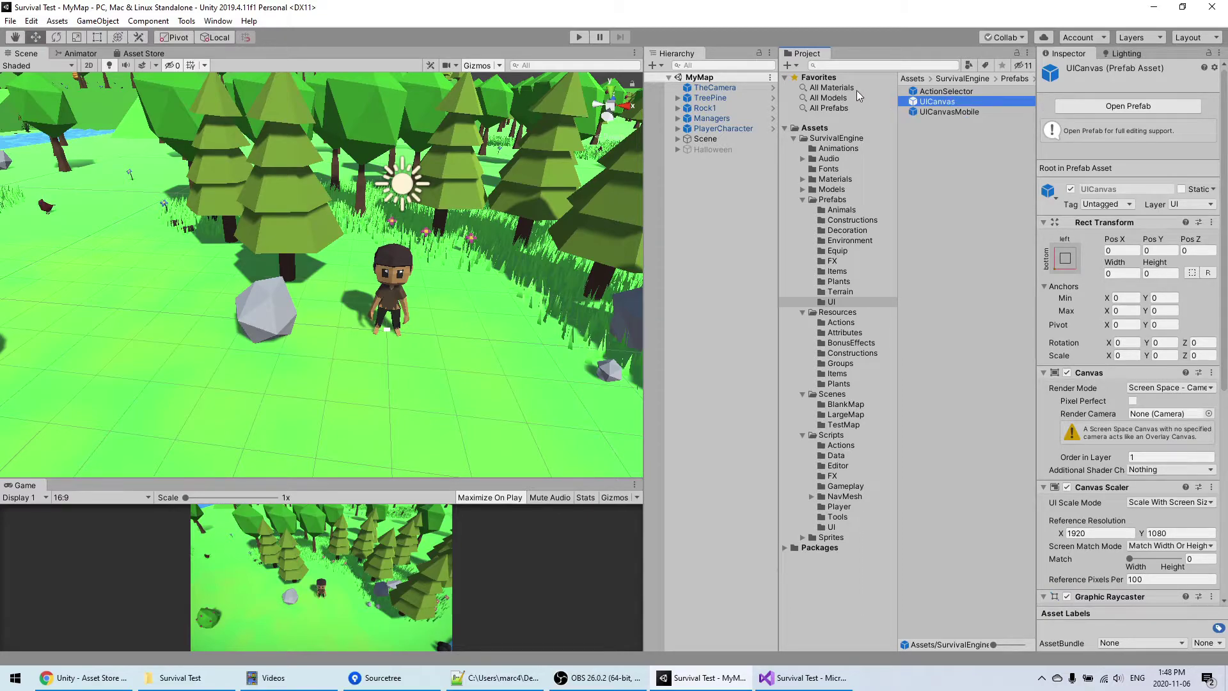
Check the Android platform options in the Build Settings, go back to PC, Mac & Linux Standalone, and close the dialog
click(10, 21)
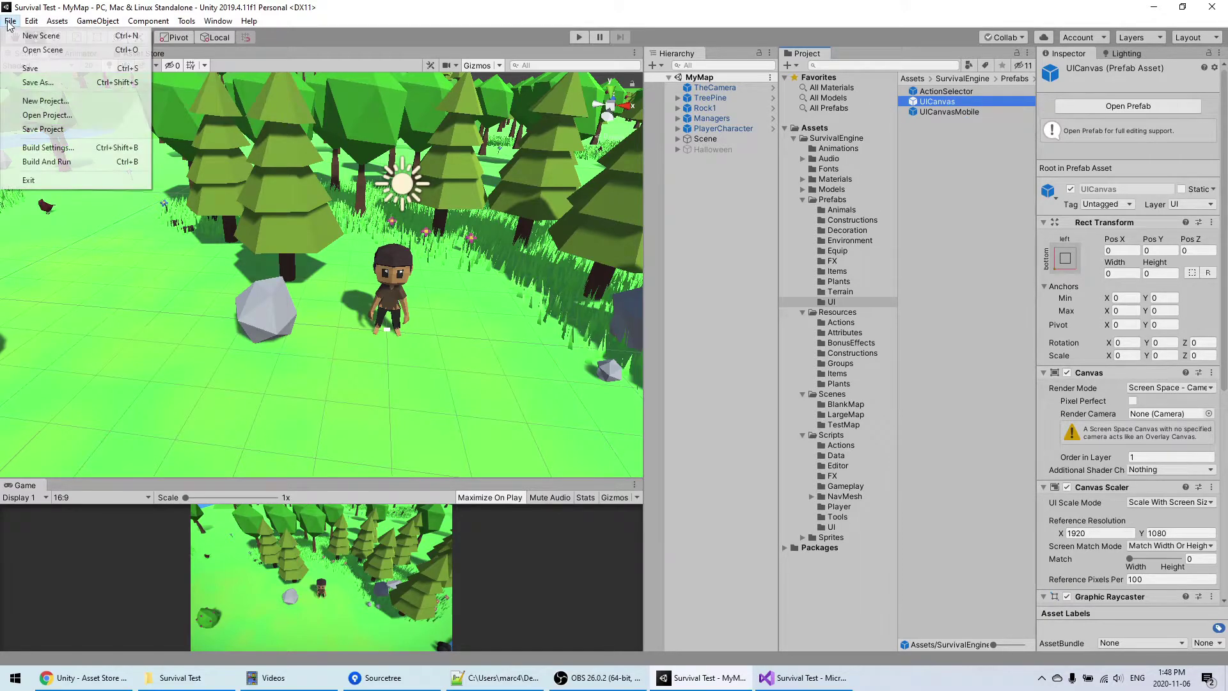
click(74, 151)
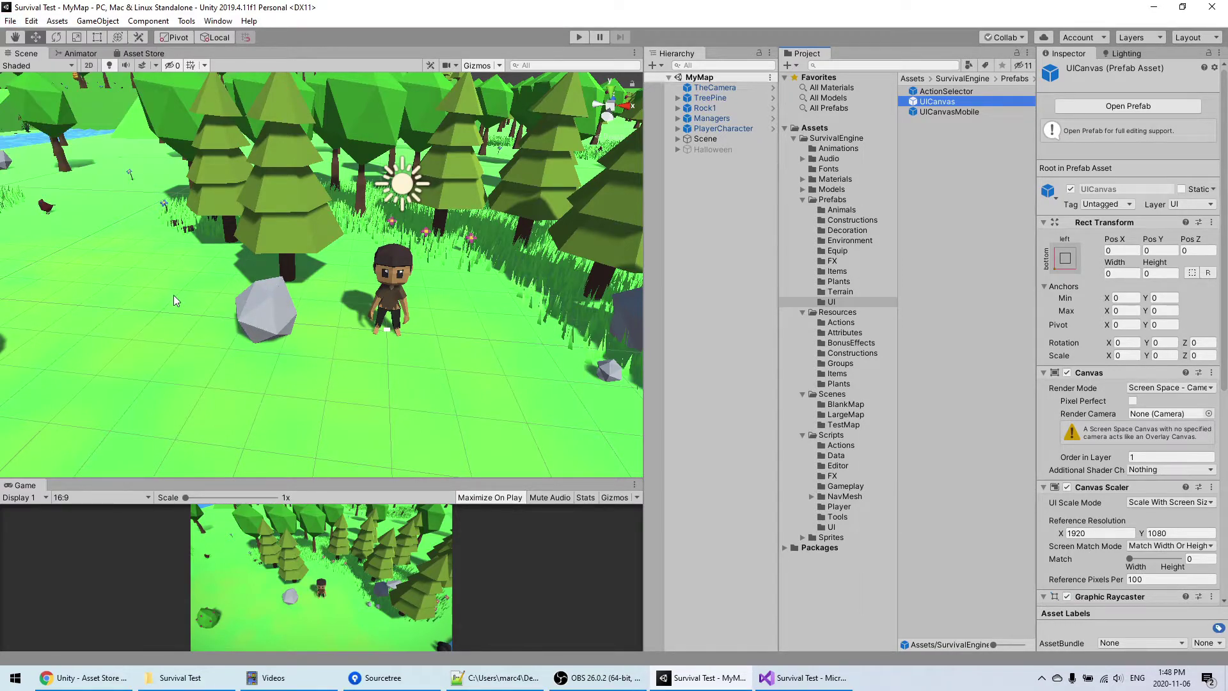
click(10, 21)
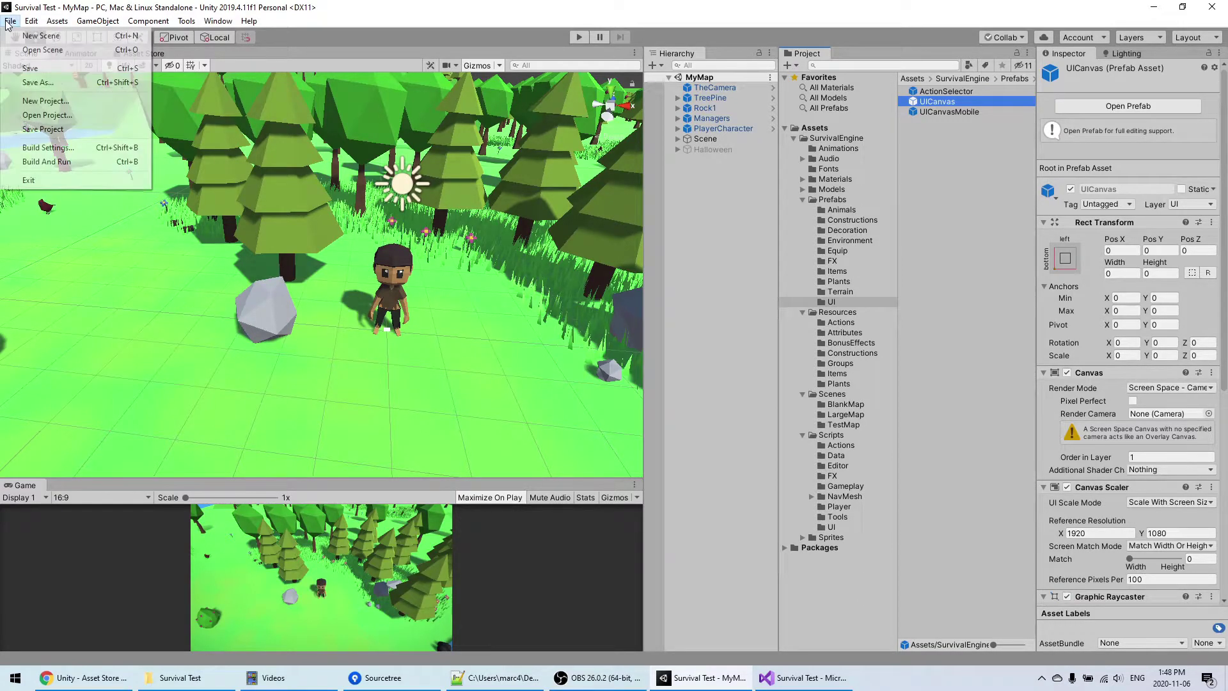
click(42, 150)
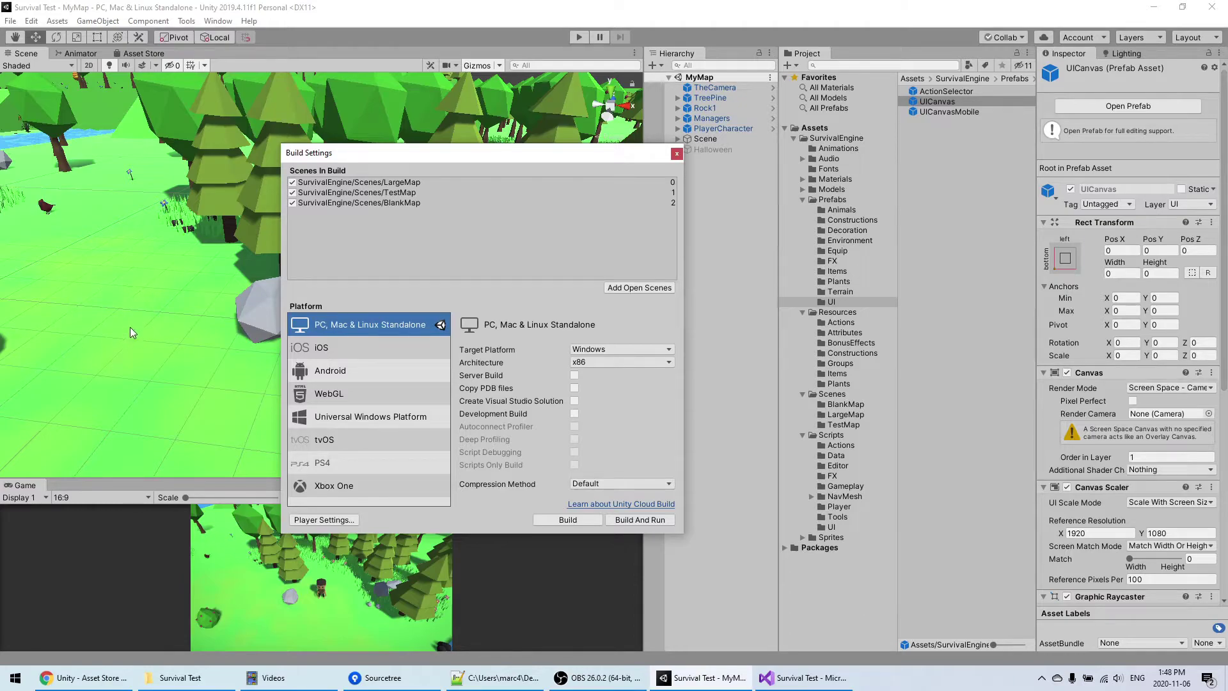
click(335, 375)
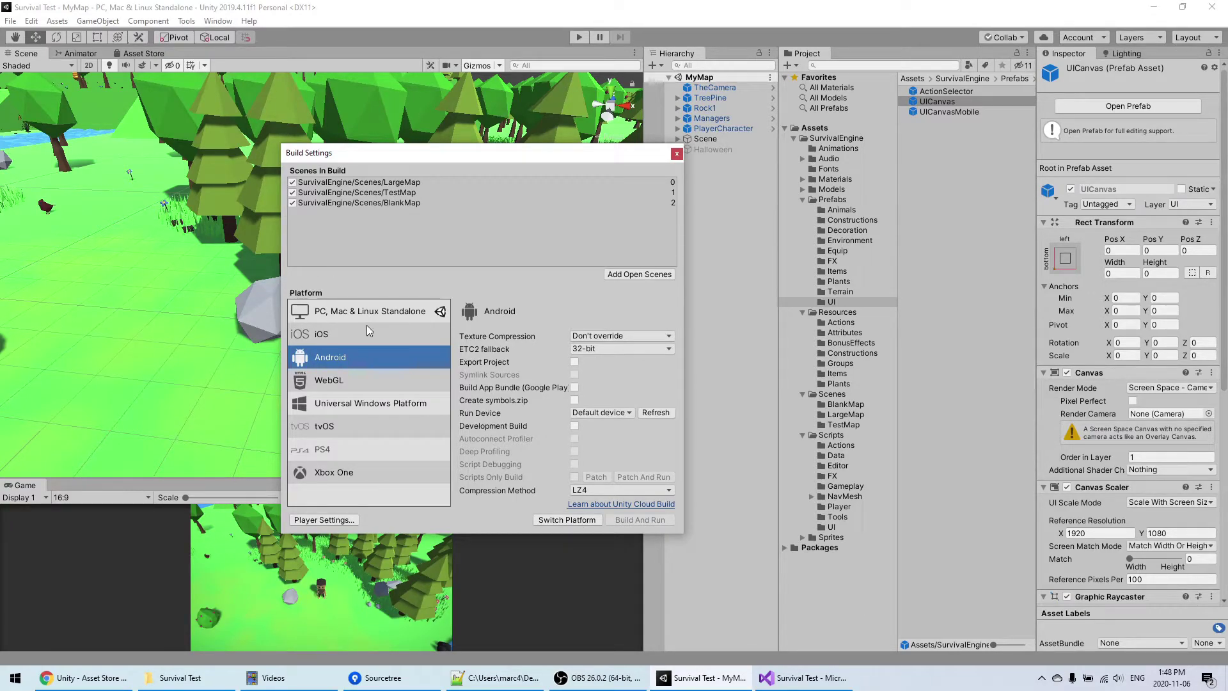
click(356, 312)
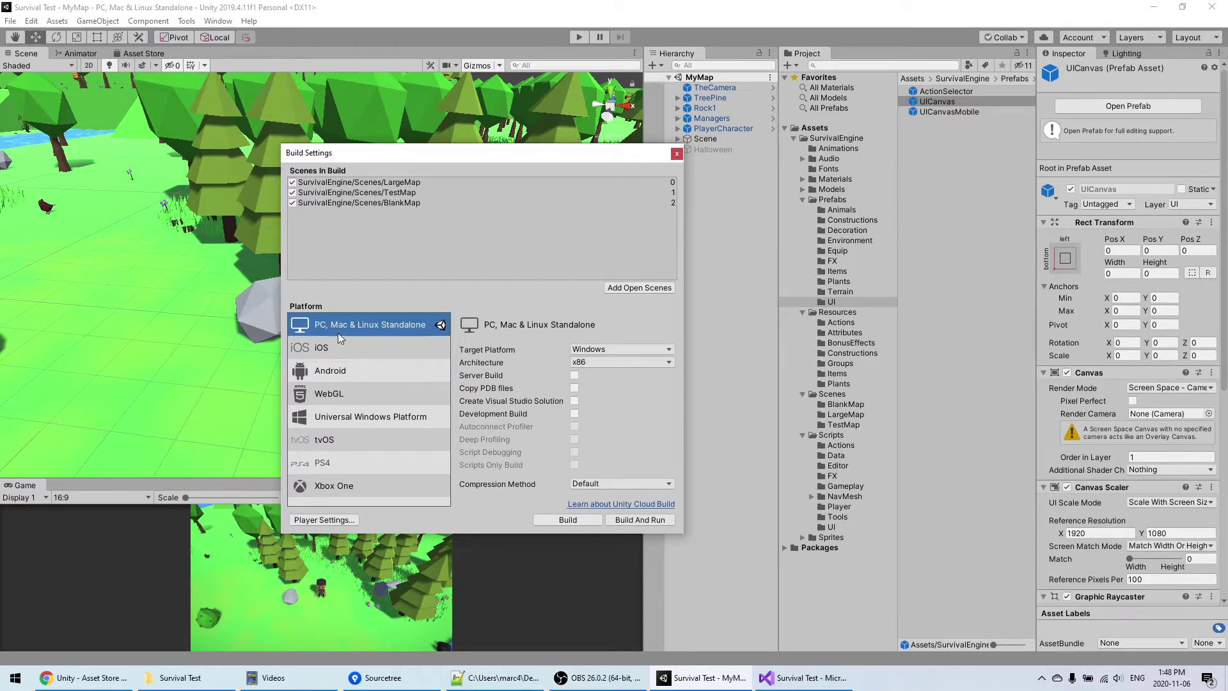
click(676, 154)
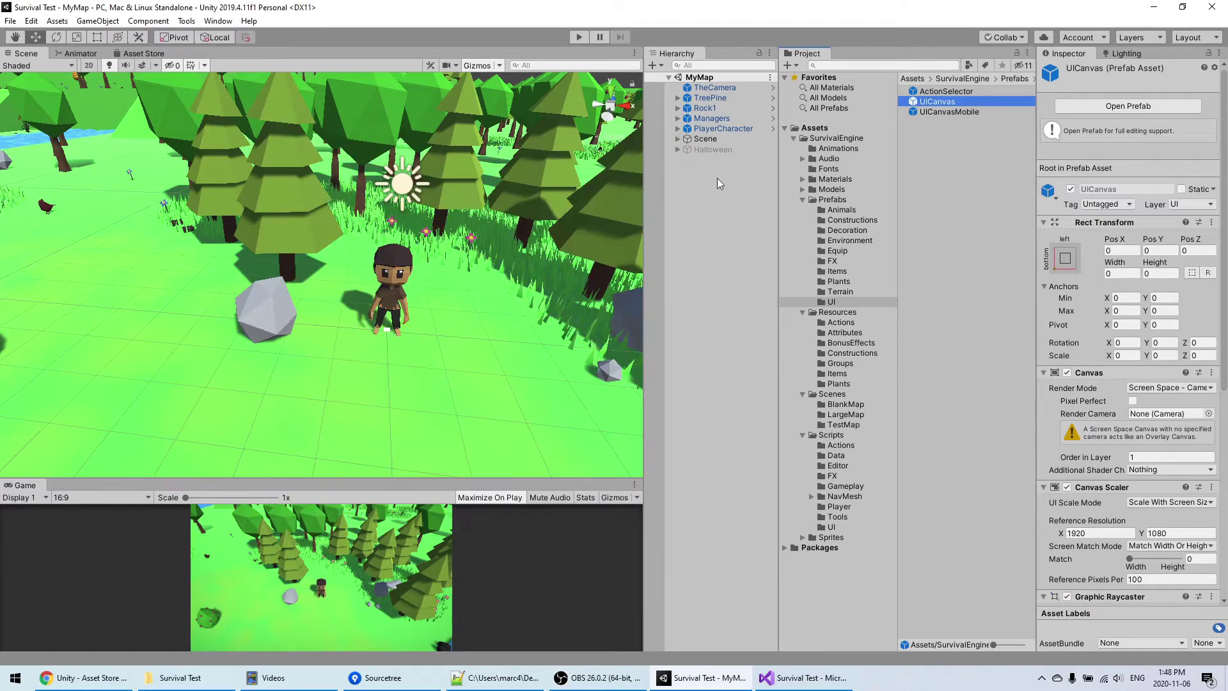
Open the UICanvas prefab for editing and show it in the 2D scene view
click(951, 112)
click(952, 102)
click(927, 110)
click(931, 103)
click(1127, 106)
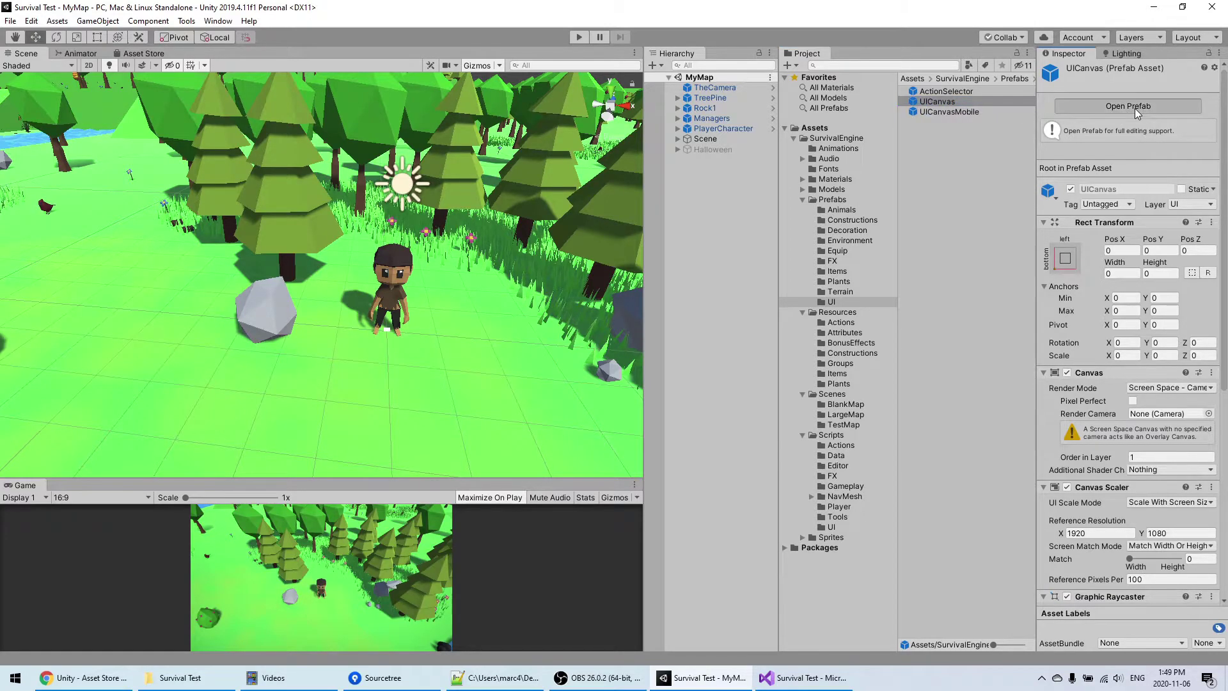
alt+drag(283, 299, 332, 234)
middle_drag(264, 289, 355, 331)
scroll(346, 275, up, 4)
middle_drag(480, 250, 447, 253)
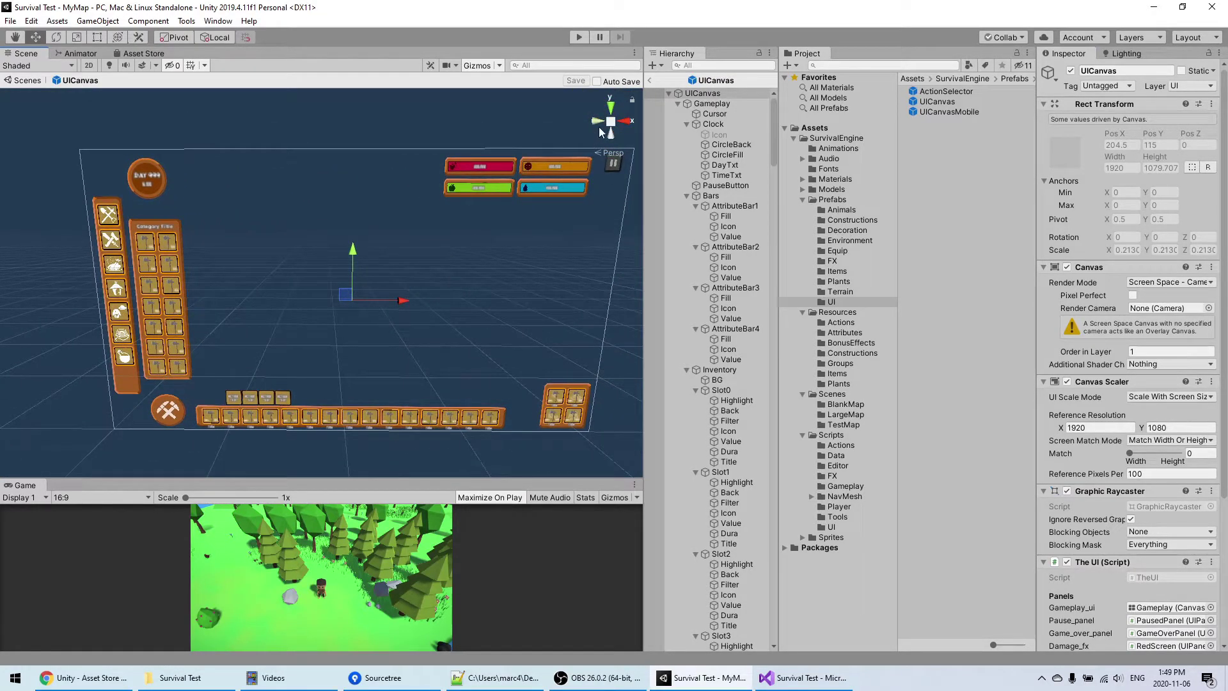
click(89, 65)
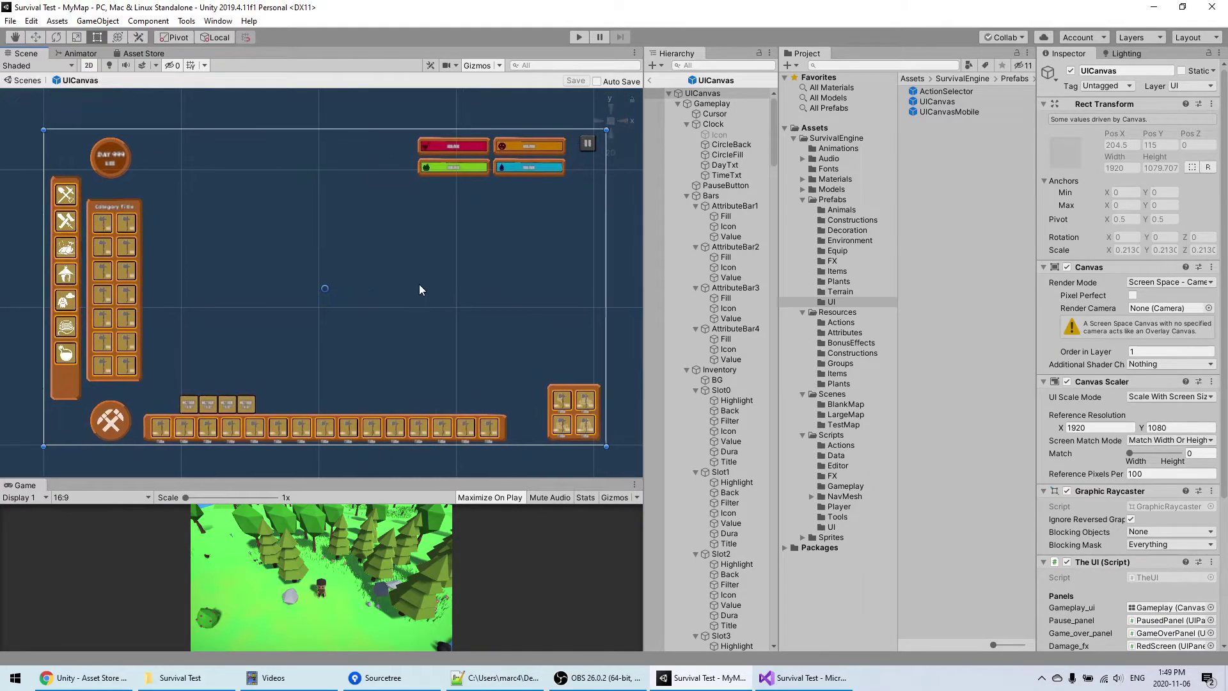
Collapse the Clock, Bars and Inventory groups in the UICanvas hierarchy and move the Clock horizontally beside the attribute bars, to X 1150
click(686, 124)
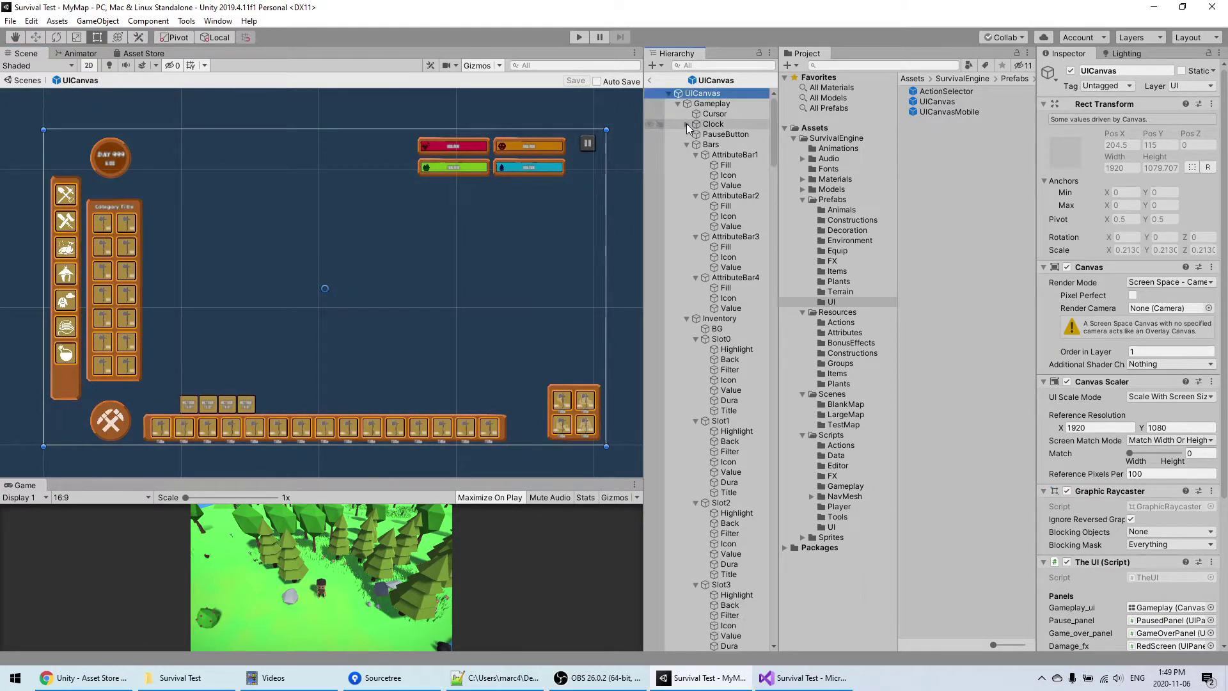
click(687, 146)
click(686, 155)
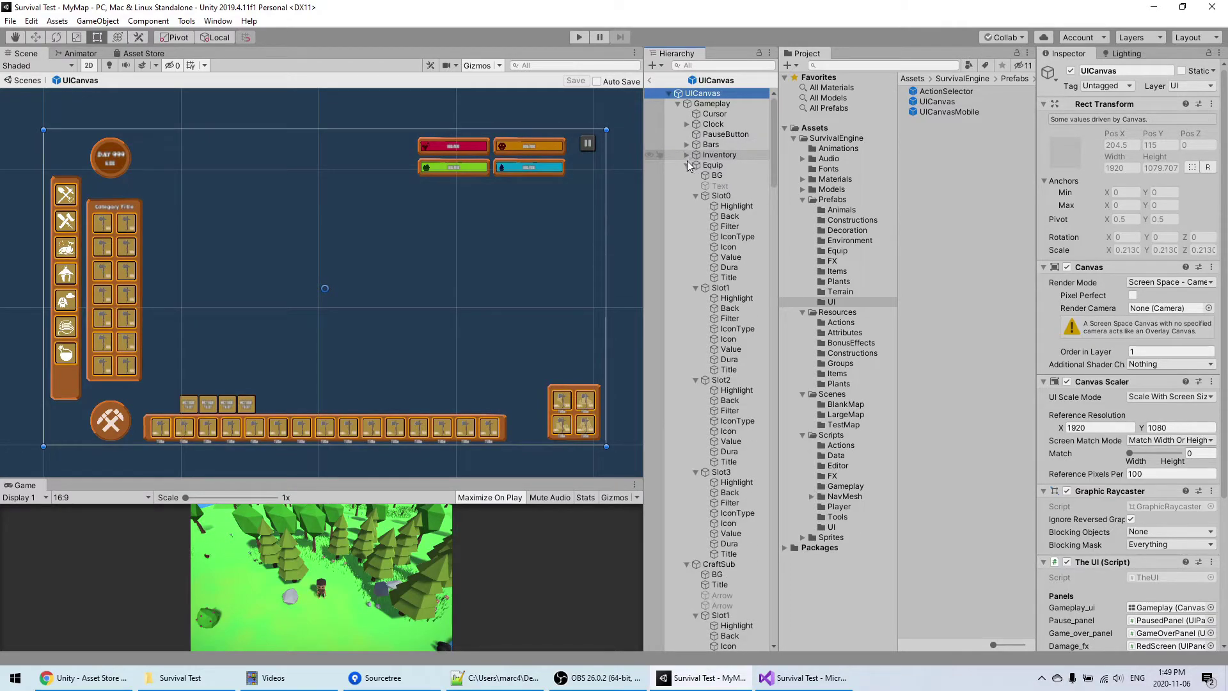
click(739, 115)
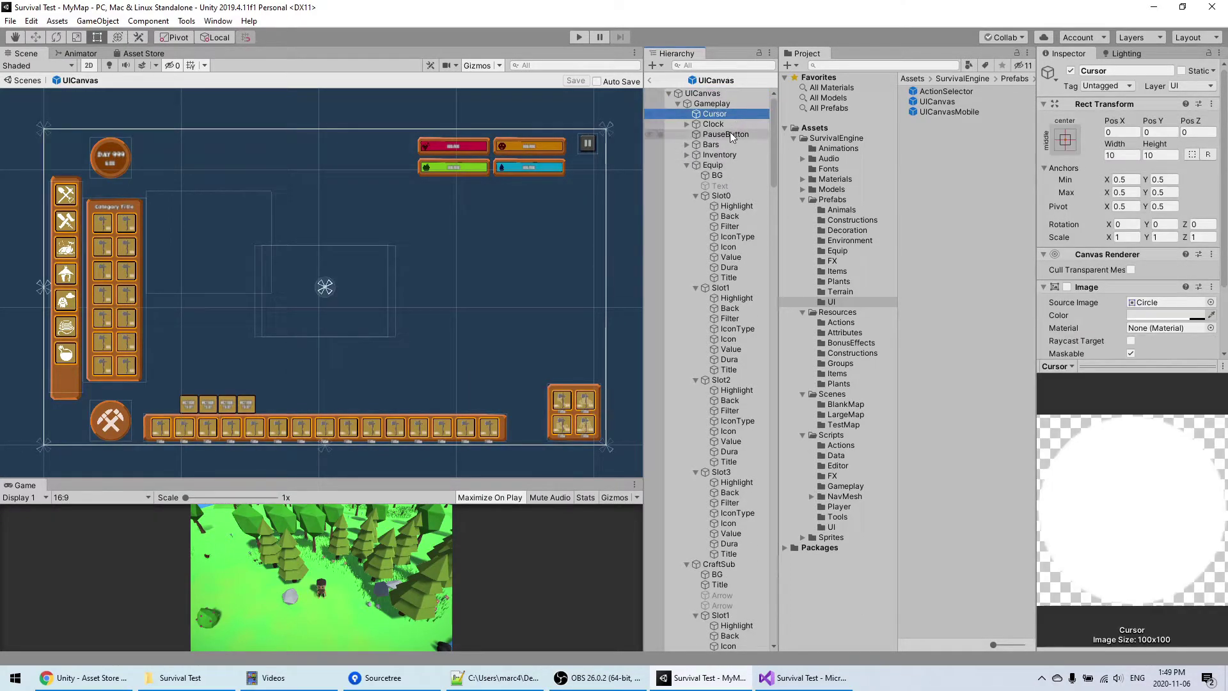
double_click(730, 125)
click(36, 37)
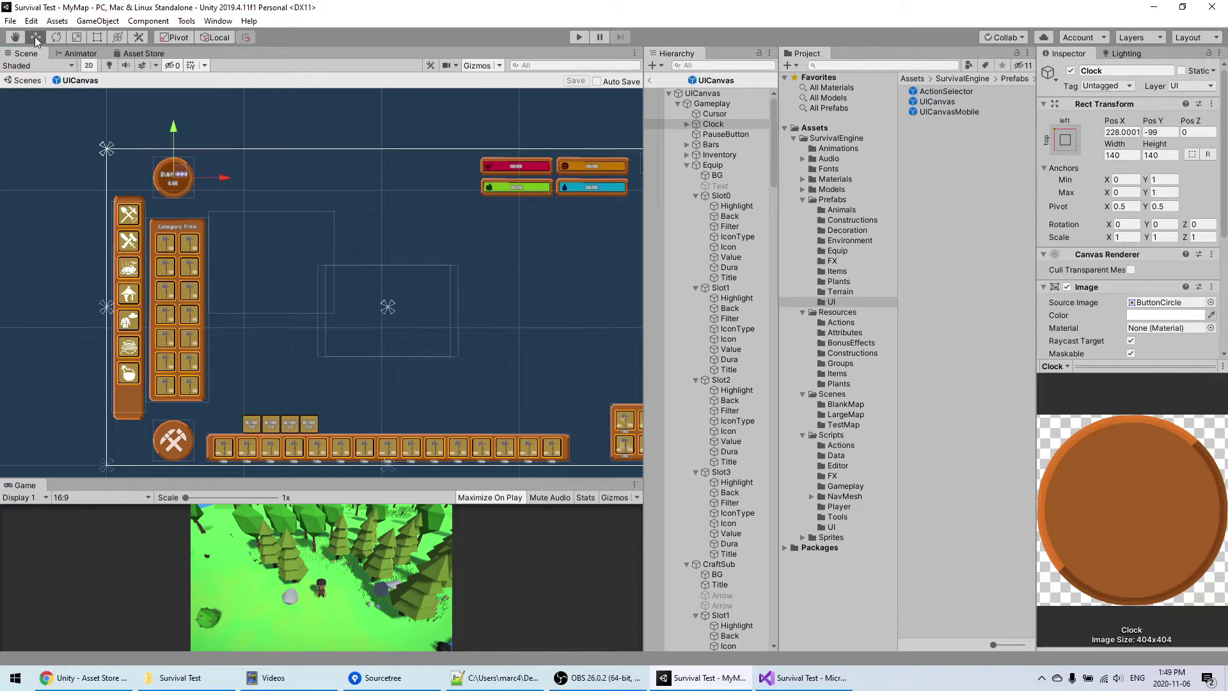
drag(217, 182, 464, 199)
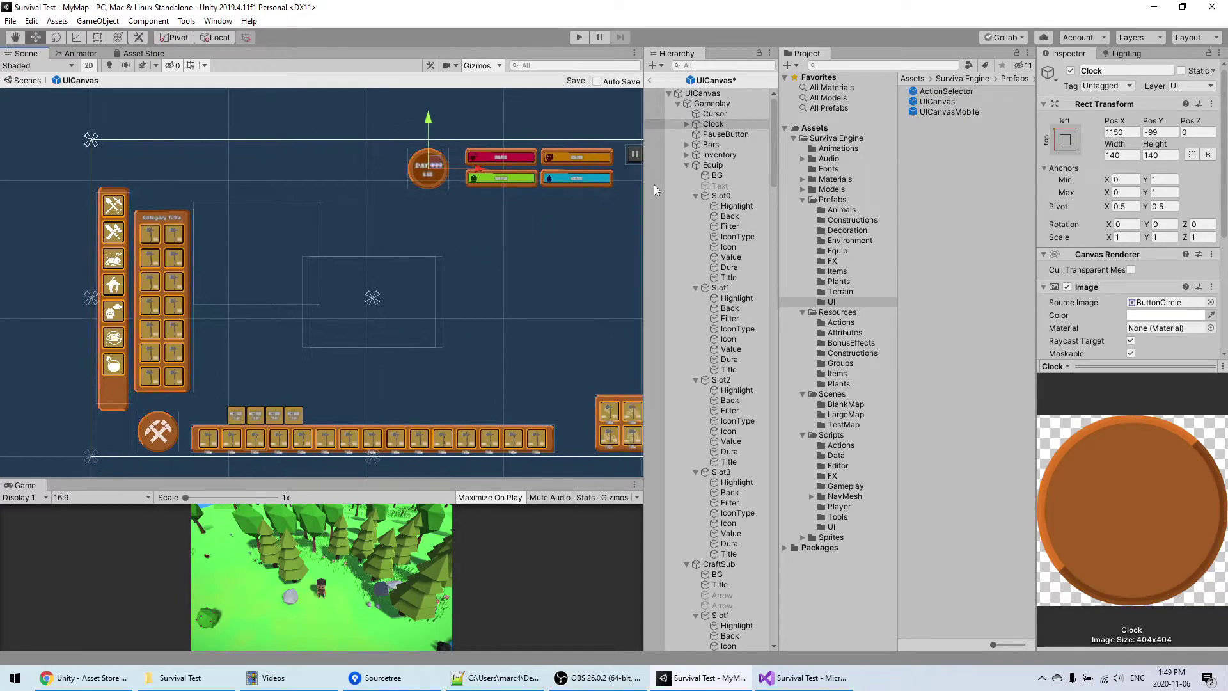
Preview the CraftInfo panel by setting its Canvas Group alpha to 1, and restore the alpha to 0 after inspecting the layout
click(687, 165)
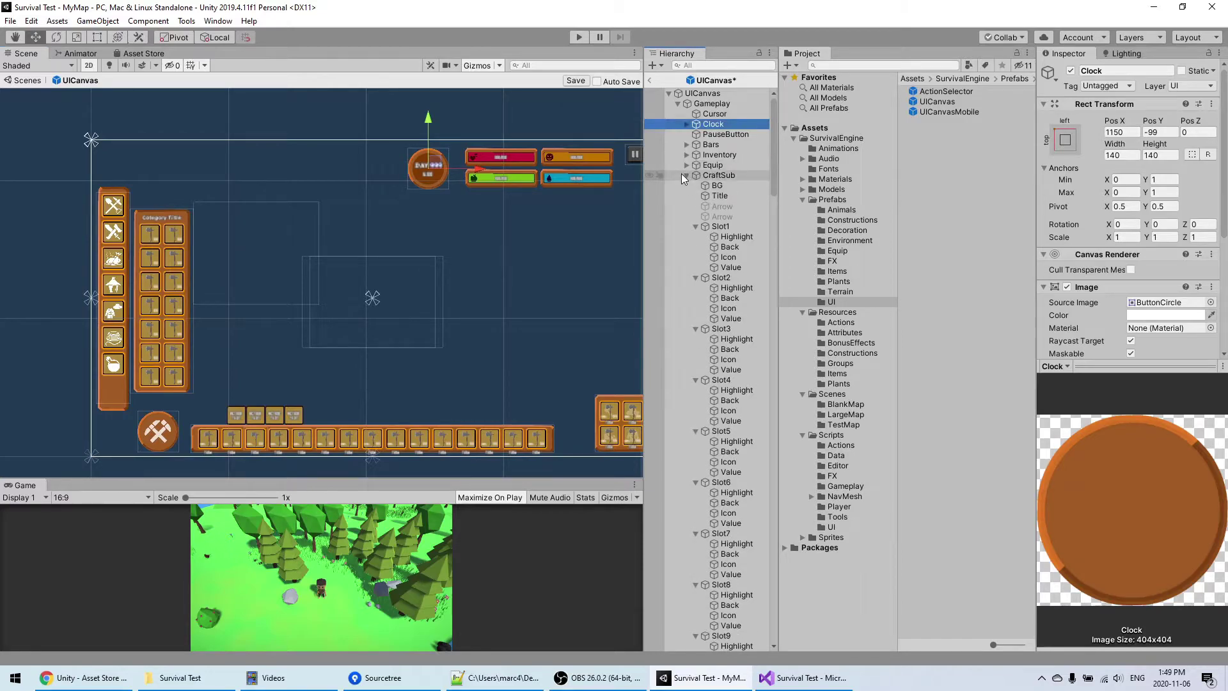
click(681, 175)
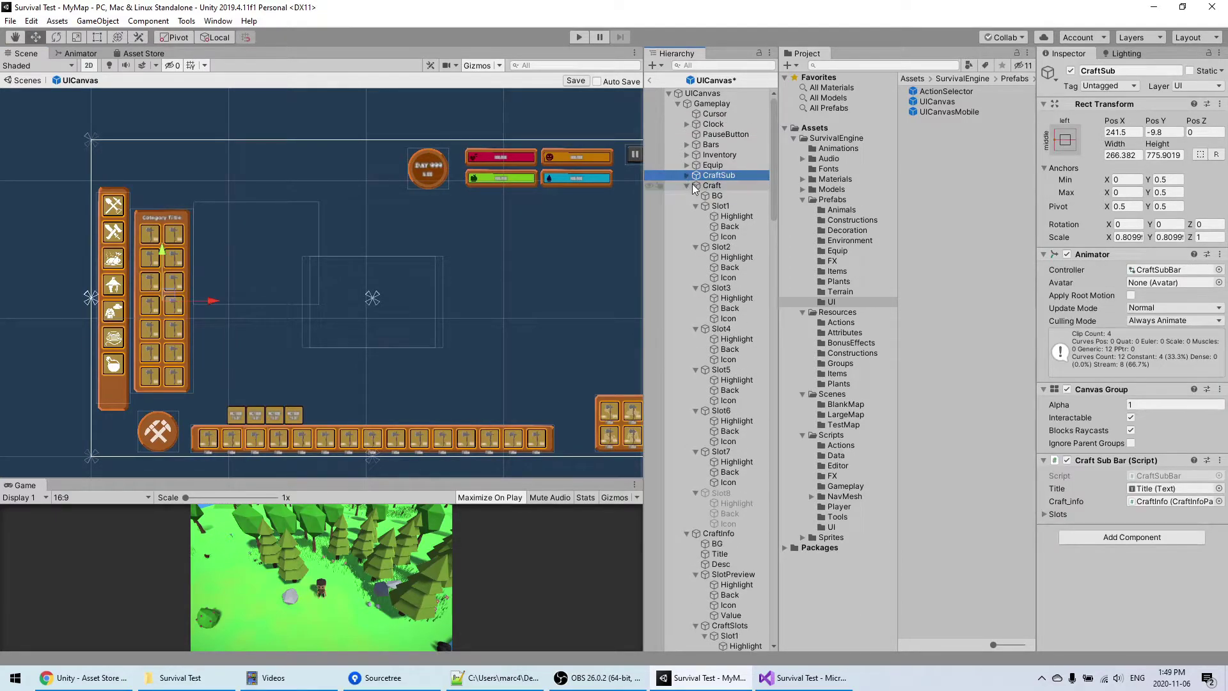
click(686, 184)
click(708, 182)
click(717, 195)
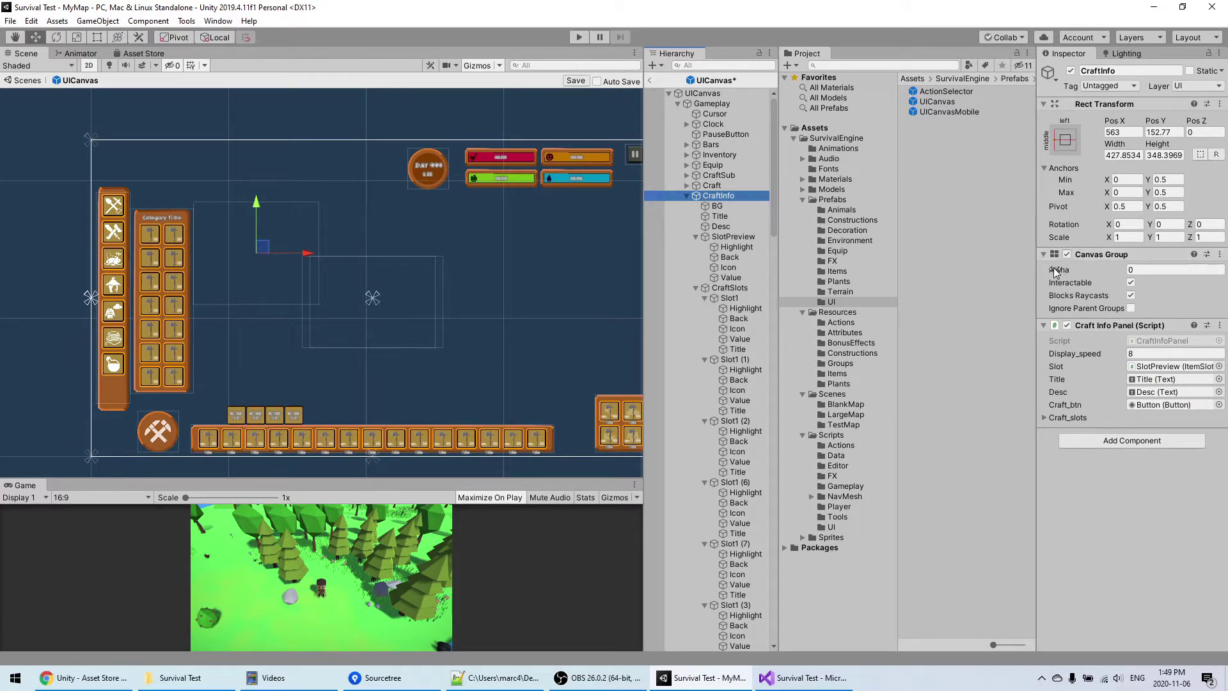
click(1156, 269)
text(1)
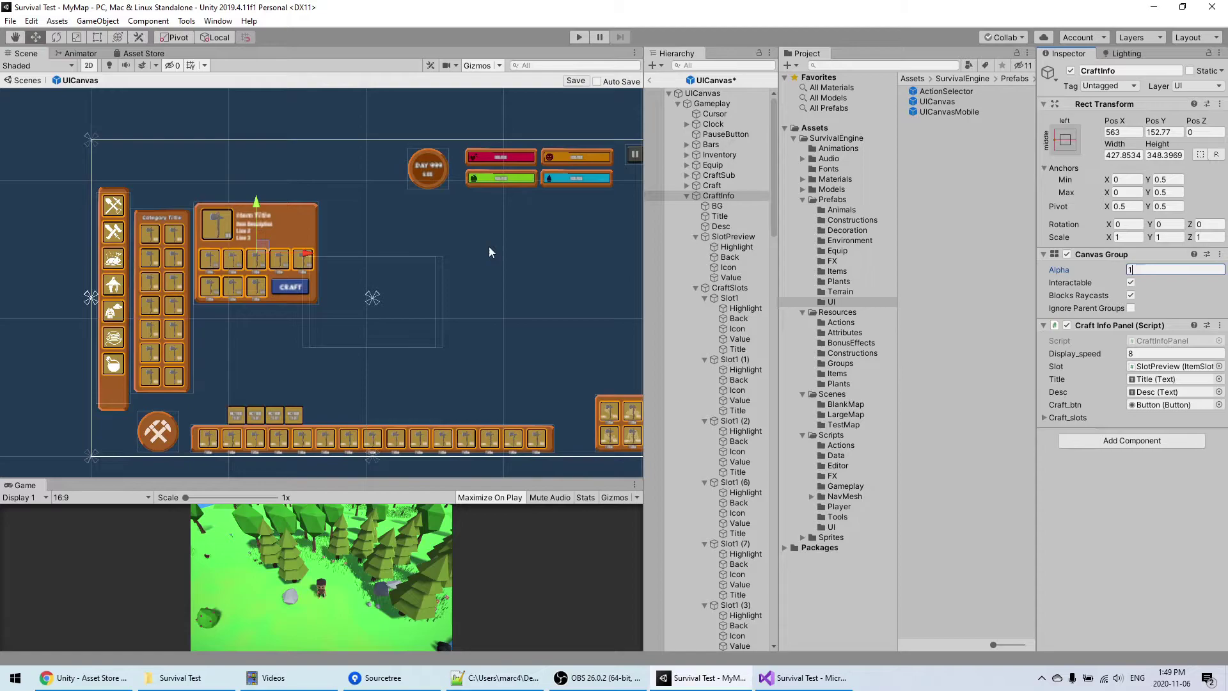
scroll(309, 246, up, 2)
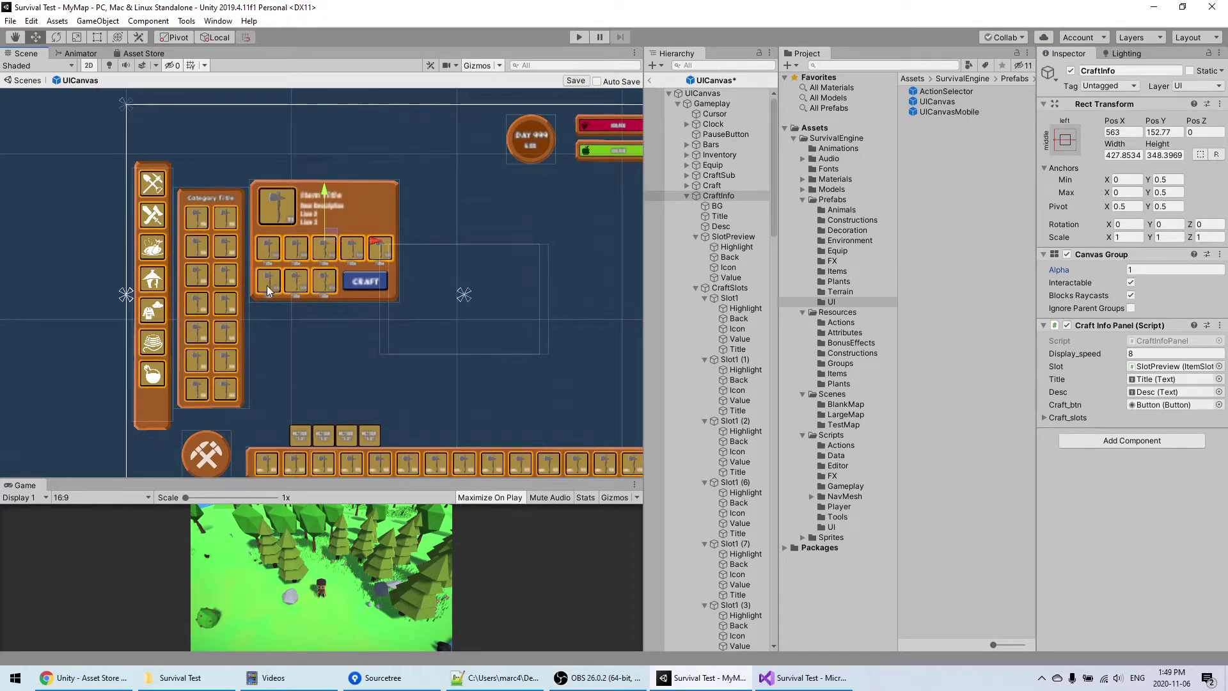
click(1140, 270)
text(0)
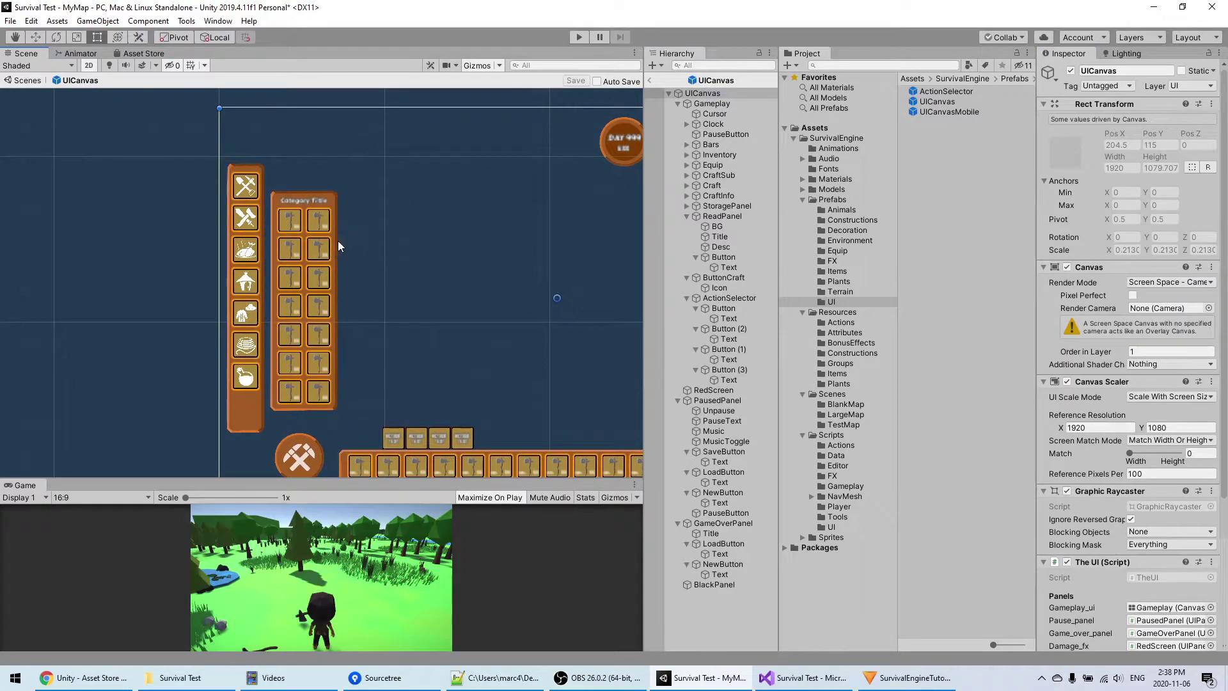
Collapse the ReadPanel, ButtonCraft and ActionSelector groups in the UICanvas hierarchy
middle_drag(262, 206, 284, 188)
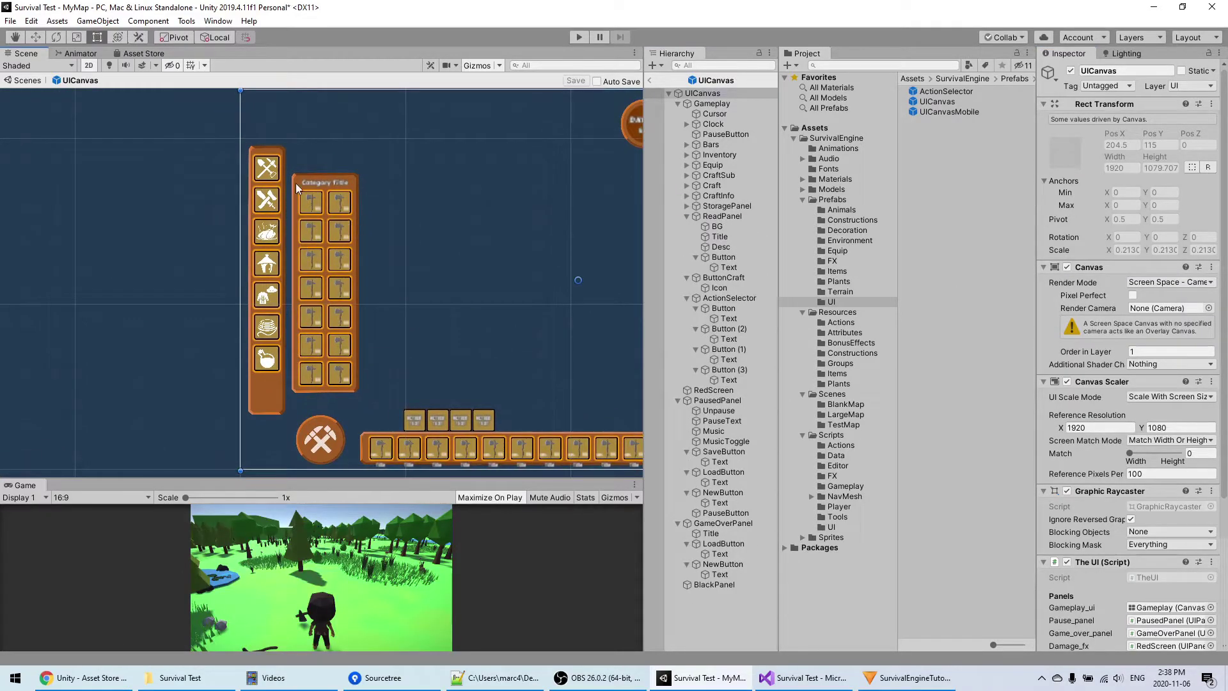
middle_drag(473, 252, 476, 309)
middle_drag(285, 252, 393, 225)
scroll(392, 225, up, 3)
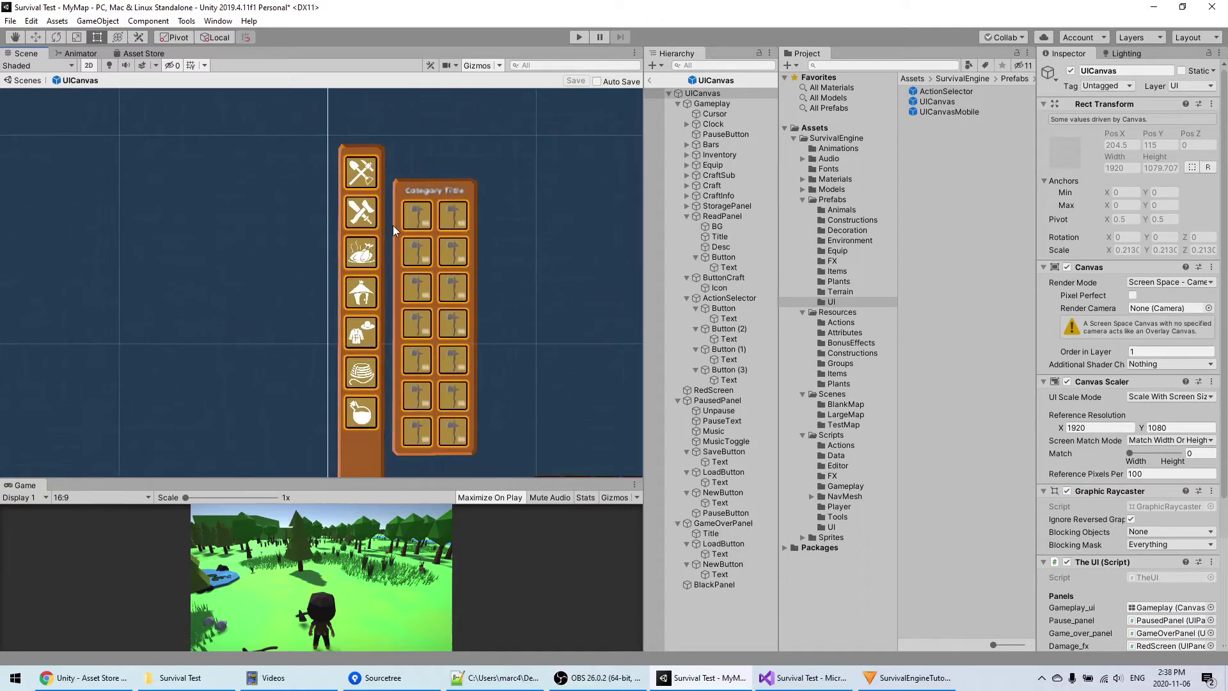
click(686, 216)
click(686, 227)
click(686, 236)
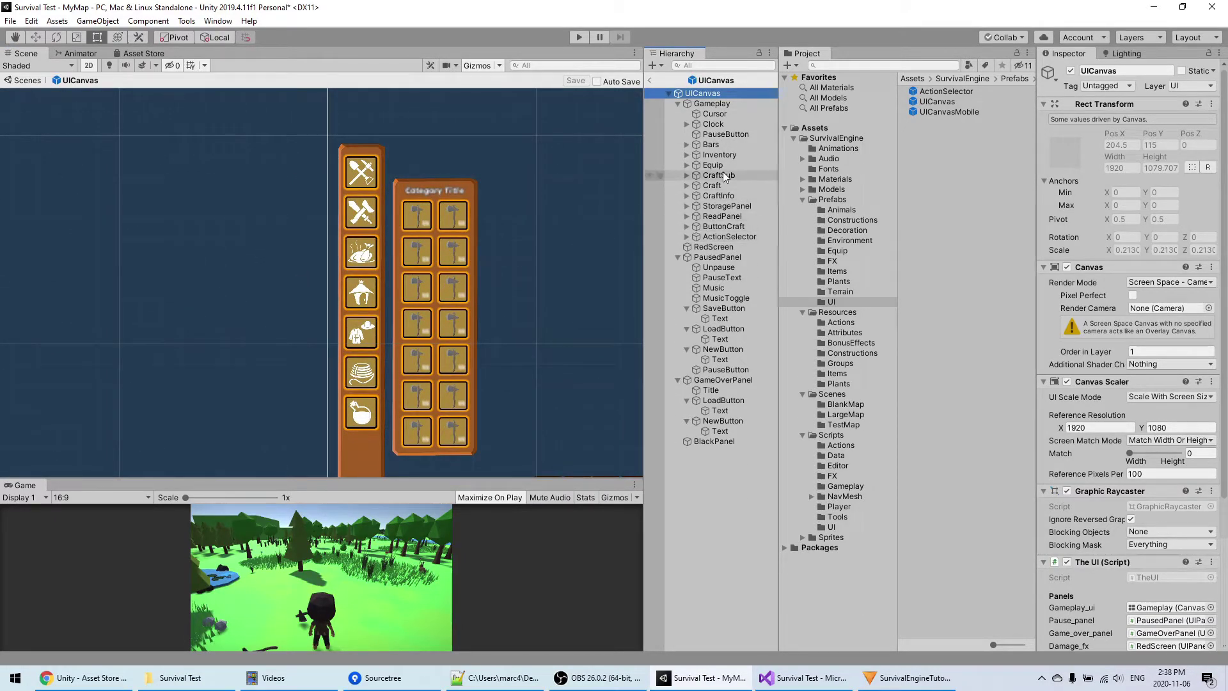
Locate the CraftSub and Craft panels on the canvas and expand Craft to list its slots
click(719, 103)
click(706, 184)
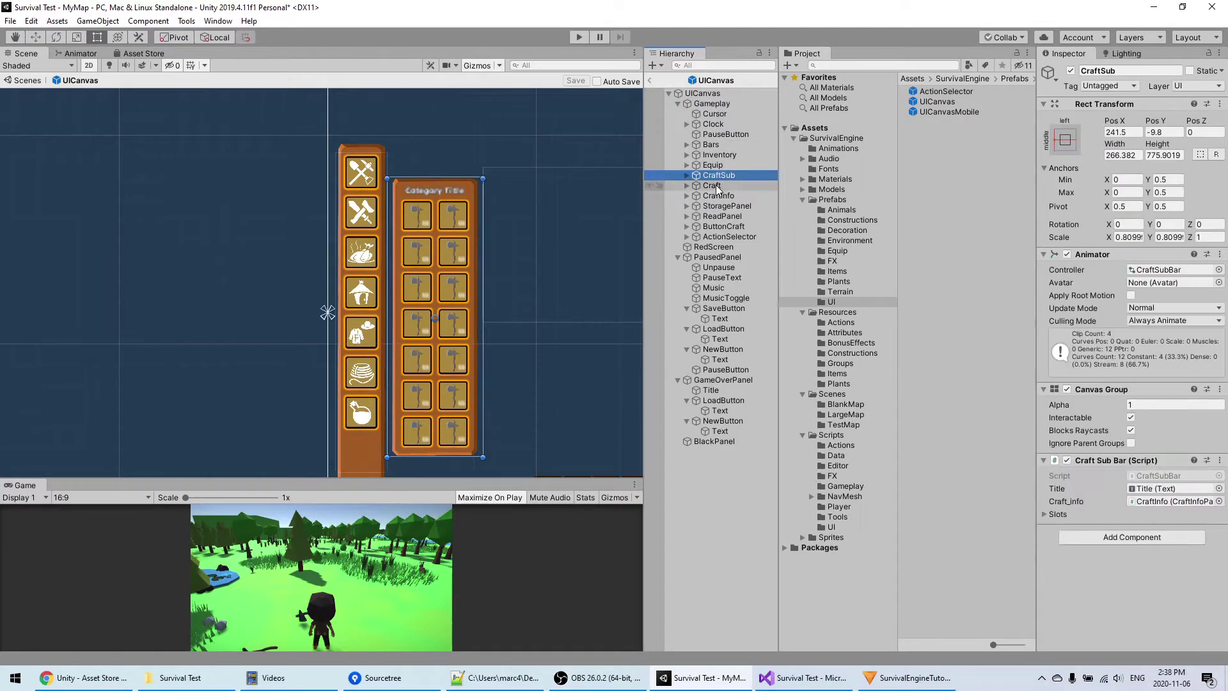
click(686, 186)
middle_drag(339, 265, 386, 251)
scroll(386, 251, up, 4)
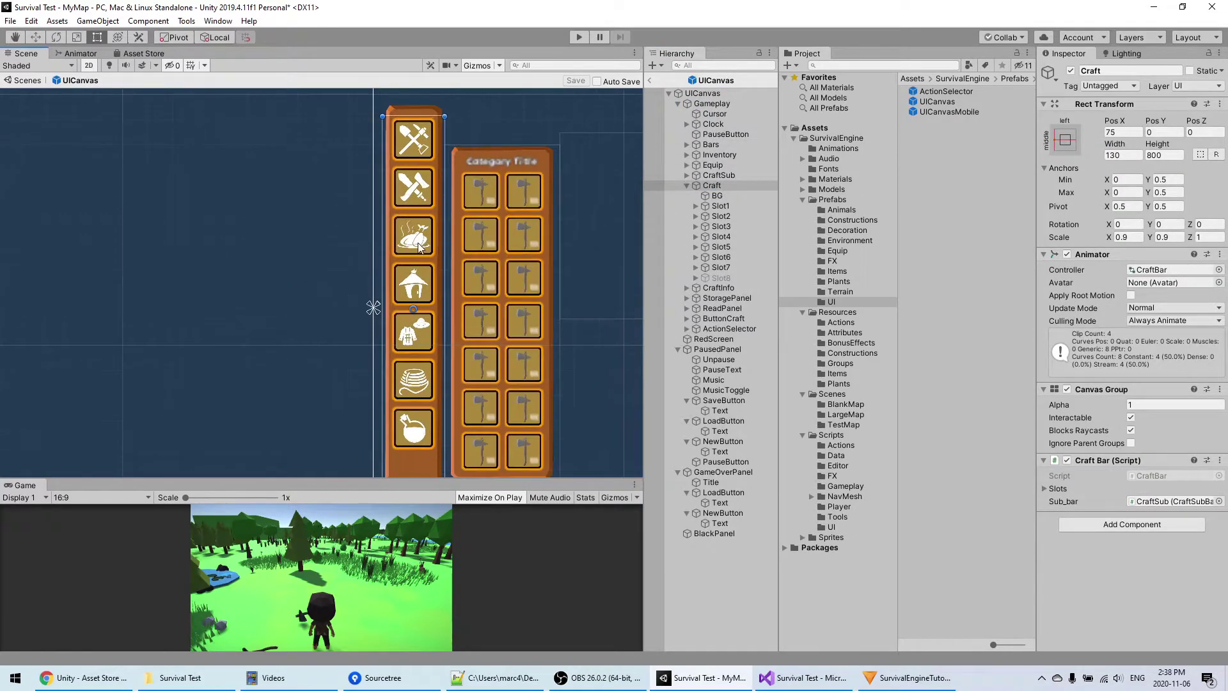
Compare which group is assigned in the Category Slot script of Slot1, Slot2 and Slot3 in the Craft bar
click(737, 206)
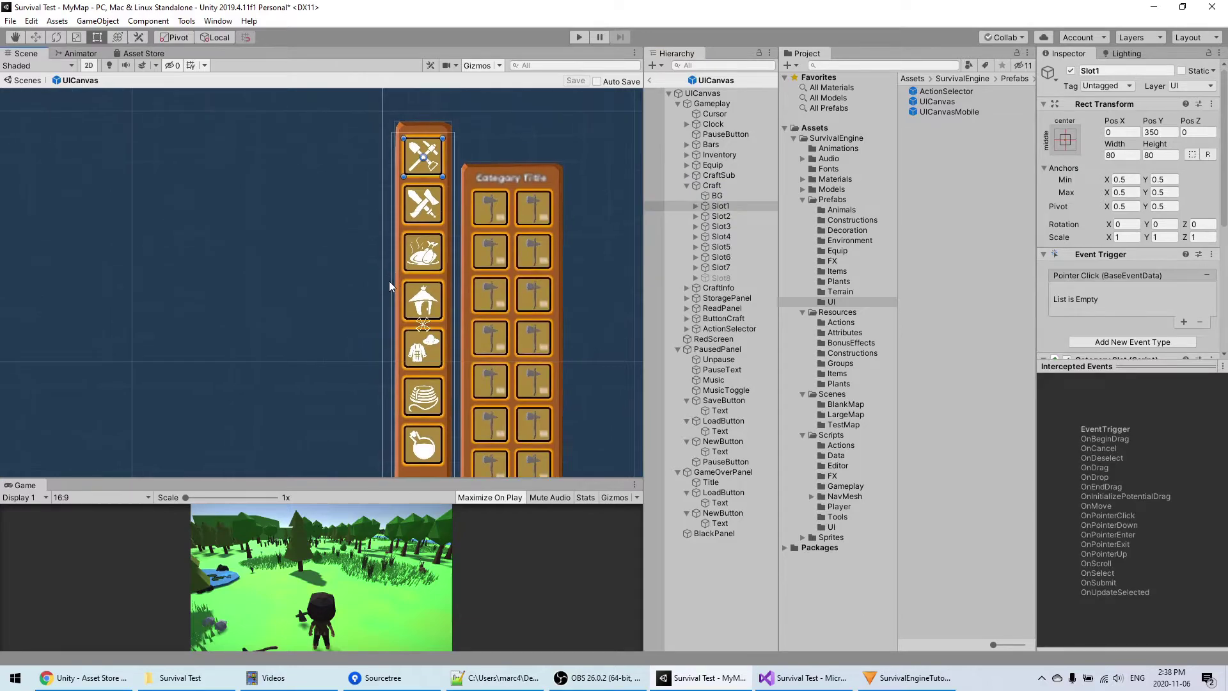
middle_drag(445, 211, 446, 234)
middle_drag(453, 144, 443, 141)
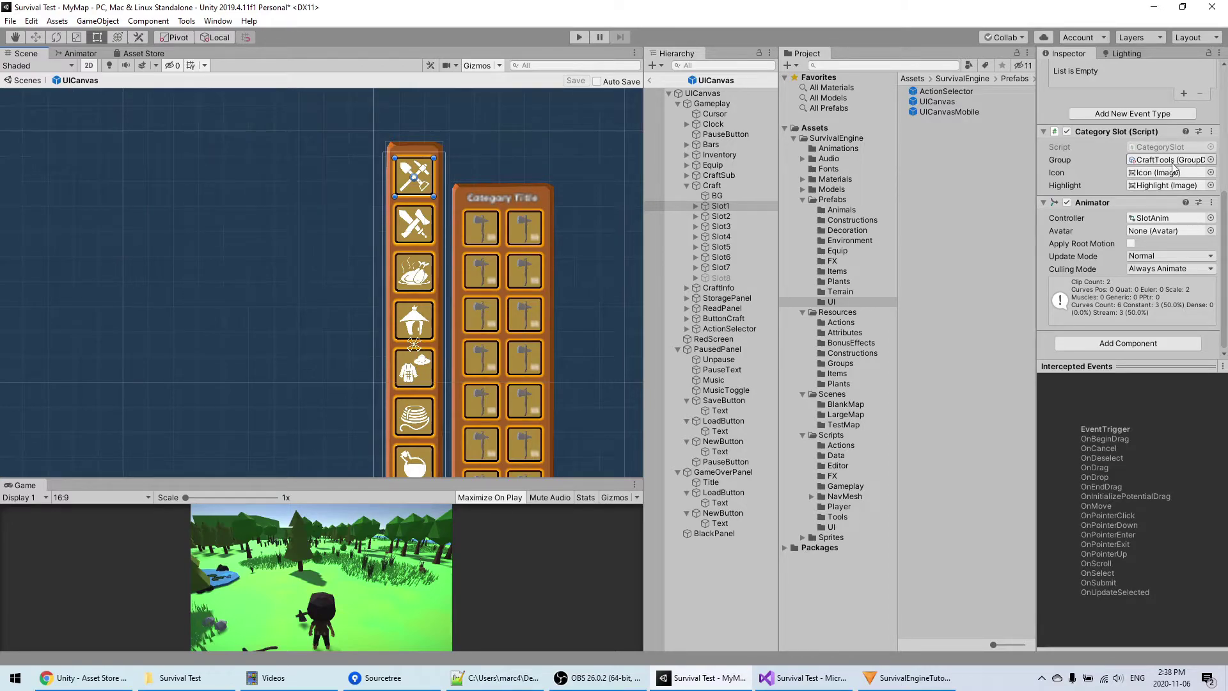
click(745, 216)
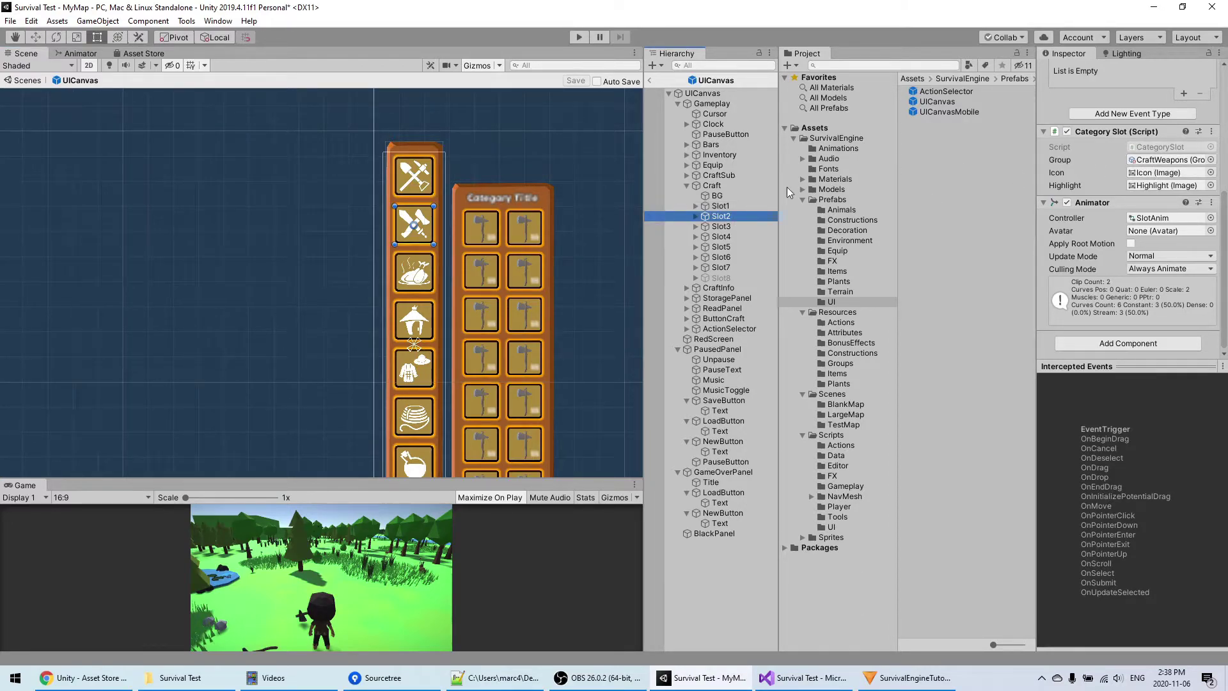
click(731, 227)
double_click(731, 228)
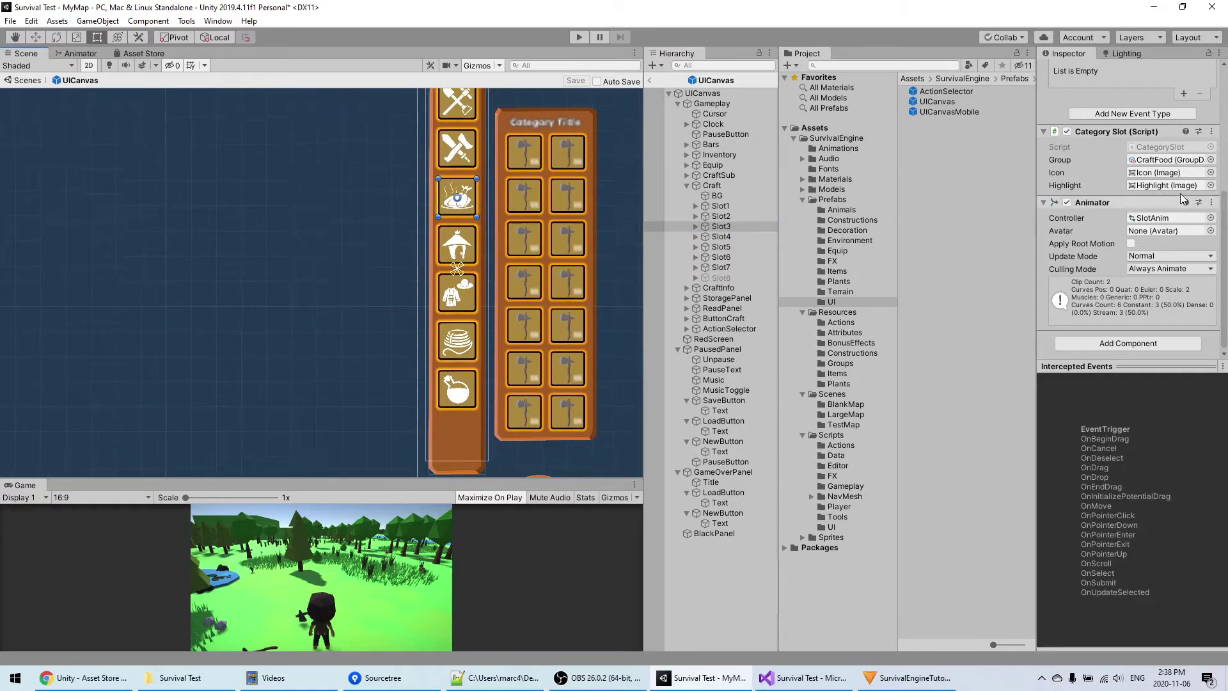
middle_drag(398, 287, 356, 311)
middle_drag(446, 240, 387, 255)
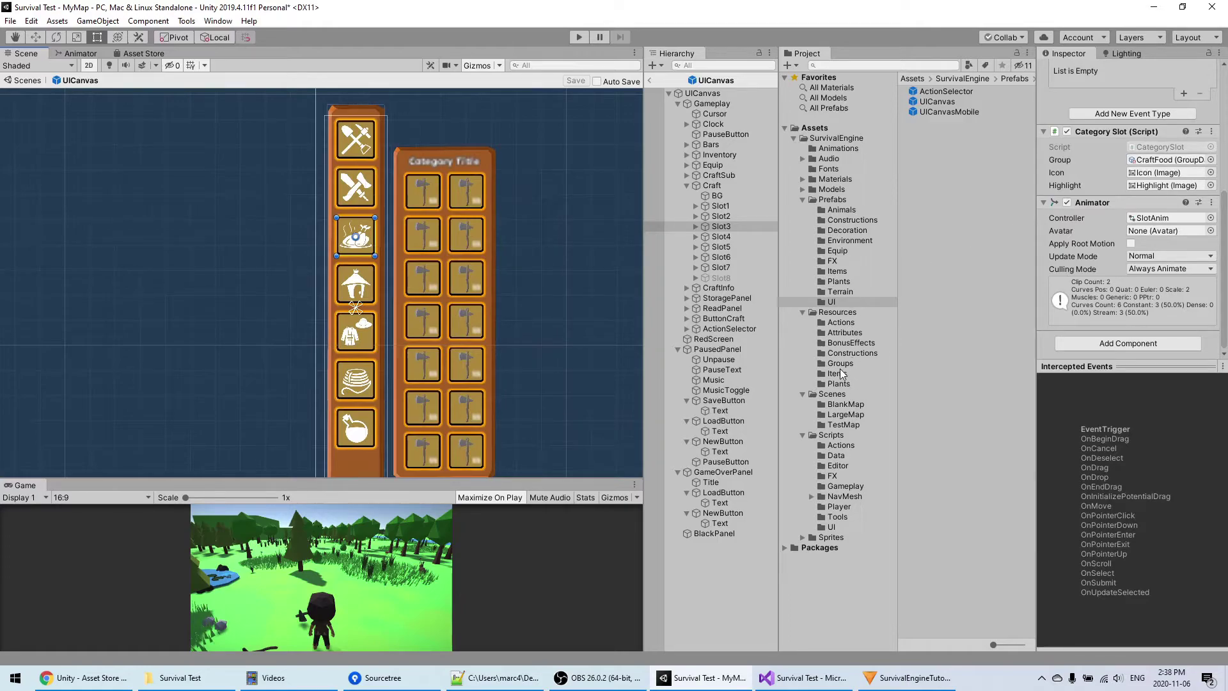
Open the Axe item data in the Resources Items folder and examine its assigned groups and Craftable option
click(839, 374)
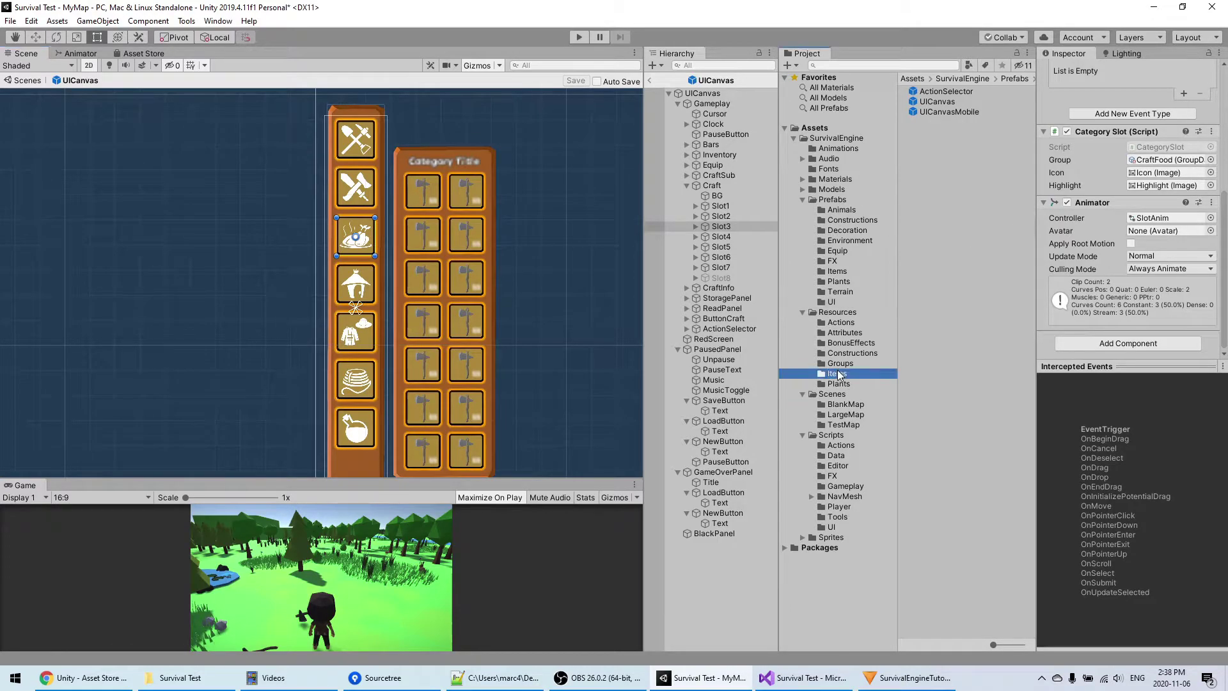
click(951, 183)
click(937, 142)
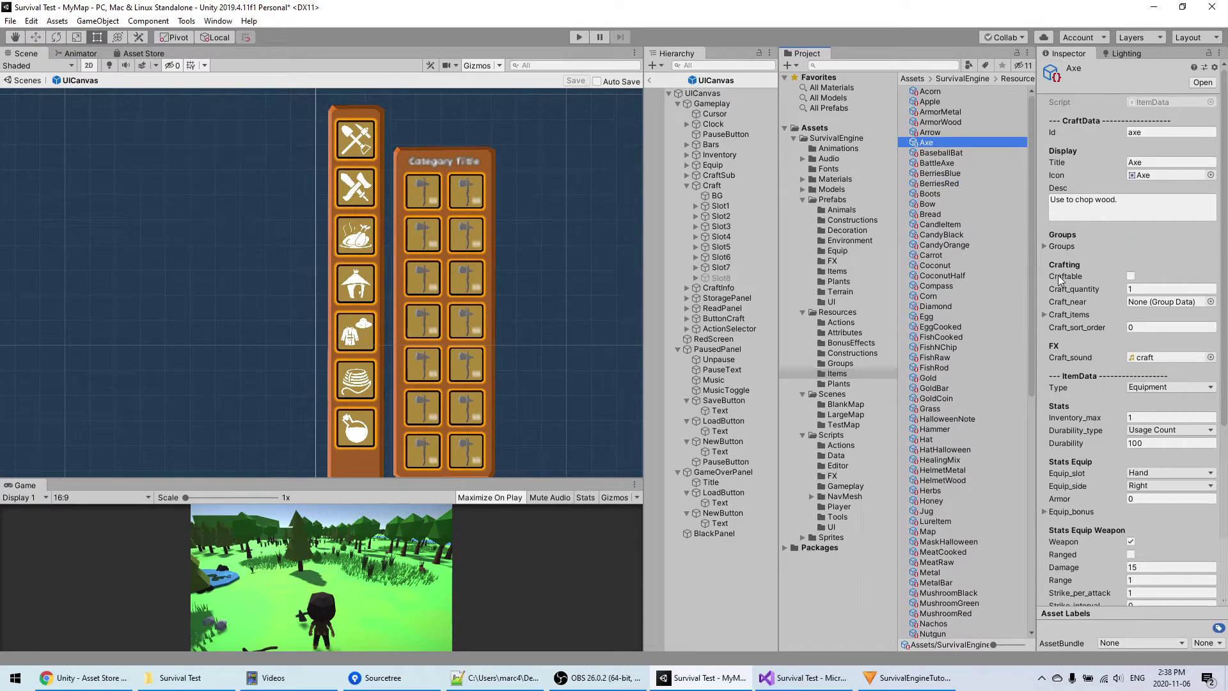
click(1058, 247)
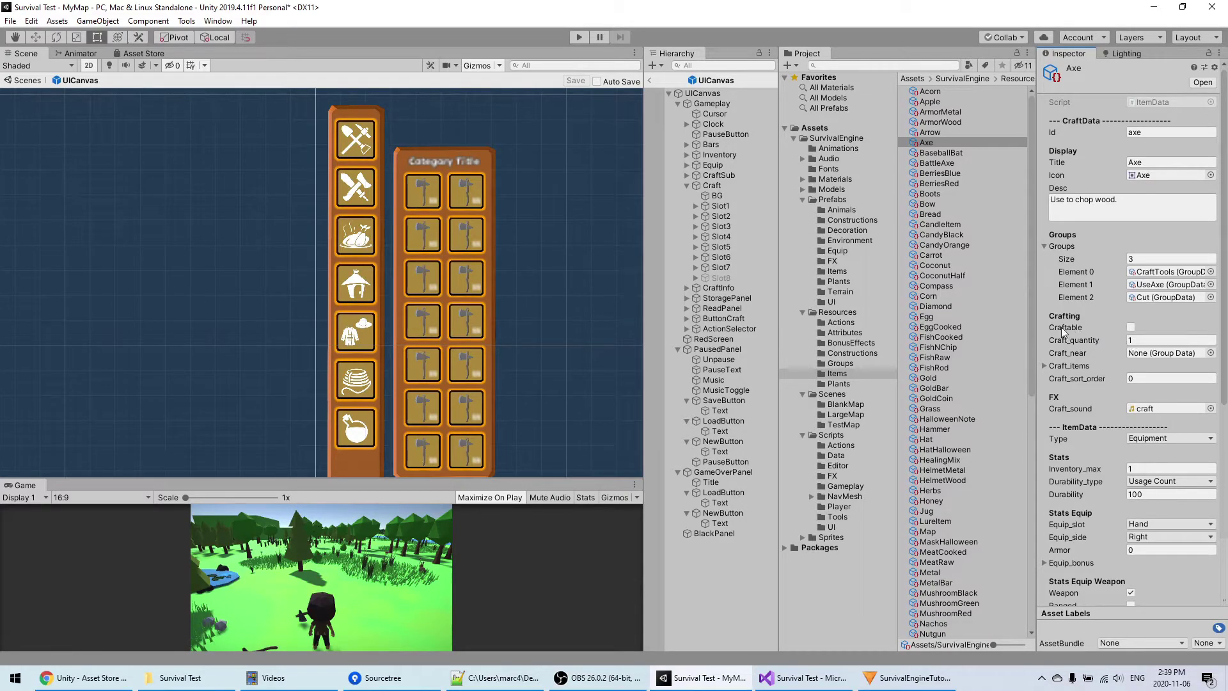
click(1130, 327)
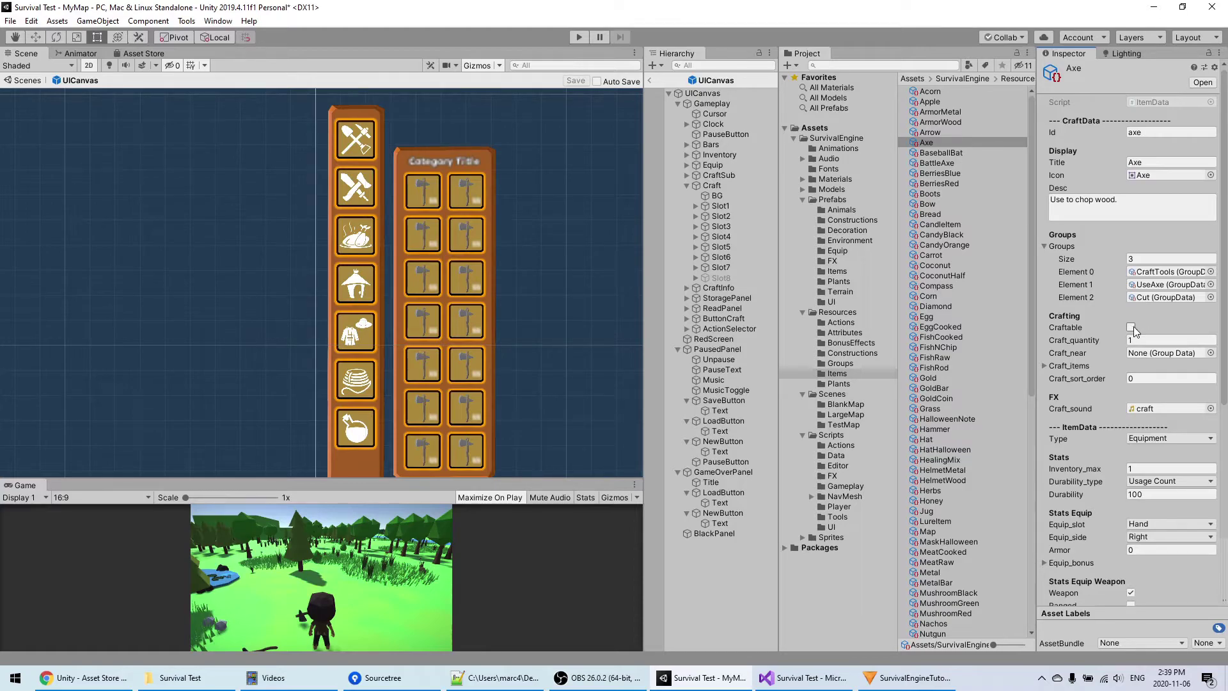
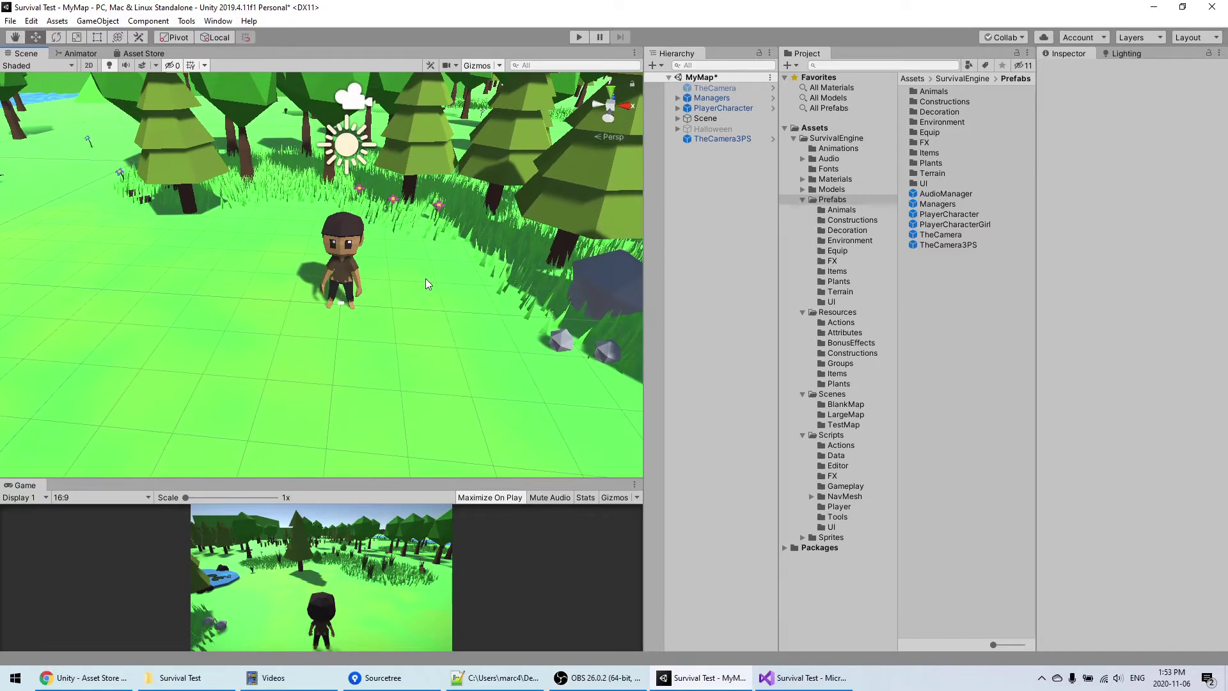
Expand Managers in the MyMap scene and examine the loader and optimization settings of TheGame
right_drag(403, 304, 400, 293)
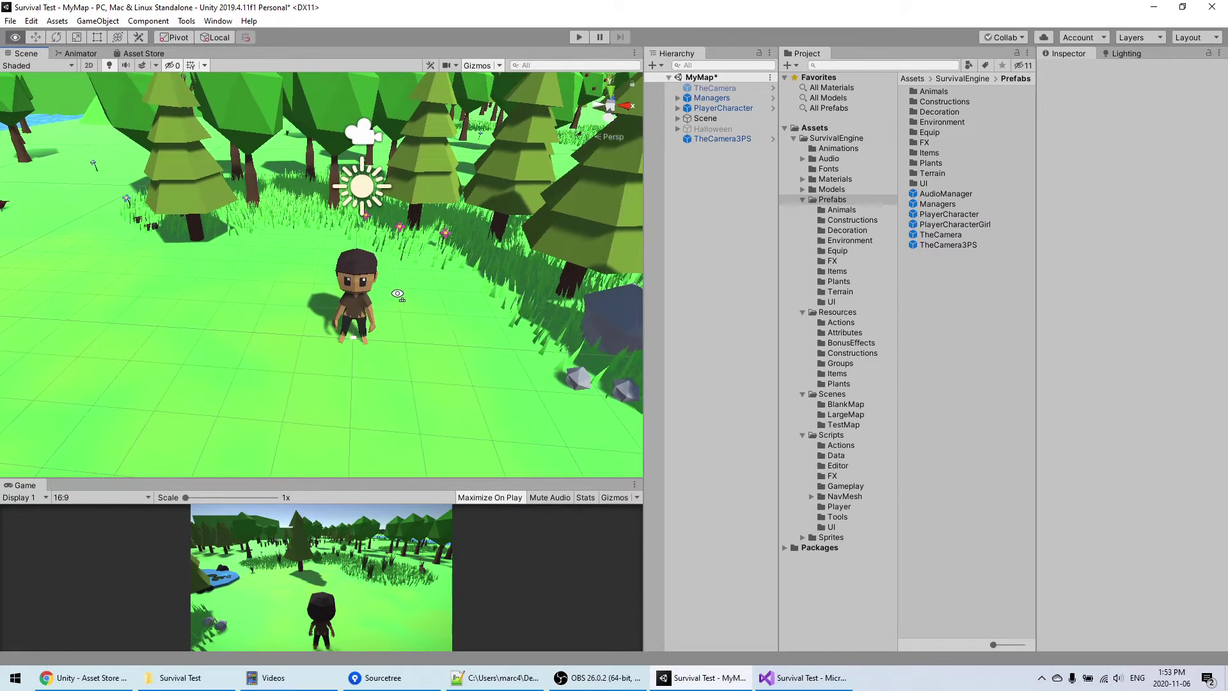
middle_drag(400, 293, 425, 313)
click(677, 98)
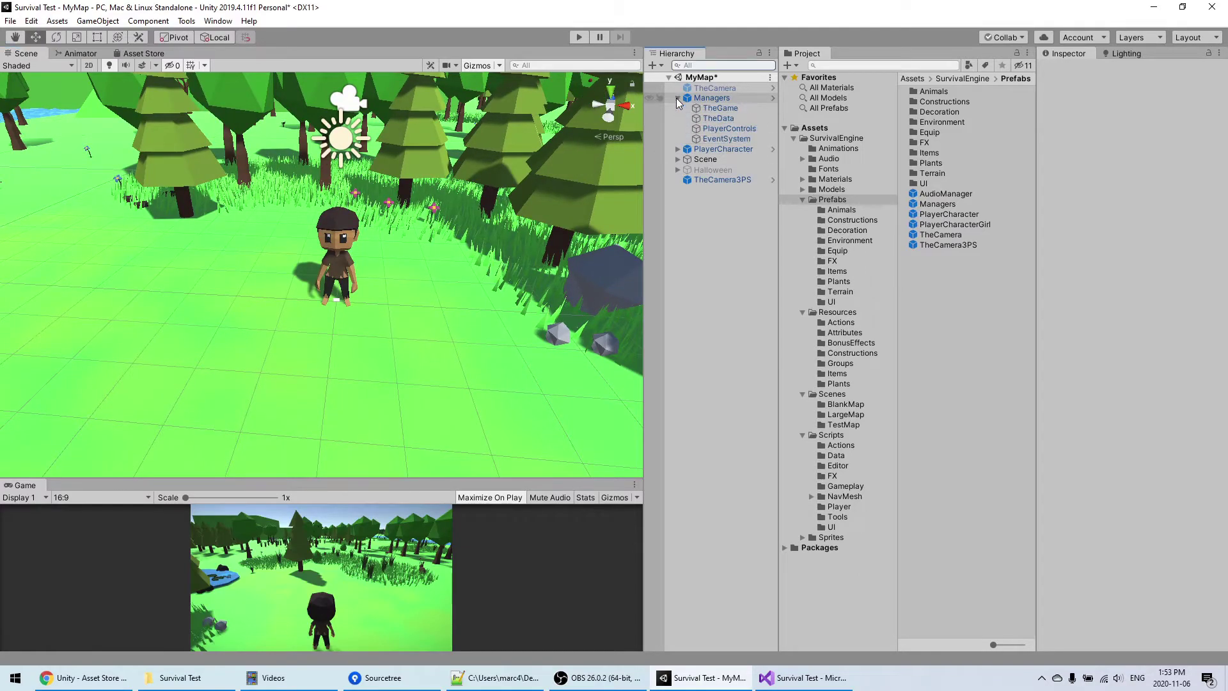
click(675, 107)
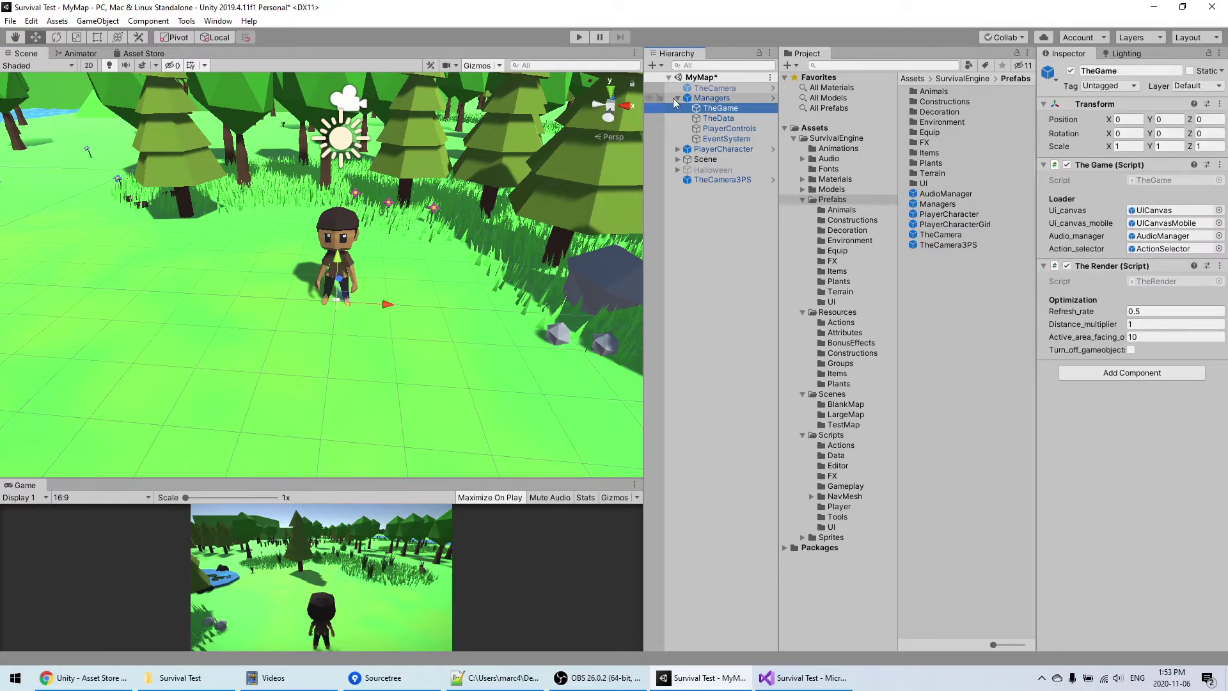
click(715, 98)
click(718, 109)
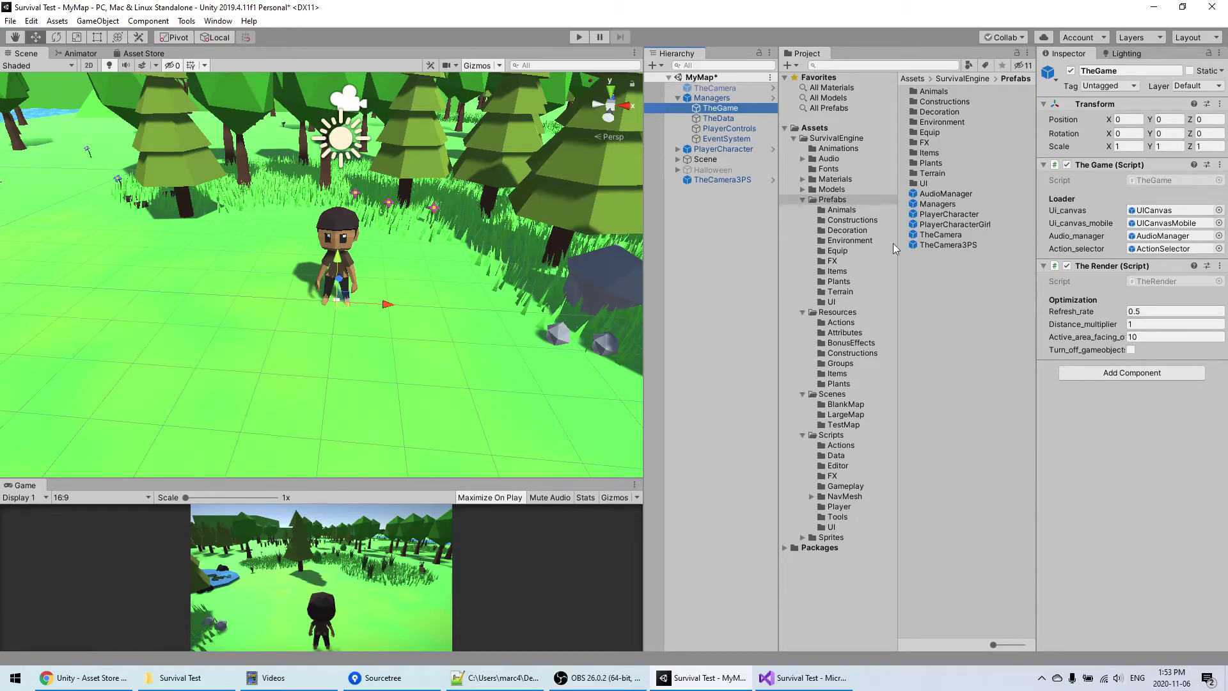
middle_drag(335, 276, 351, 280)
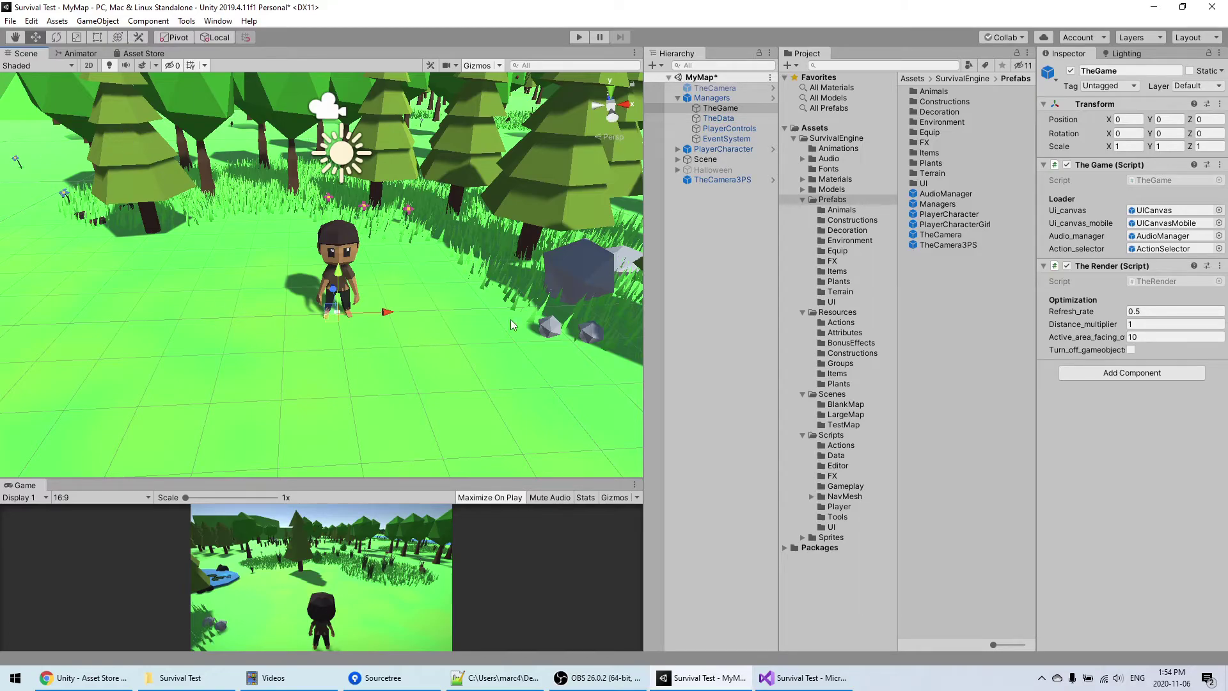
alt+drag(295, 309, 251, 326)
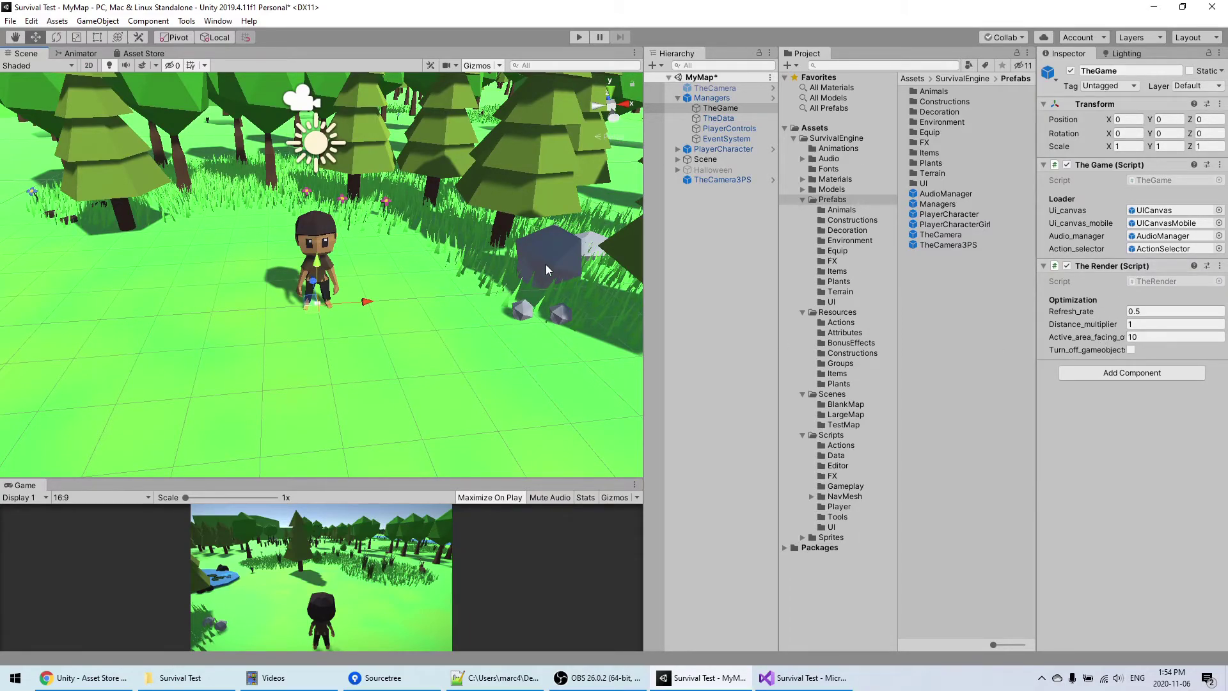
right_drag(546, 270, 510, 264)
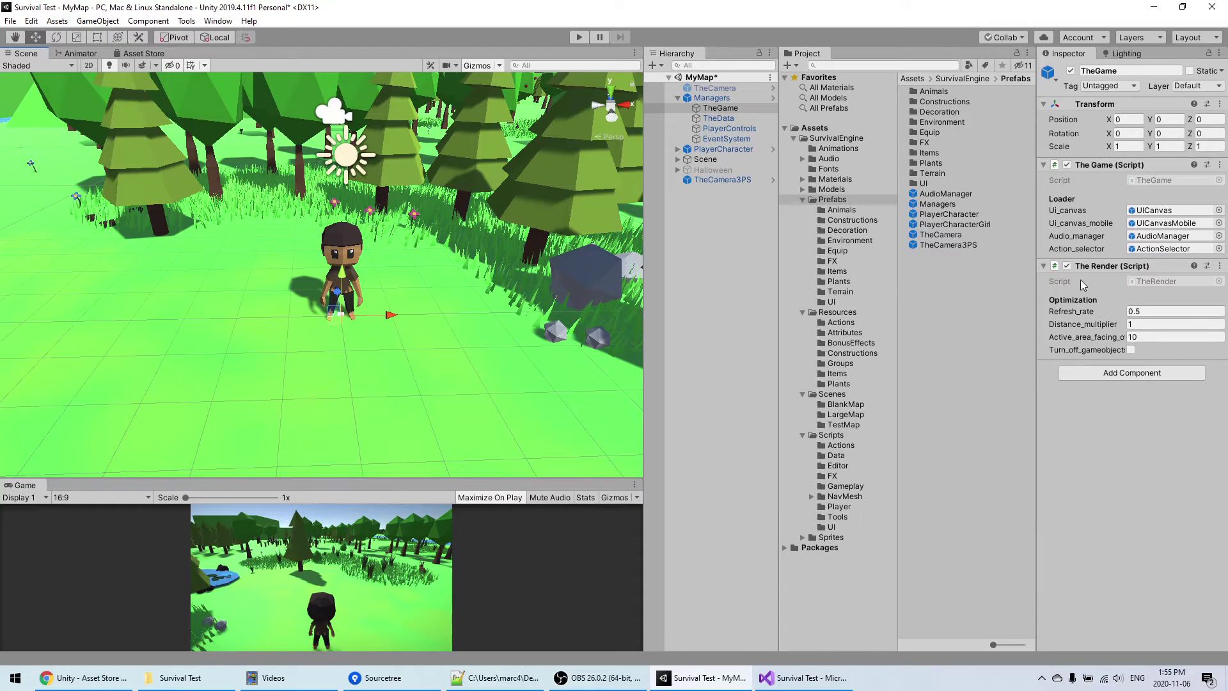
middle_drag(539, 305, 517, 294)
Select TheData under Managers and examine its resource folder names for items, constructions and plants
click(727, 121)
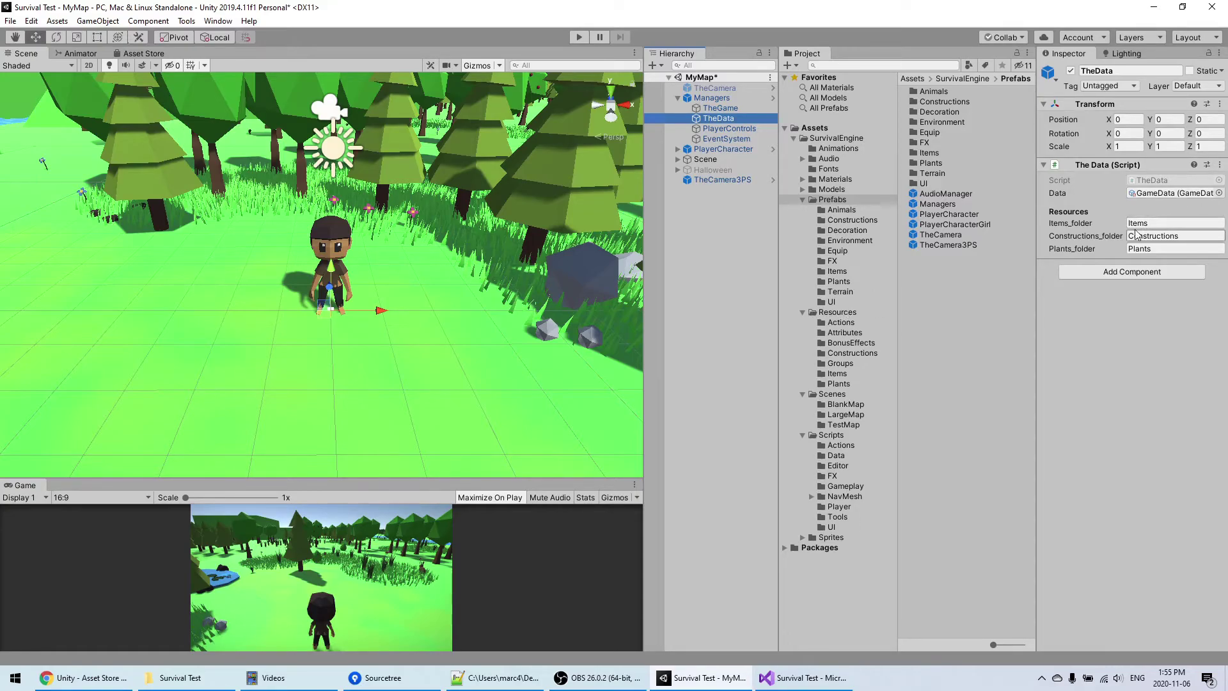
click(1162, 225)
click(1193, 236)
click(1172, 251)
key(Return)
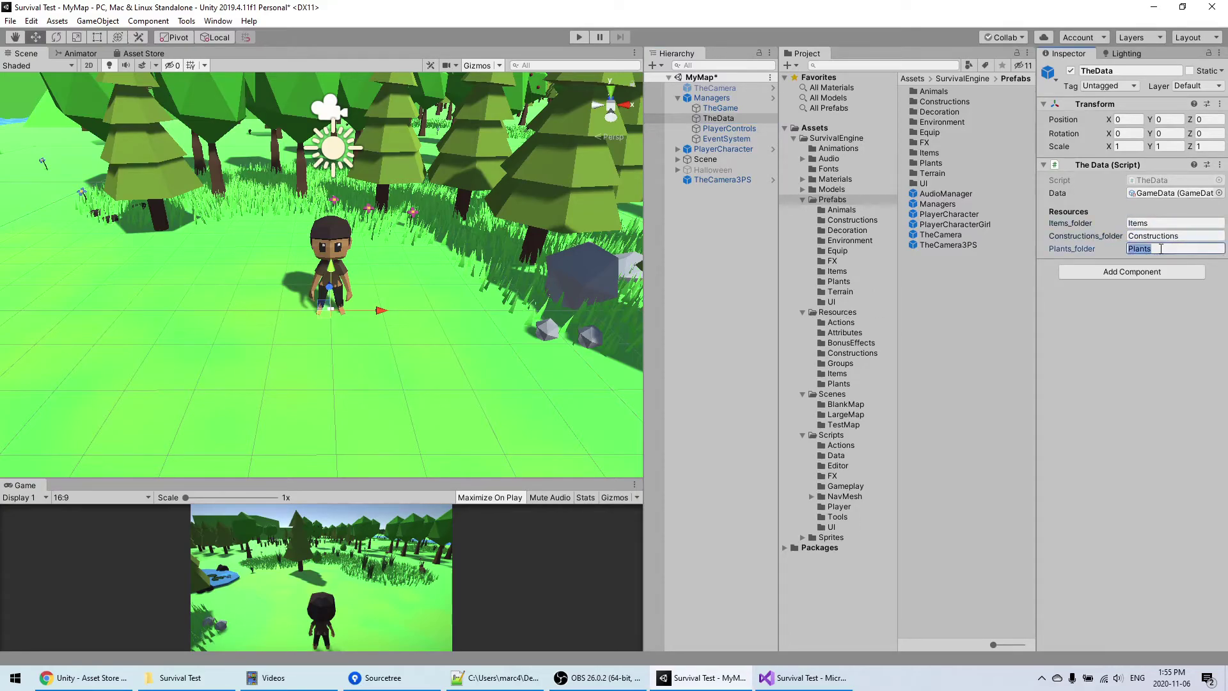
Check the Constructions_folder name in TheData against the Constructions folder under Prefabs
click(1168, 236)
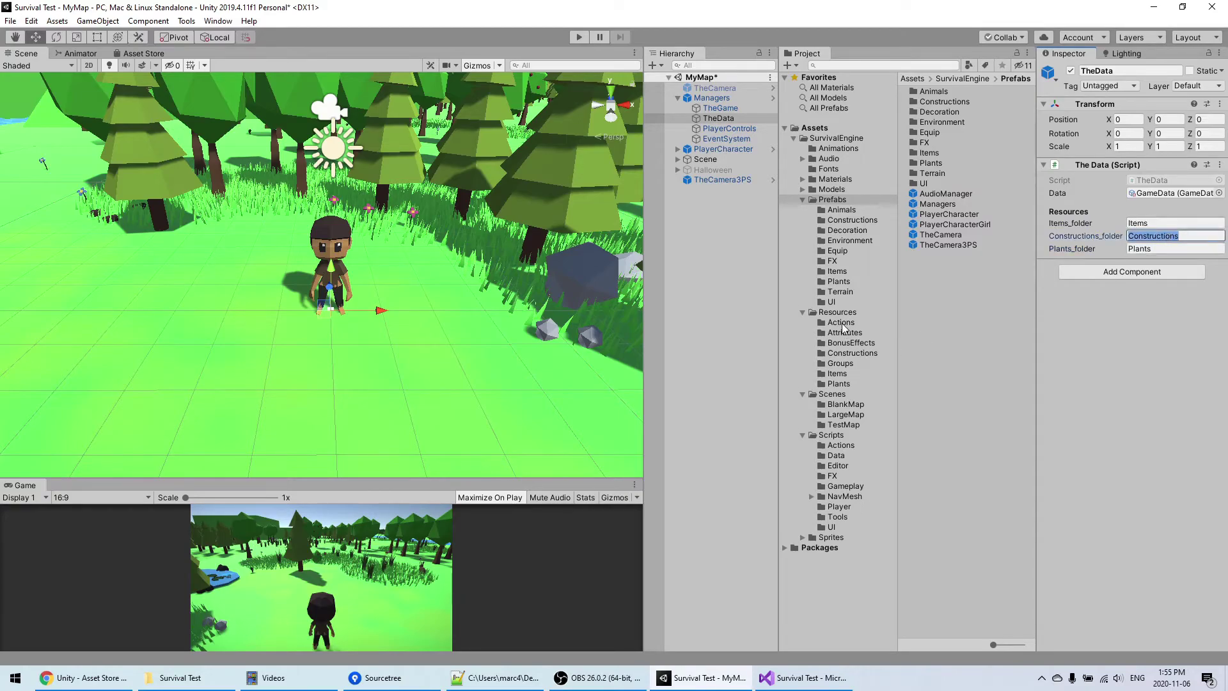
click(854, 222)
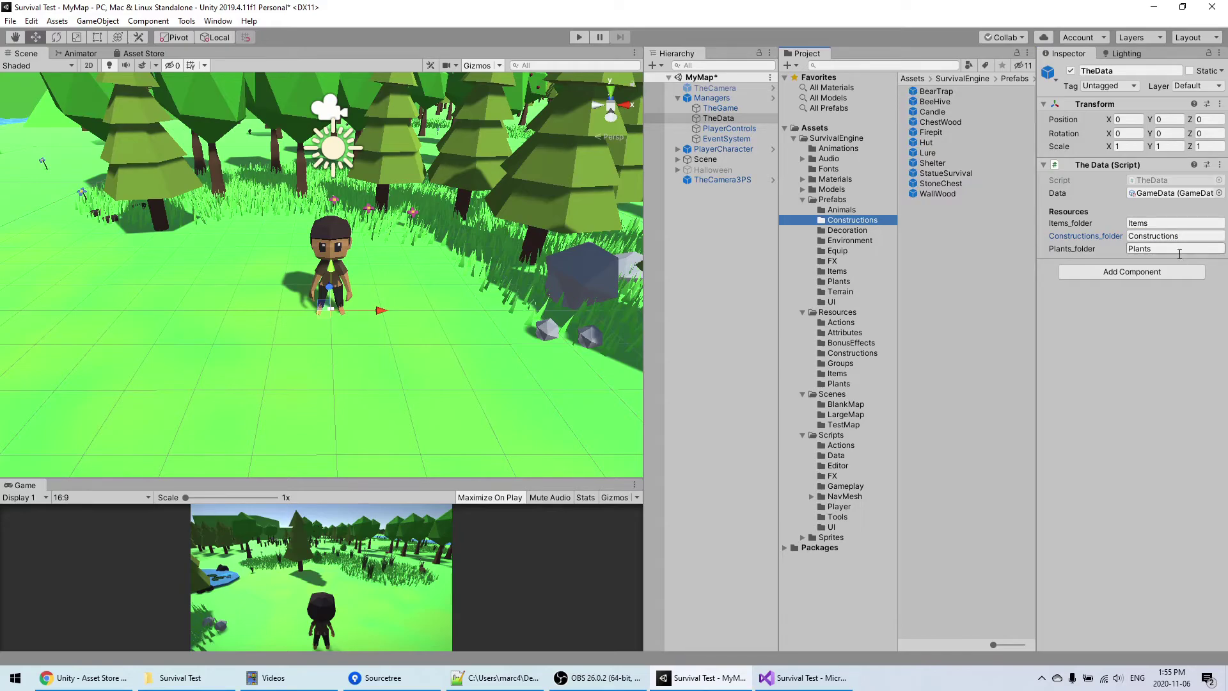
Locate and open the GameData asset referenced by TheData and set its Game_time_mult to 24
click(1170, 192)
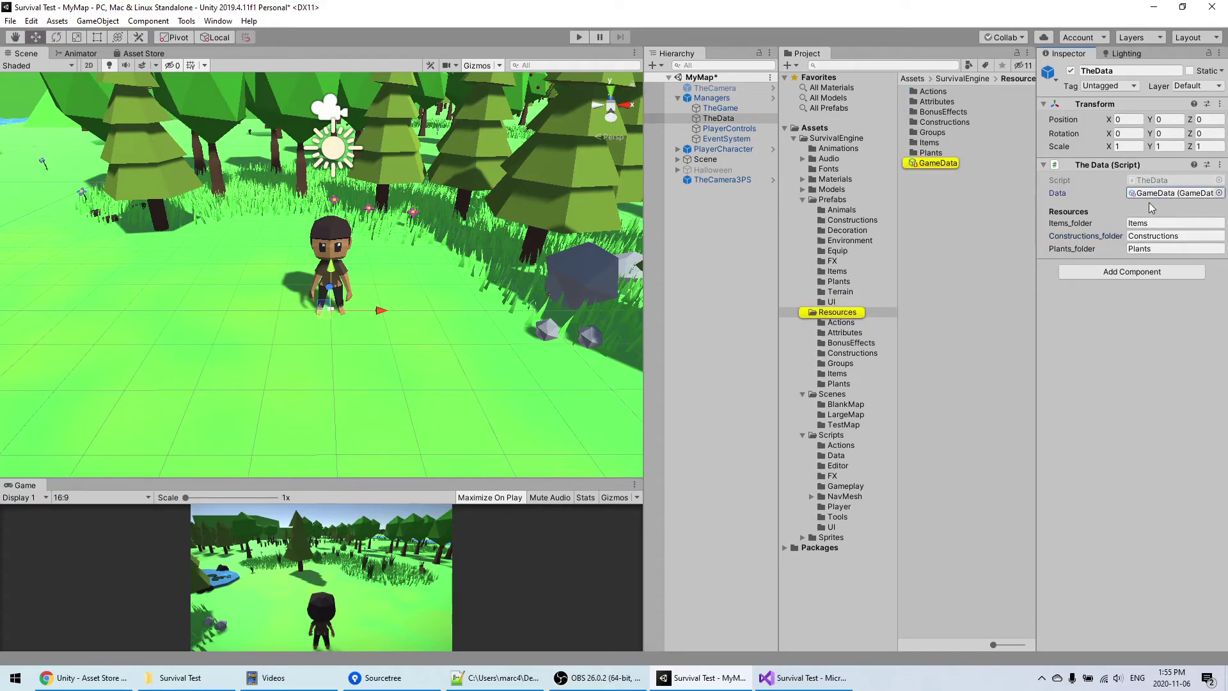
click(945, 164)
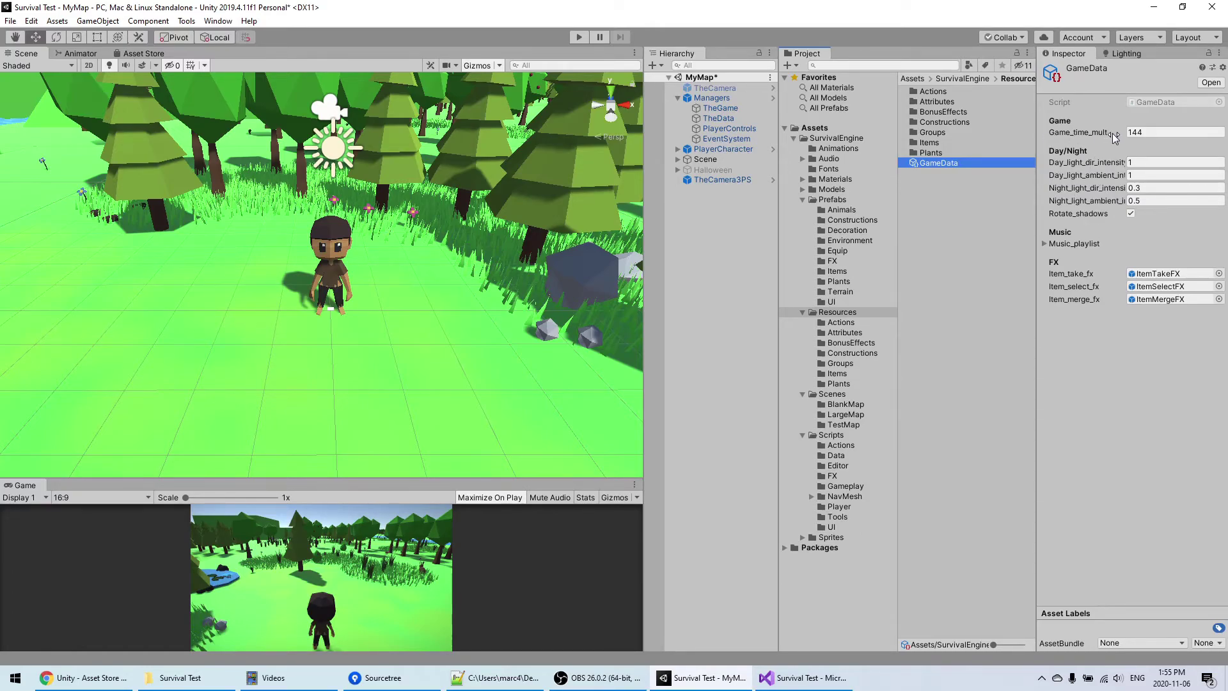
click(1139, 131)
click(1161, 131)
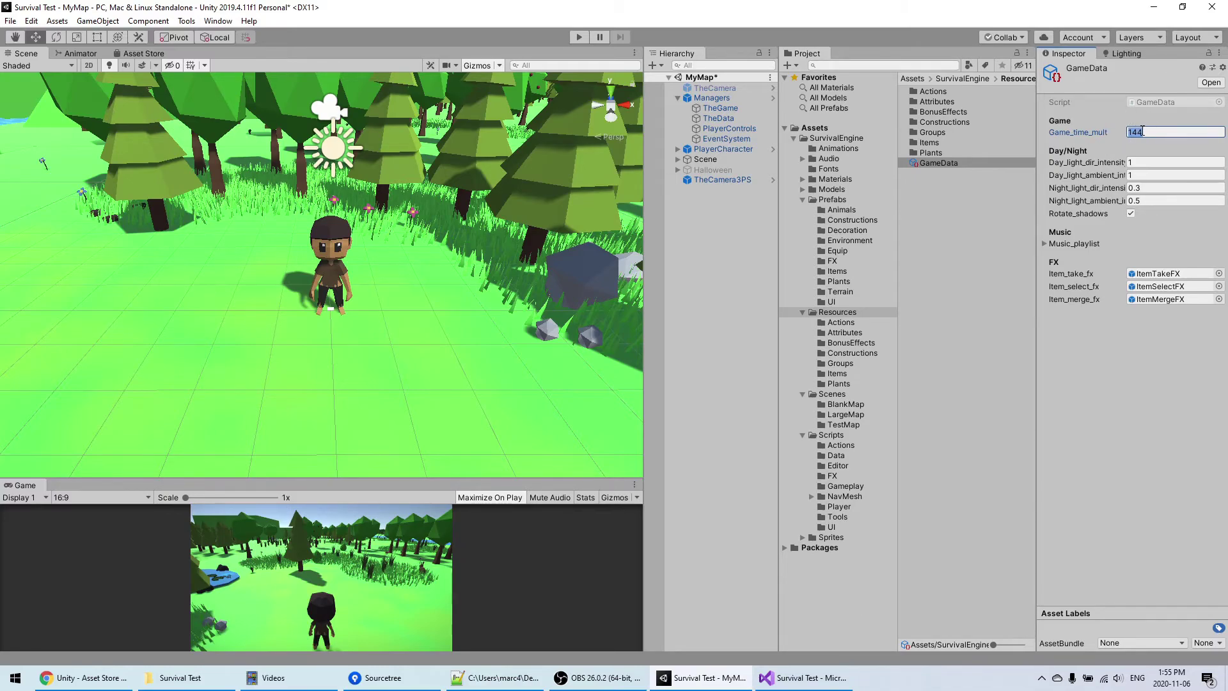
text(24)
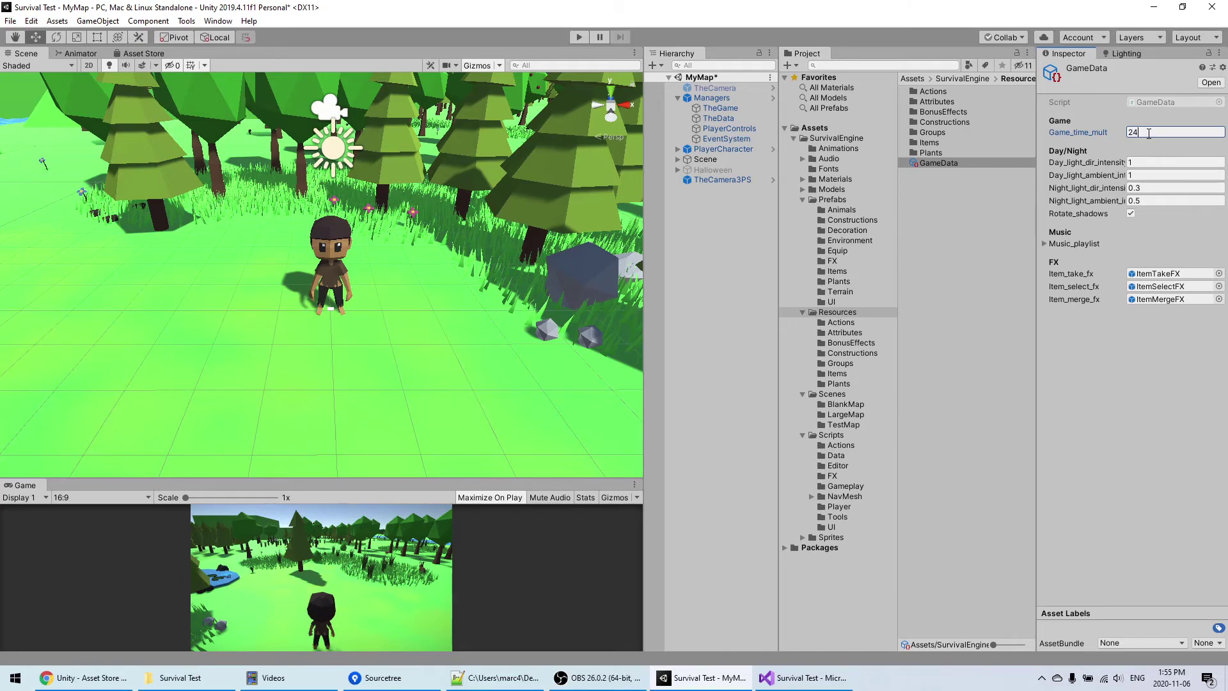
Examine the key and mouse settings of PlayerControls and the movement, combat and animation settings of PlayerCharacter
double_click(729, 128)
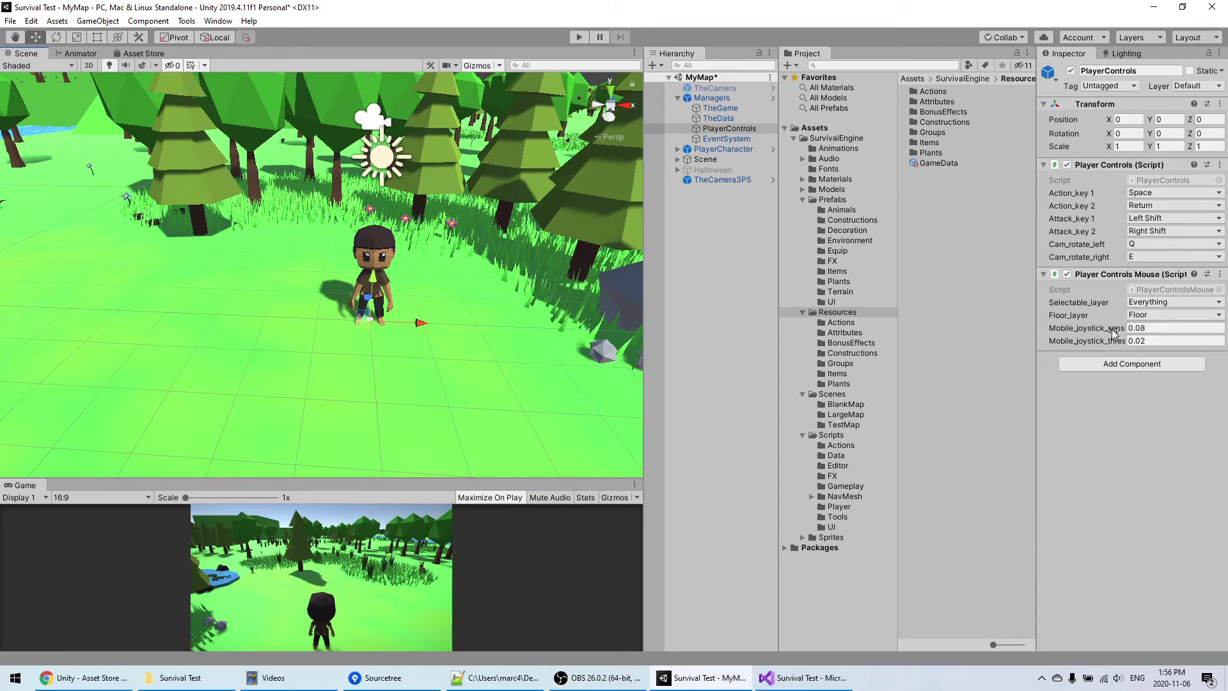
double_click(718, 150)
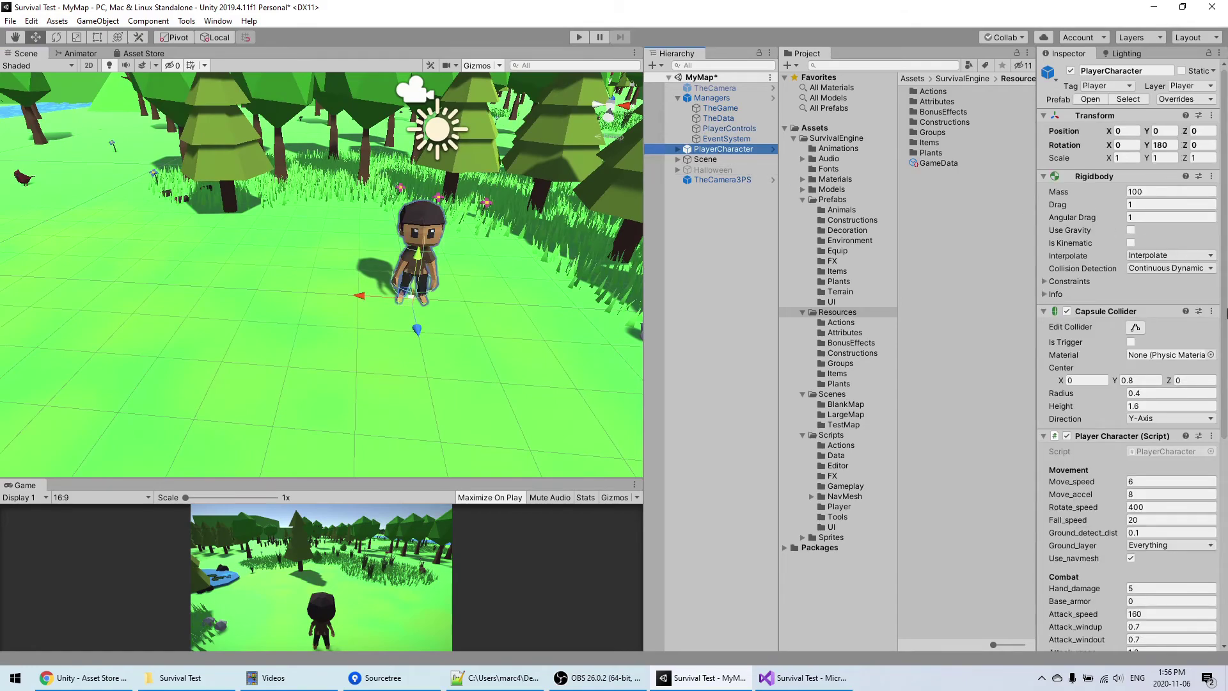
scroll(1161, 262, down, 10)
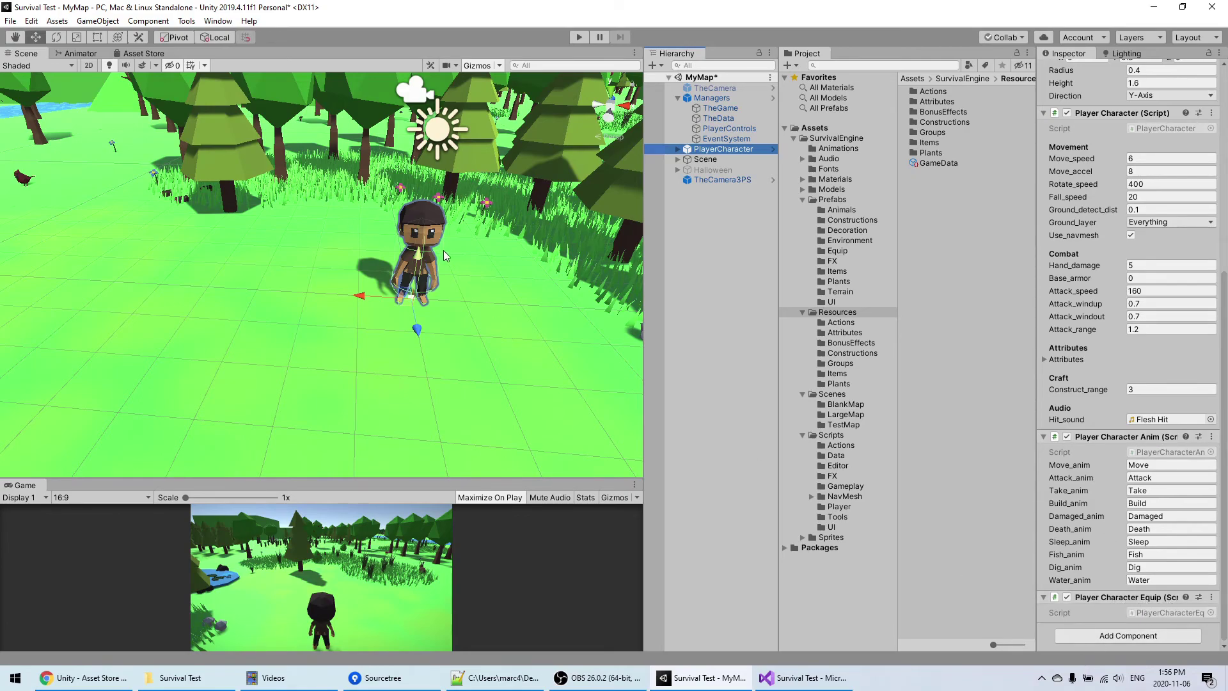
middle_drag(474, 288, 399, 295)
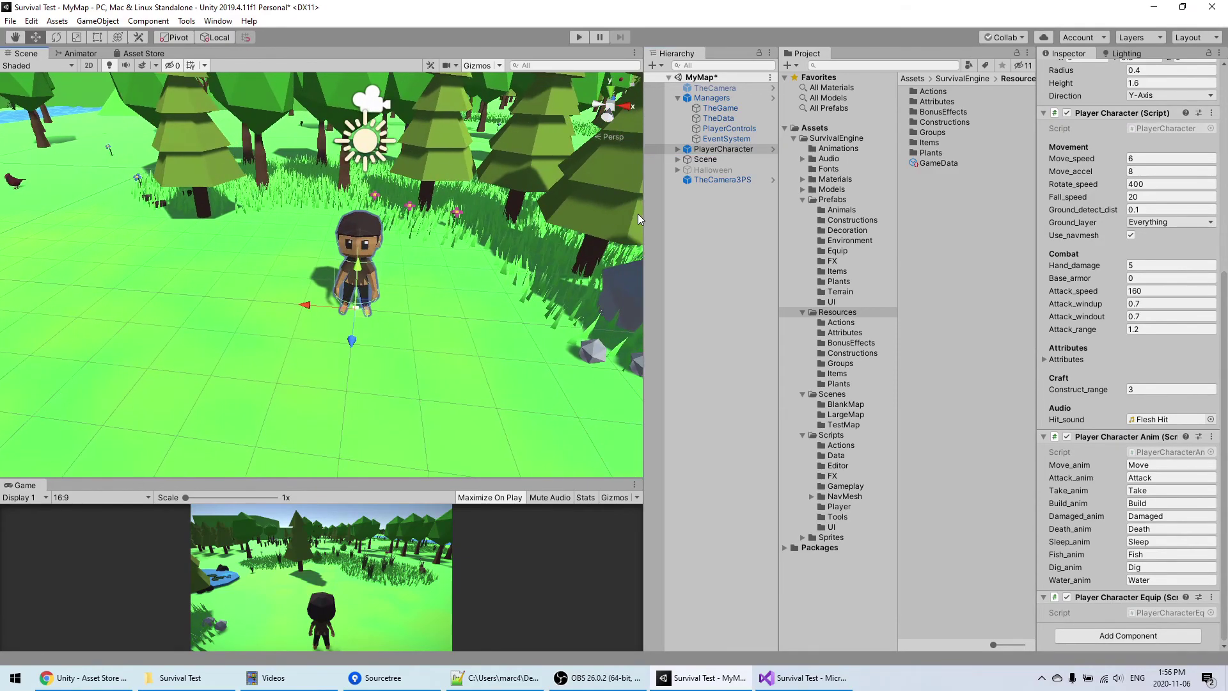
click(677, 156)
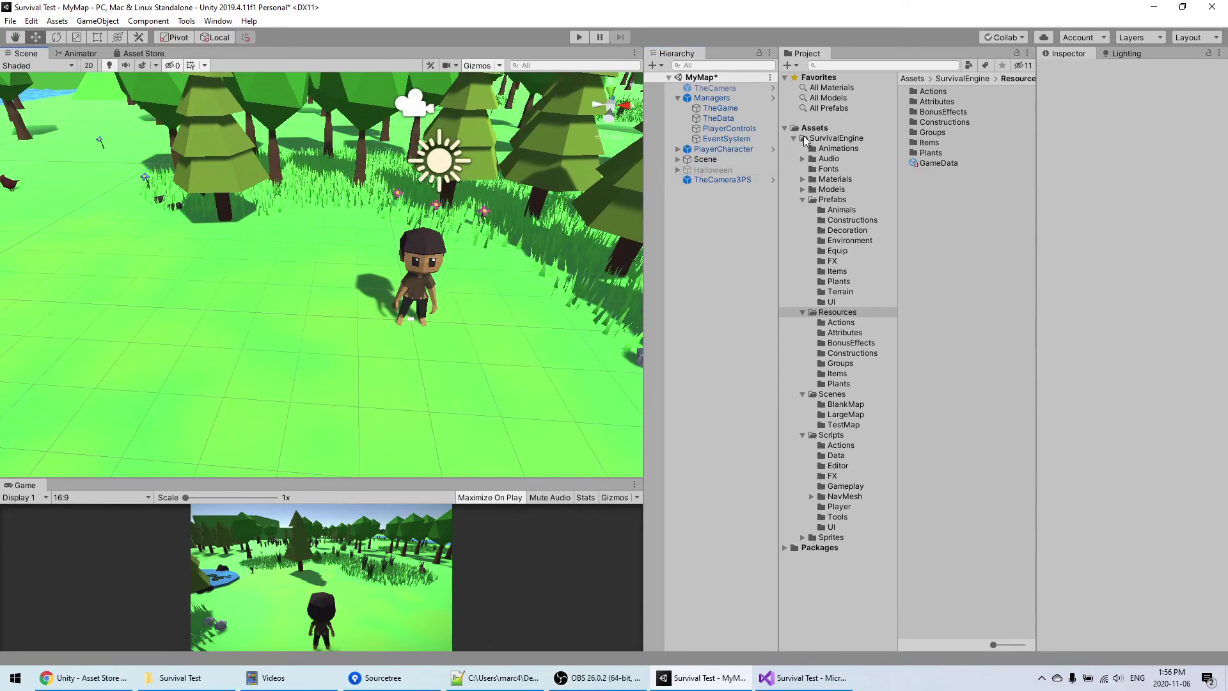
Open the SurvivalEngine PDF documentation from the SurvivalEngine assets folder
click(805, 137)
right_drag(425, 254, 625, 248)
middle_drag(362, 243, 353, 248)
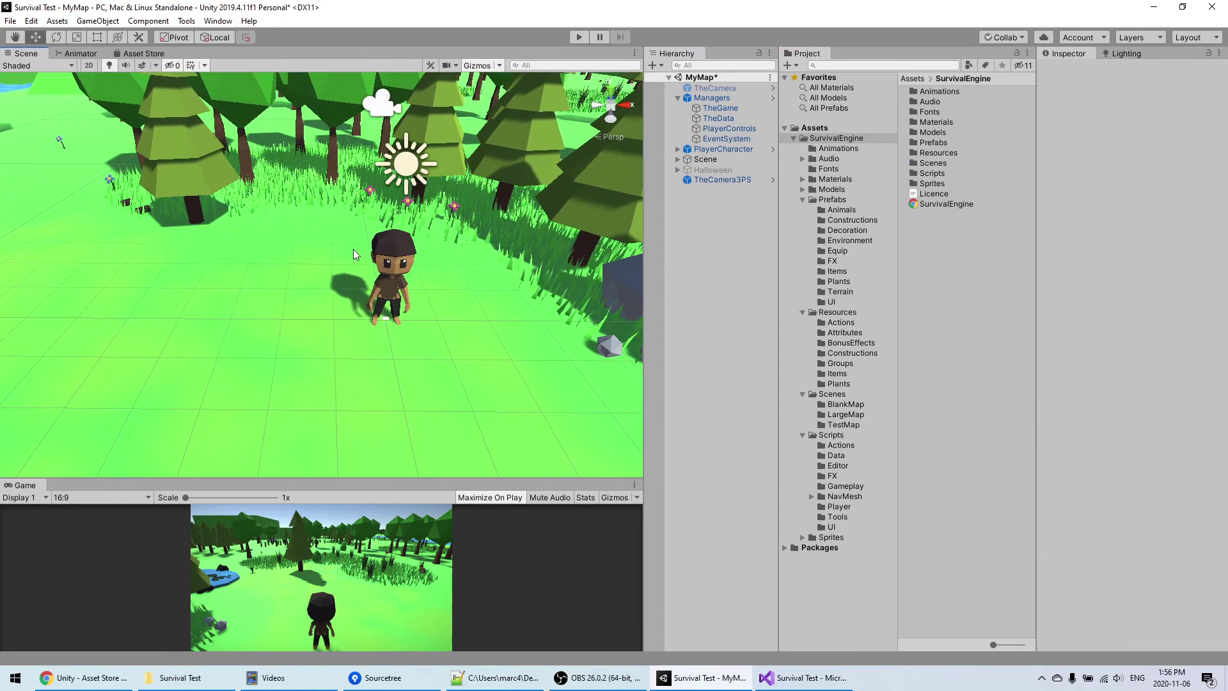
click(934, 204)
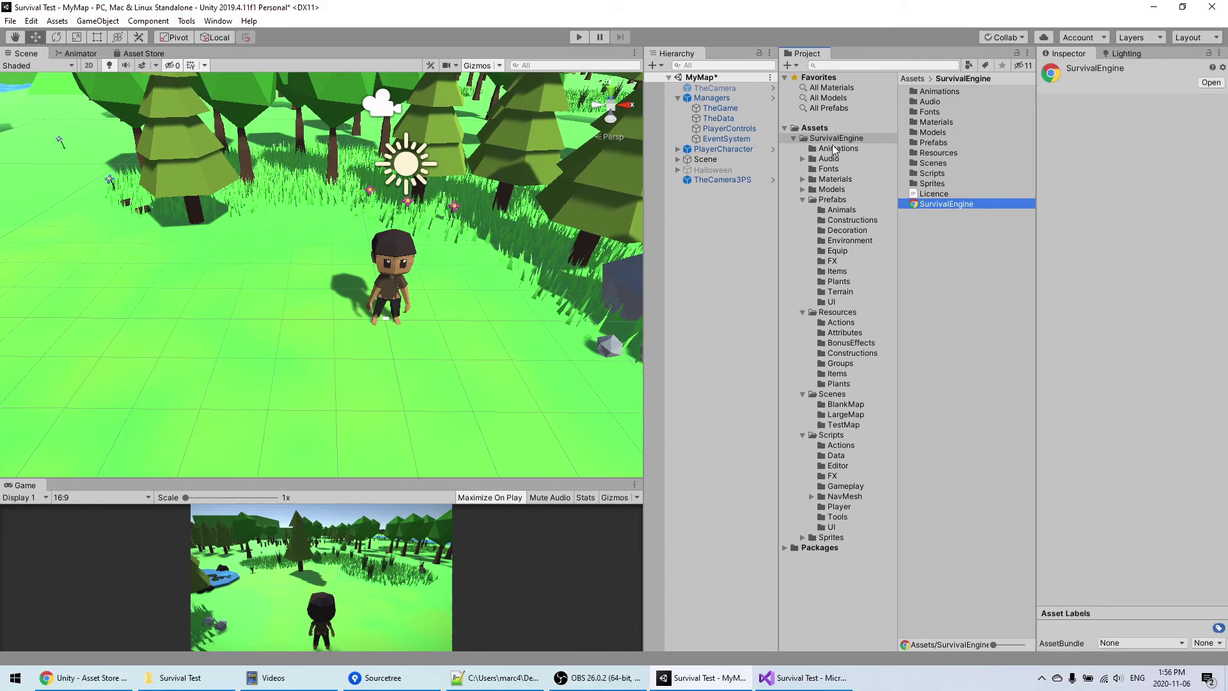
double_click(946, 203)
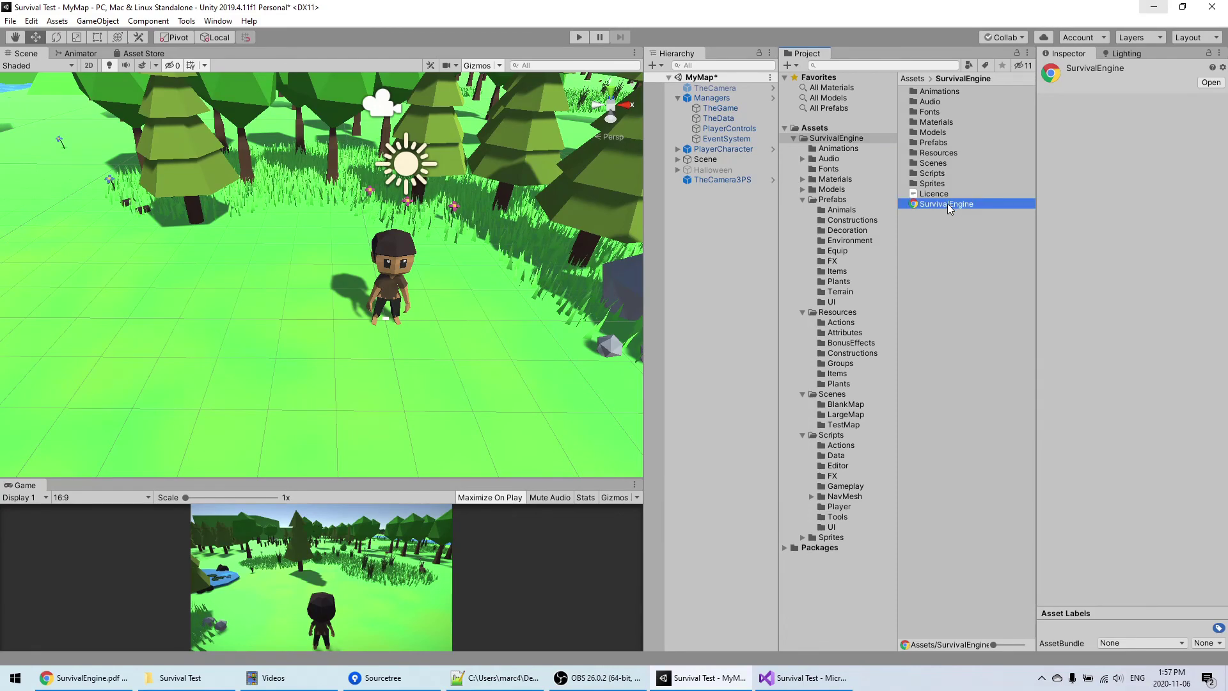
click(972, 277)
click(940, 205)
middle_drag(484, 319, 450, 305)
right_drag(521, 319, 505, 313)
middle_drag(505, 313, 476, 311)
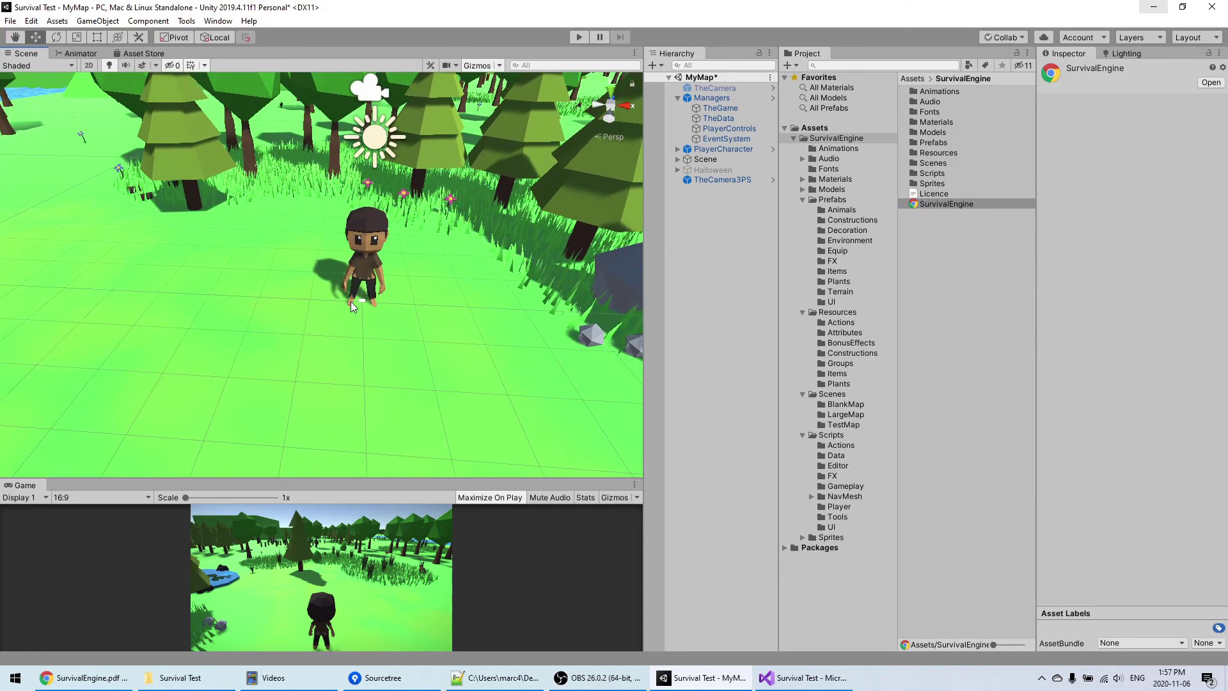
middle_drag(367, 301, 361, 319)
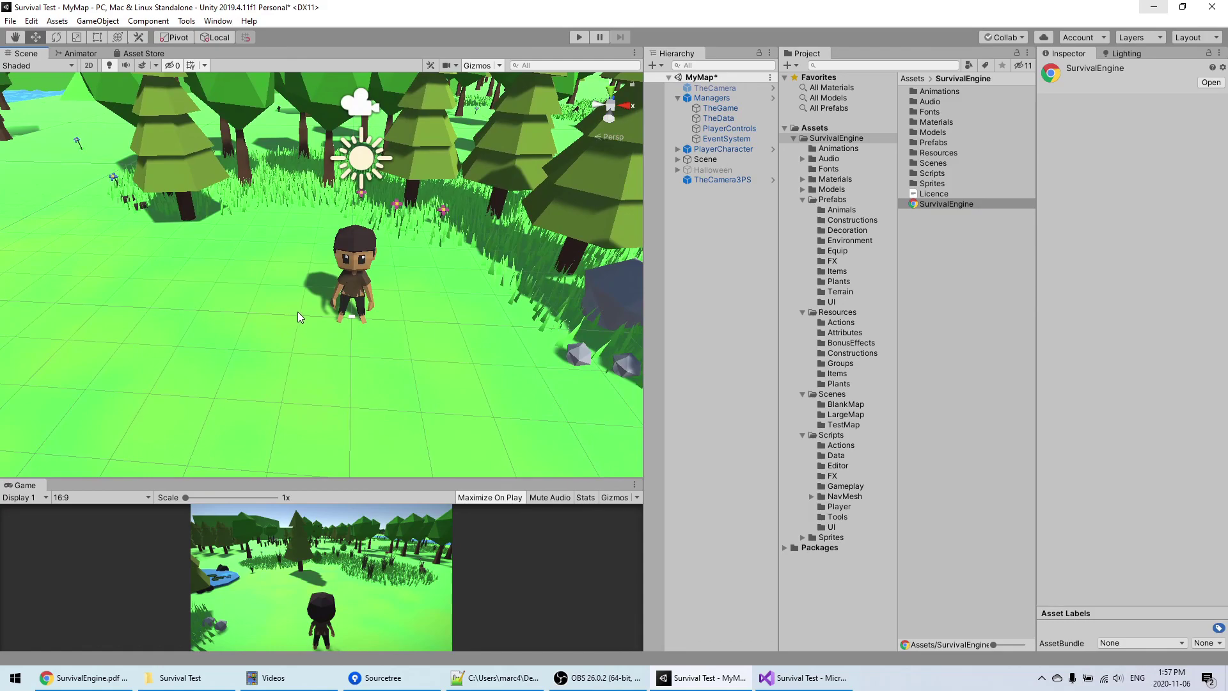
right_drag(297, 312, 327, 324)
middle_drag(327, 324, 416, 333)
mouse_move(441, 310)
right_down()
mouse_move(460, 320)
mouse_move(451, 316)
right_up()
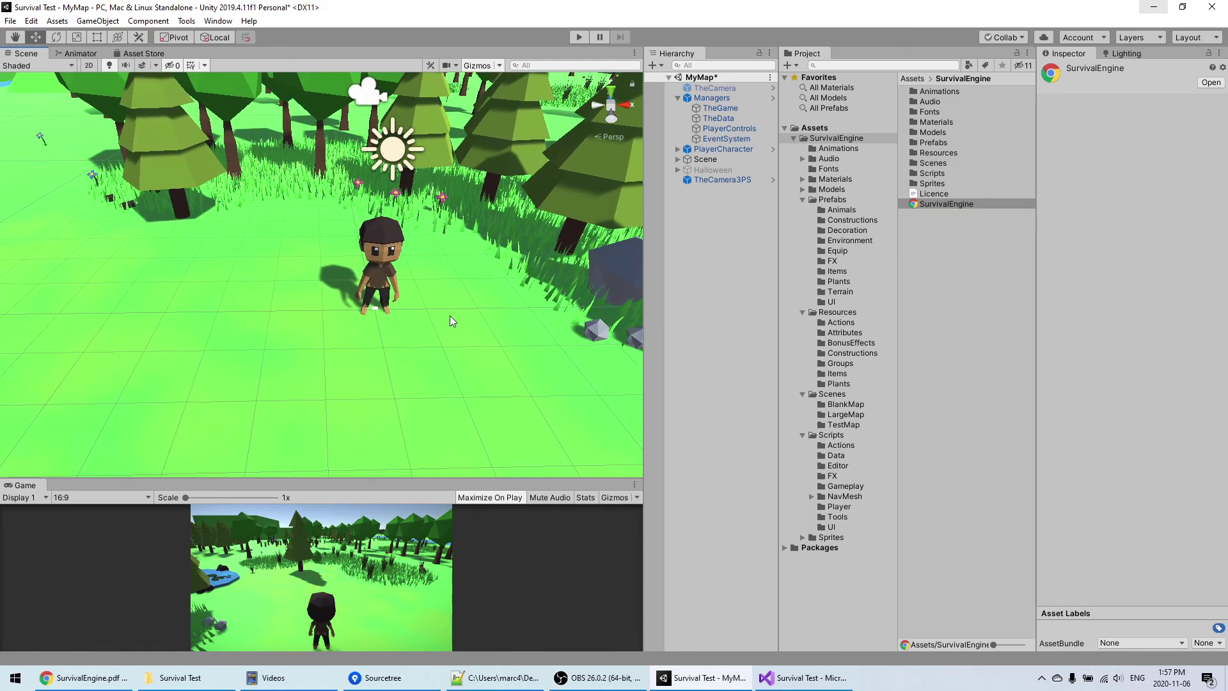